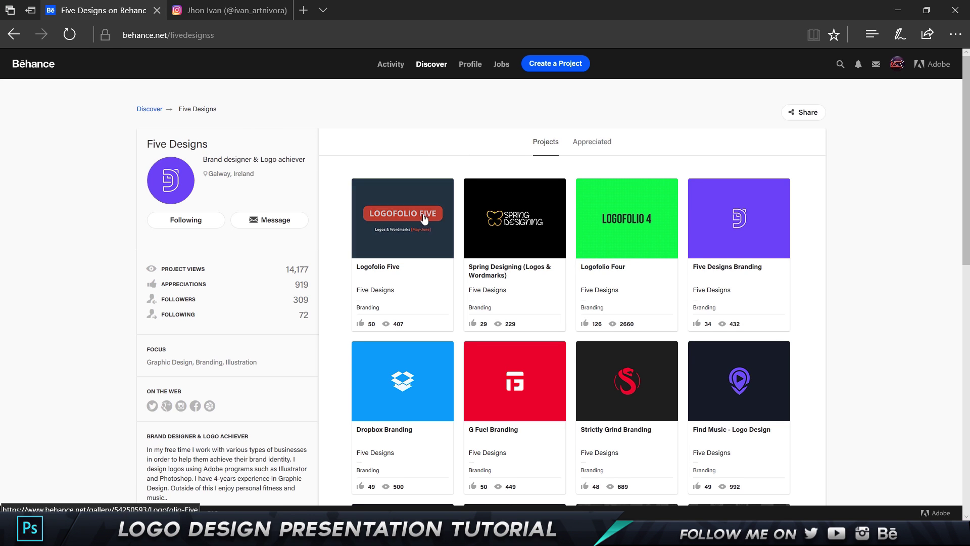
Browse the Five Designs portfolio on Behance and examine the logo construction grids in the Logofolio Five project.
scroll(401, 306, down, 5)
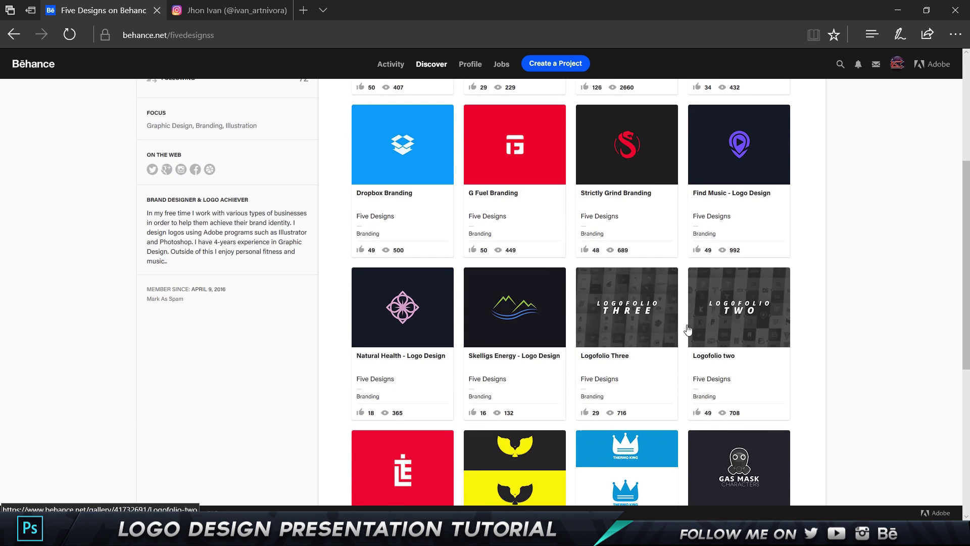
scroll(401, 306, down, 7)
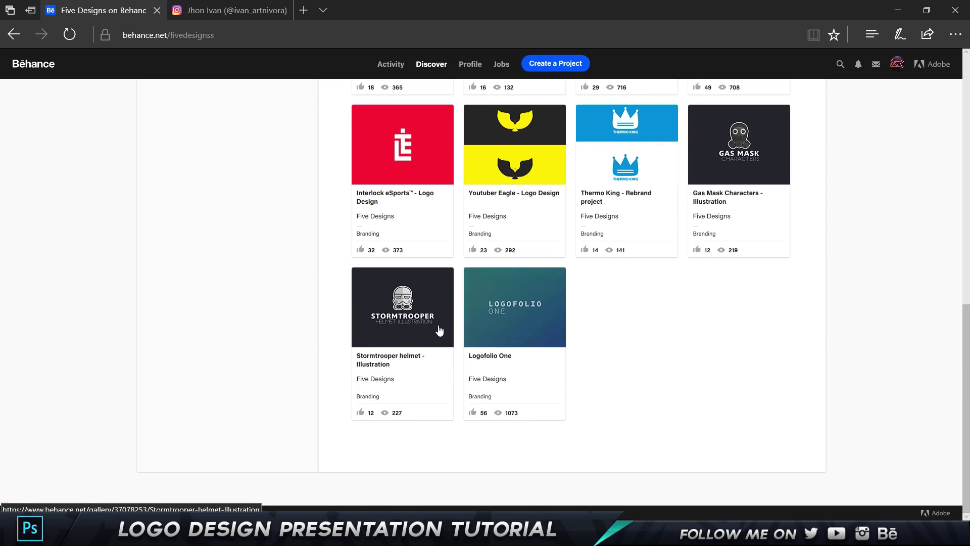
scroll(424, 328, up, 12)
scroll(635, 243, down, 11)
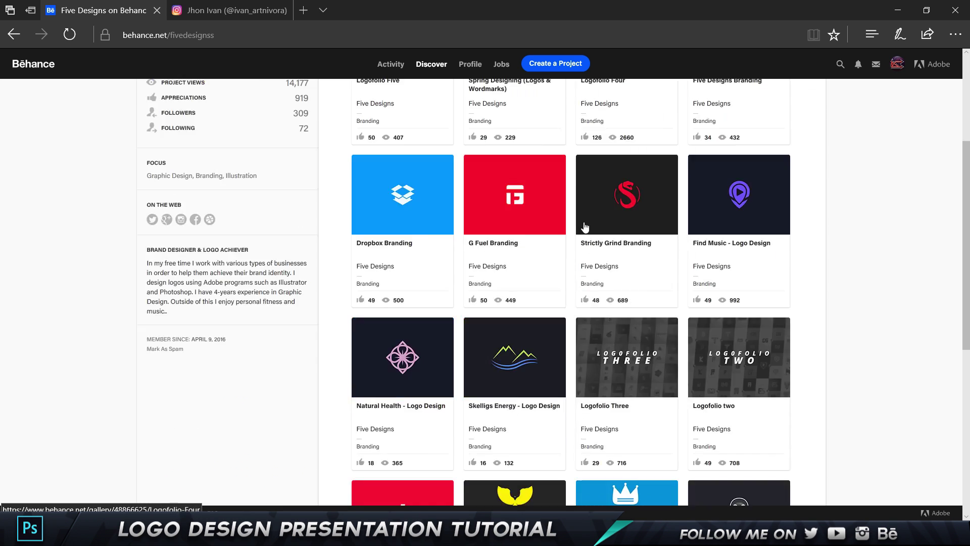
scroll(635, 244, up, 9)
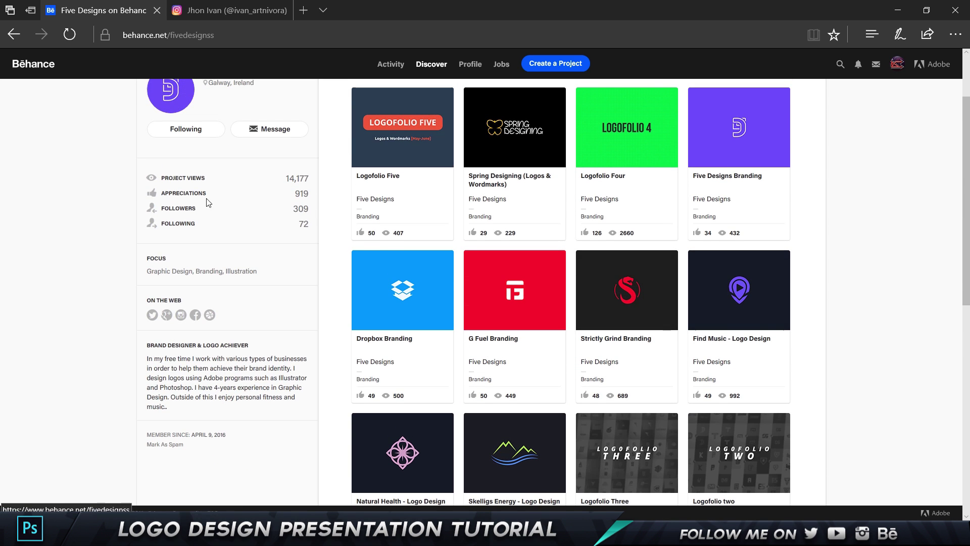
scroll(311, 140, up, 2)
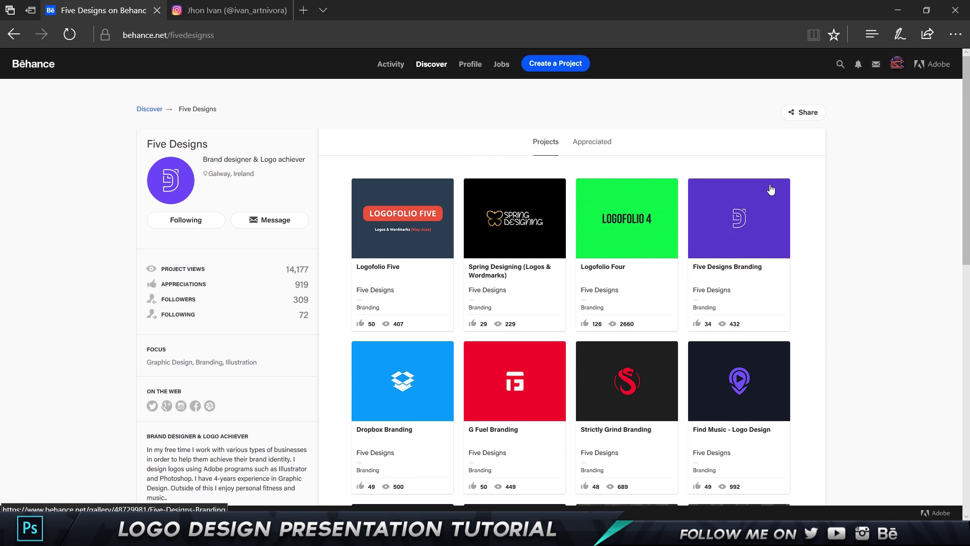
click(408, 199)
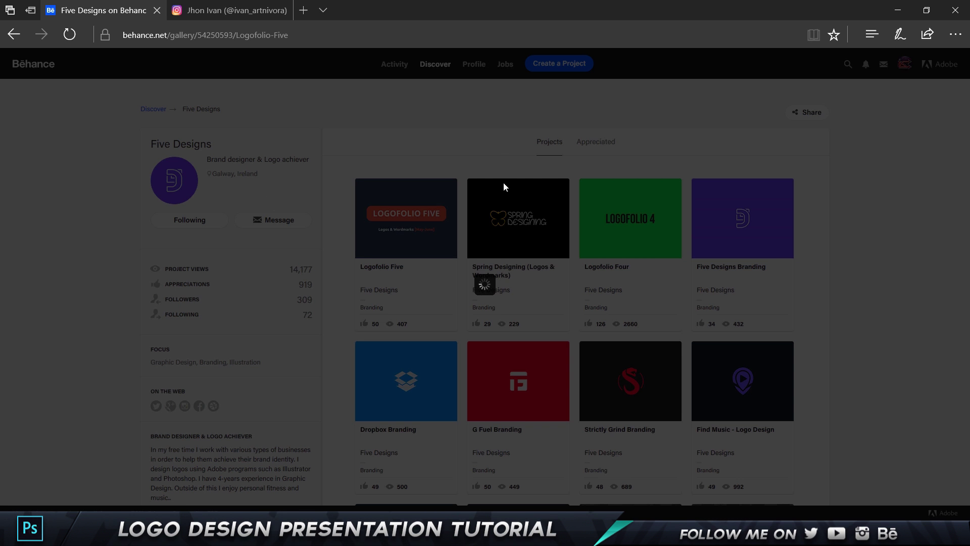
scroll(461, 215, down, 15)
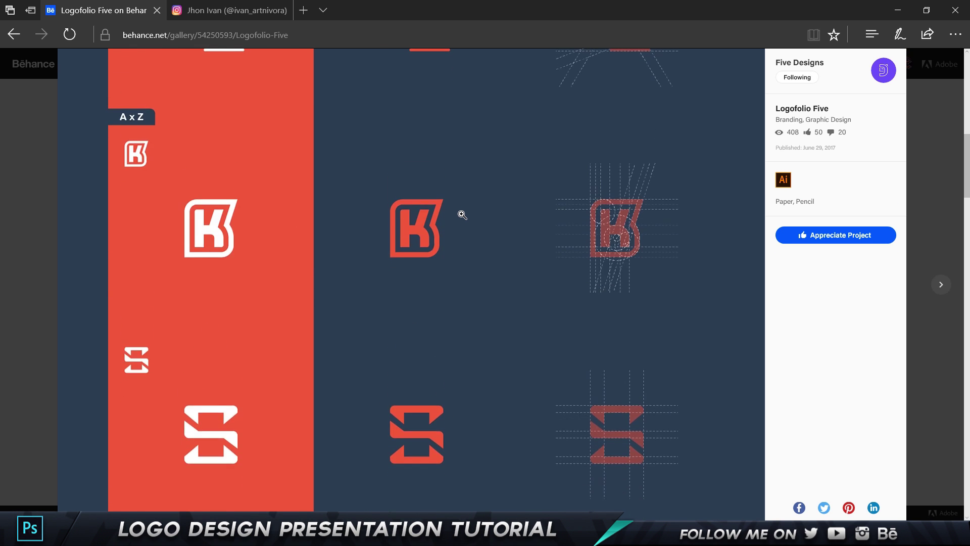
scroll(463, 214, down, 14)
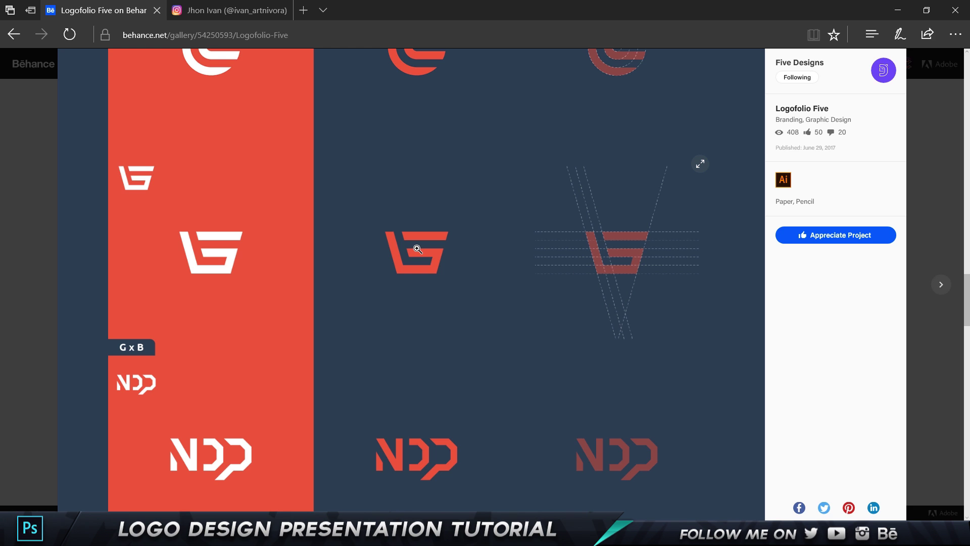
Switch to the logo designer's open Instagram profile and examine the post with the gridded cow logo.
click(230, 10)
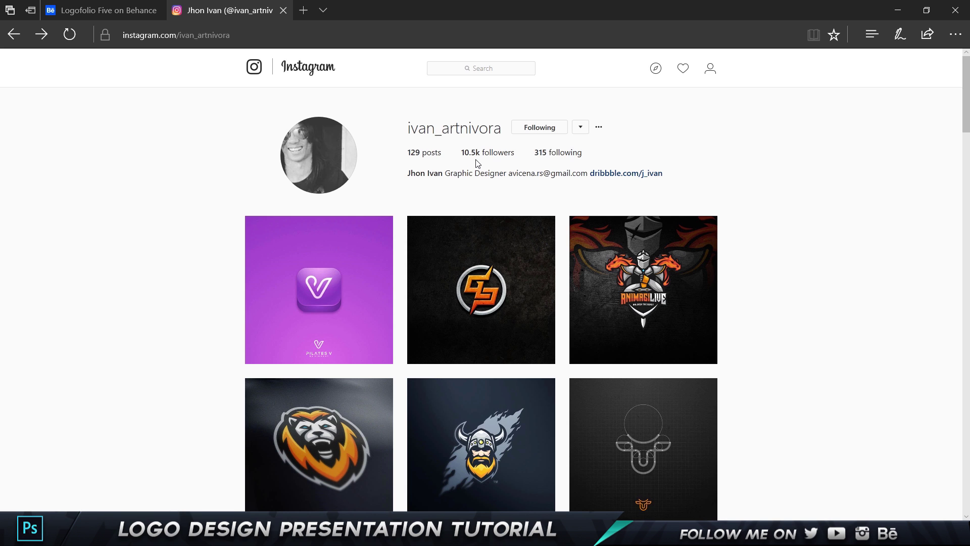
scroll(474, 161, down, 5)
scroll(461, 162, up, 5)
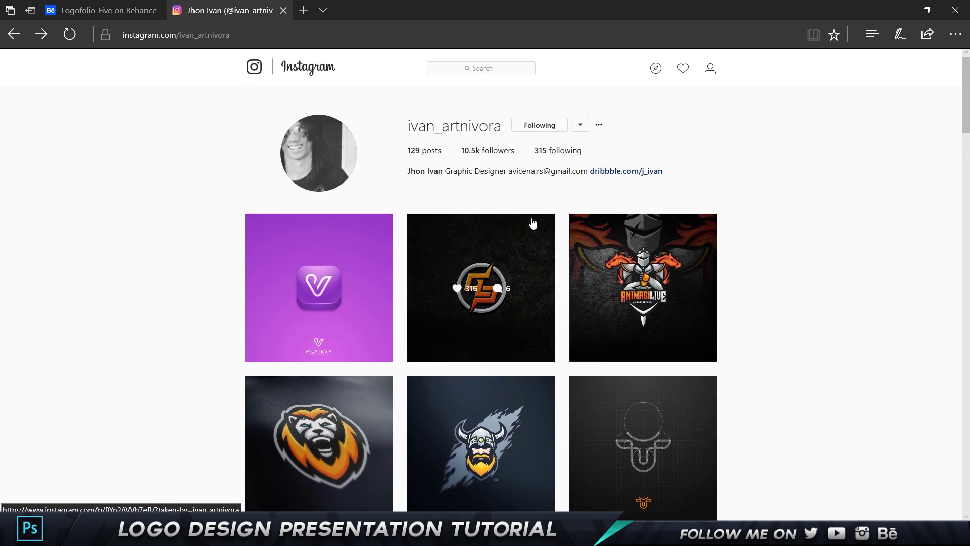
scroll(532, 222, down, 4)
click(710, 225)
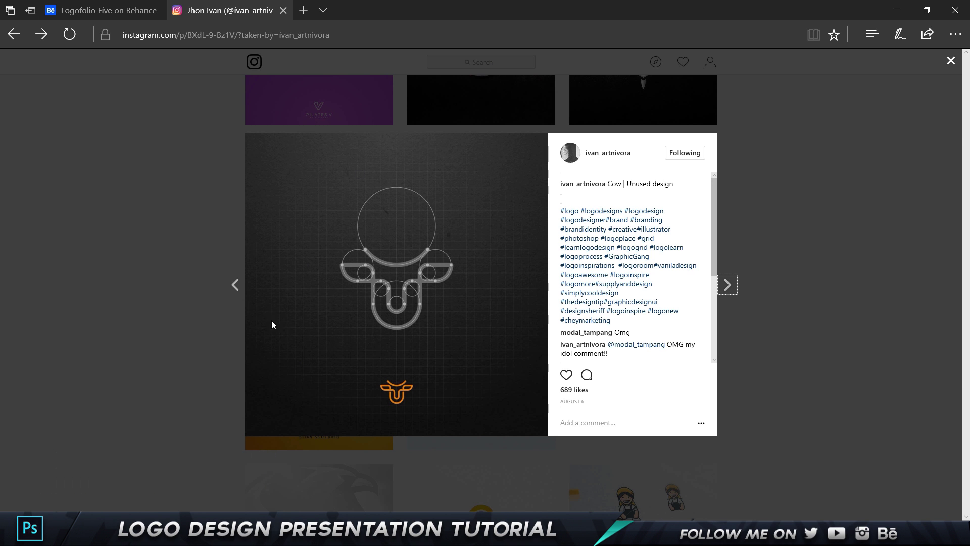
click(201, 190)
Examine the MV grid version and "C" mark with grid posts further down the Instagram feed.
scroll(371, 228, down, 5)
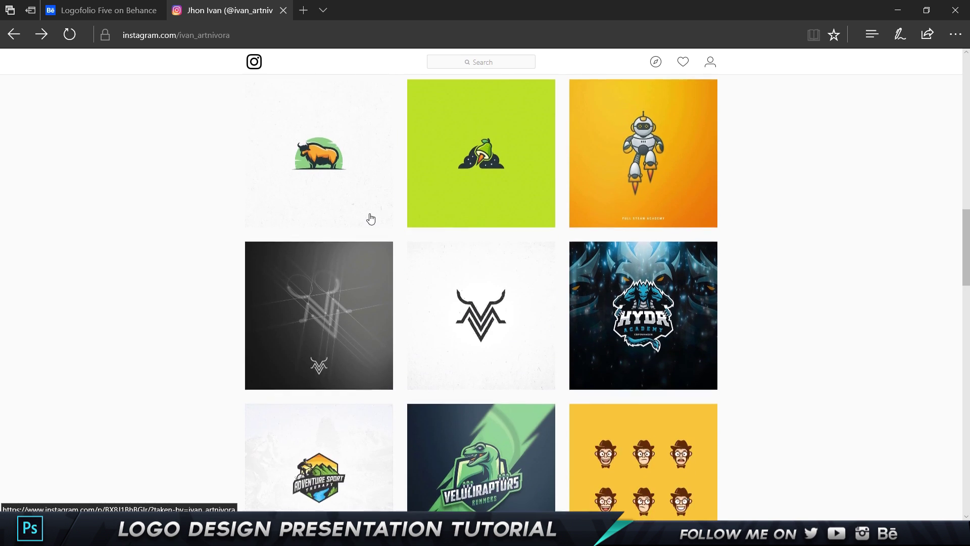
click(370, 247)
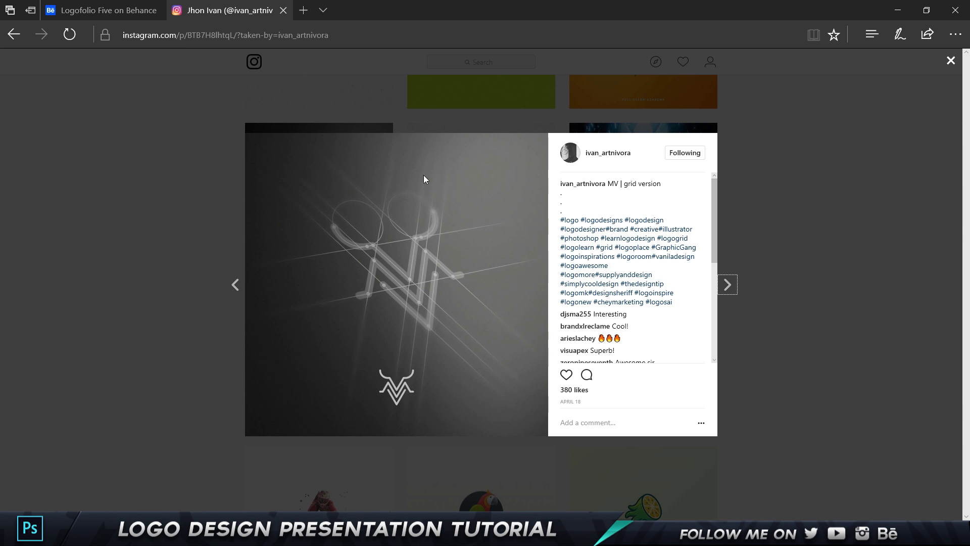
click(141, 155)
scroll(386, 210, down, 15)
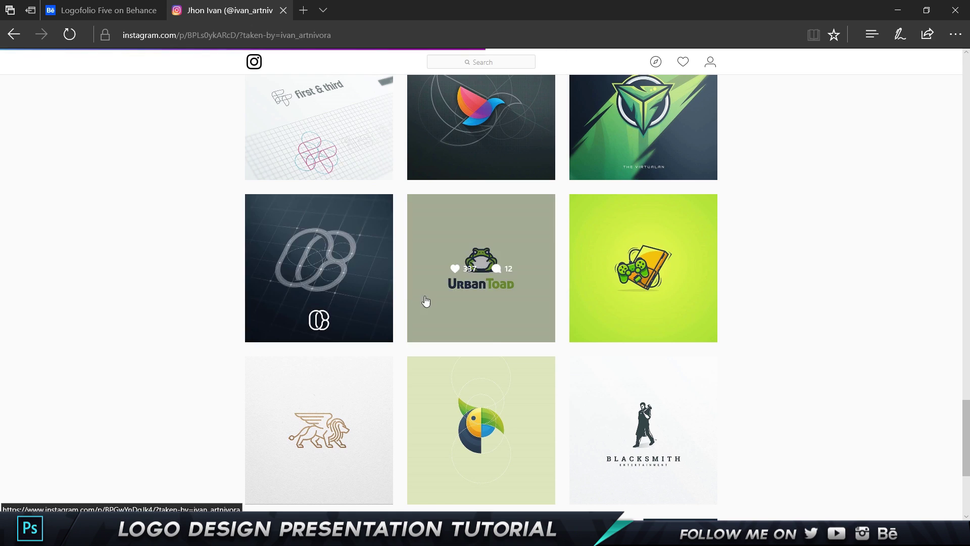
click(381, 283)
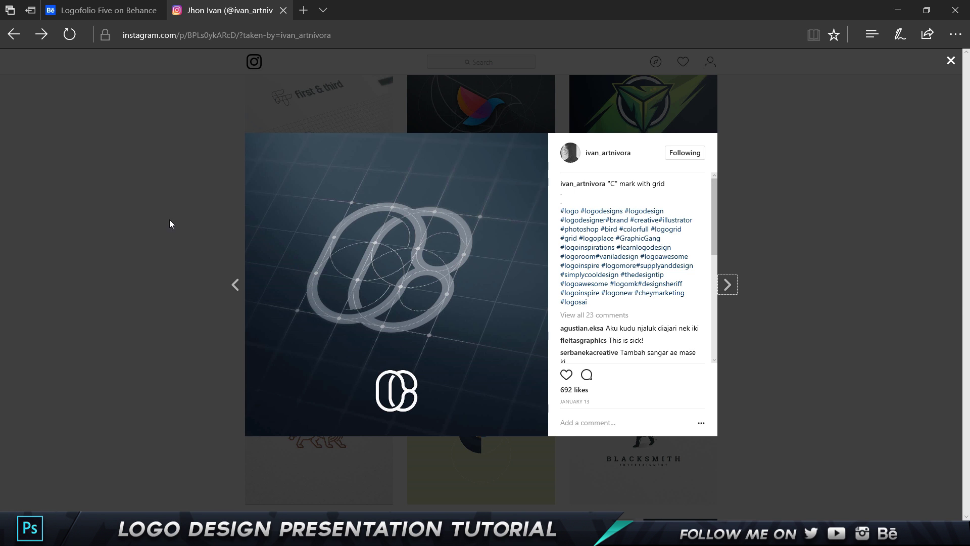
click(217, 248)
scroll(214, 251, down, 5)
click(289, 371)
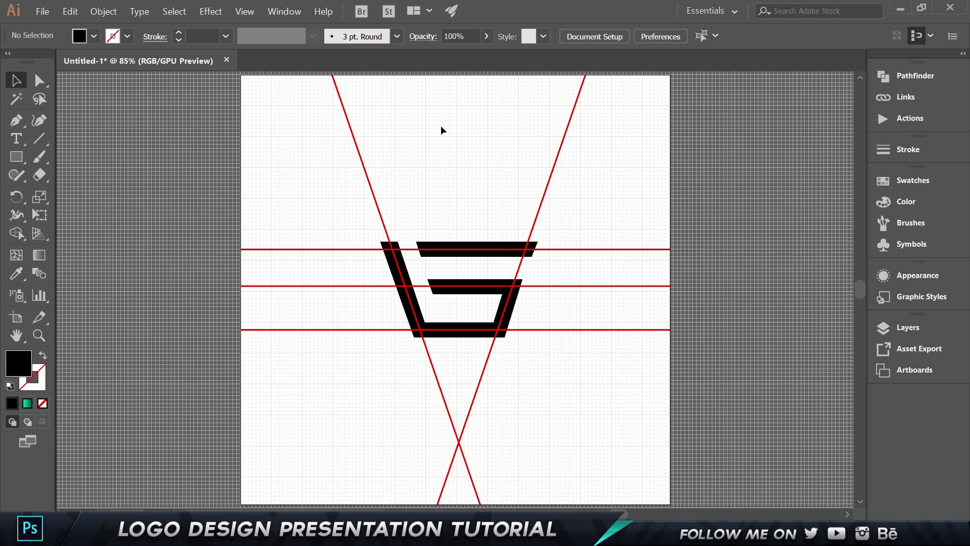
In Illustrator, delete all the red construction lines crossing the logo.
drag(262, 146, 636, 161)
key(Delete)
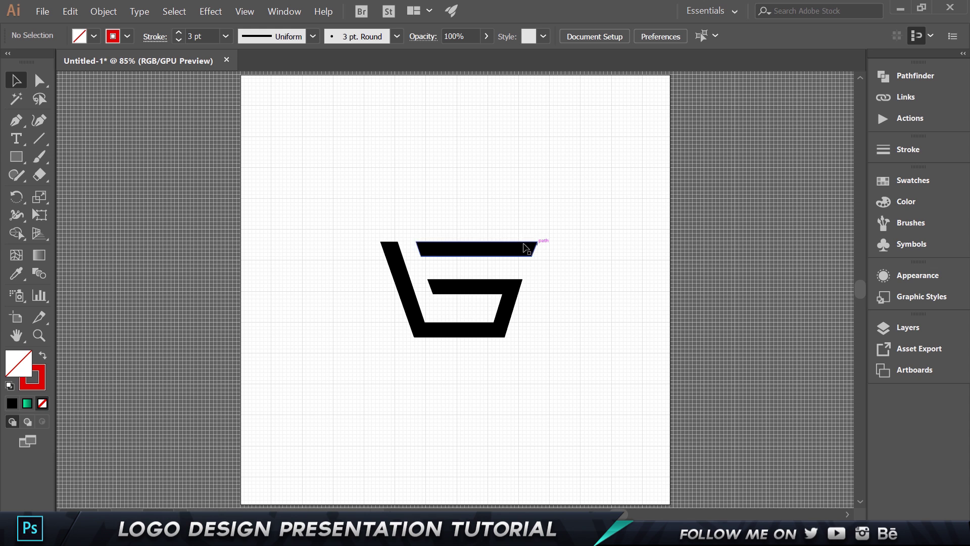
Look up the document's grid visibility and snapping options.
click(245, 11)
click(281, 11)
click(187, 80)
click(244, 11)
click(214, 13)
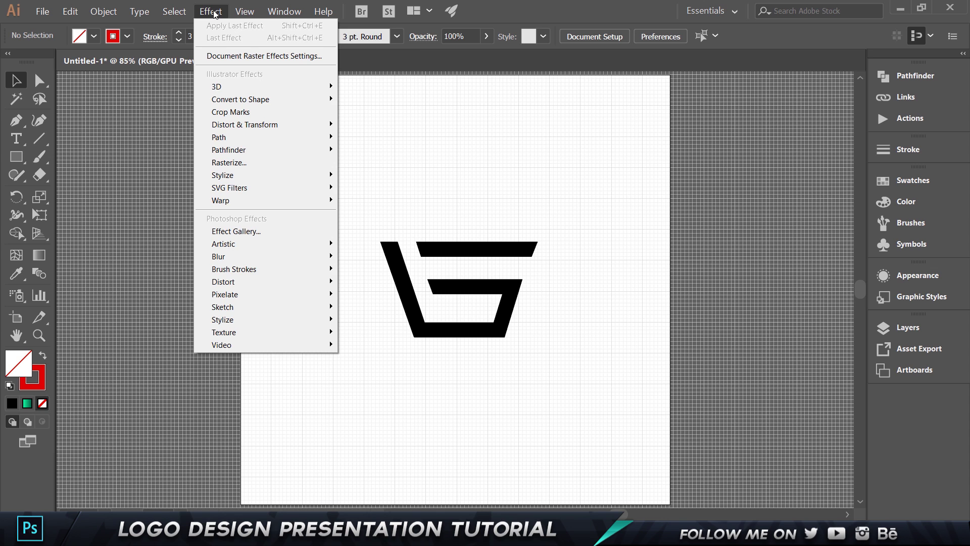
click(214, 11)
click(278, 12)
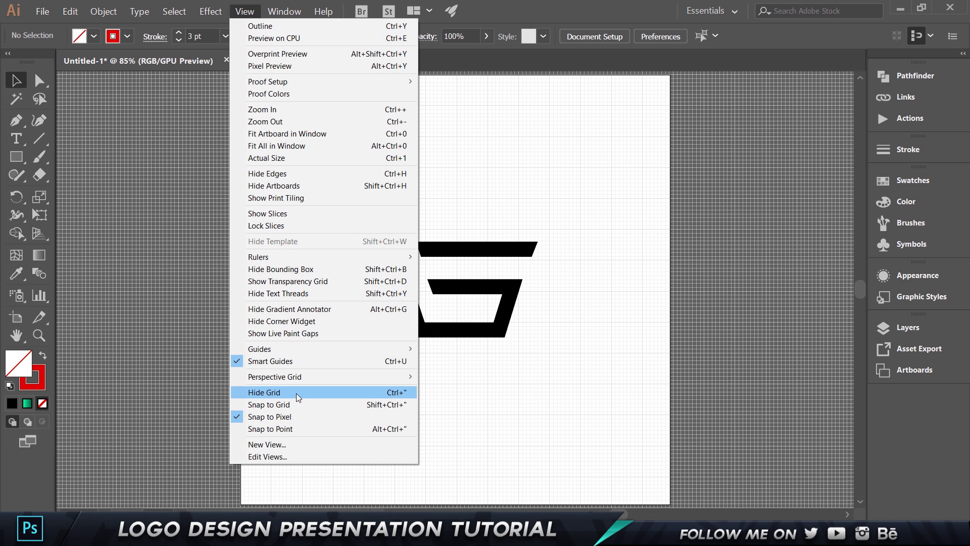
click(602, 335)
Prepare the Pen tool with no fill and a purple 4F00AA stroke.
click(468, 290)
click(584, 316)
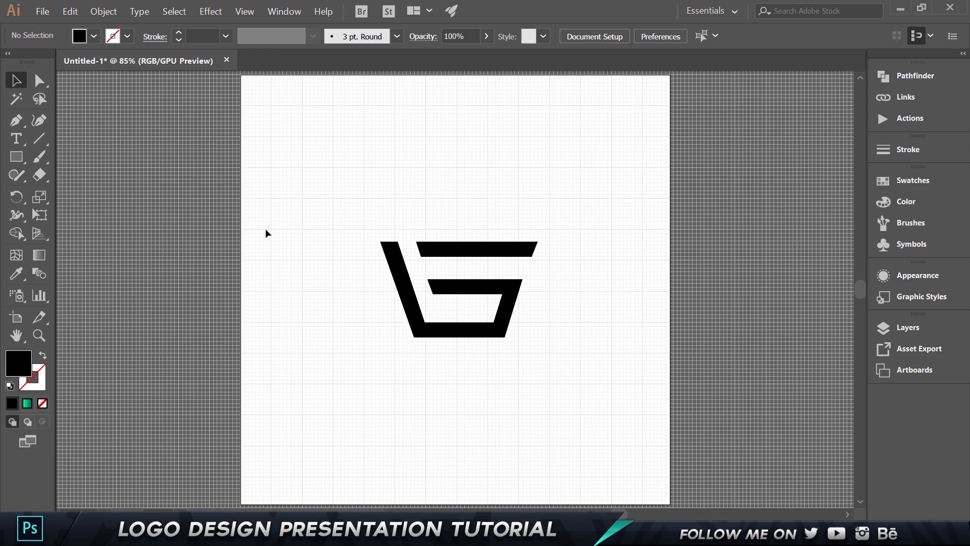
key(p)
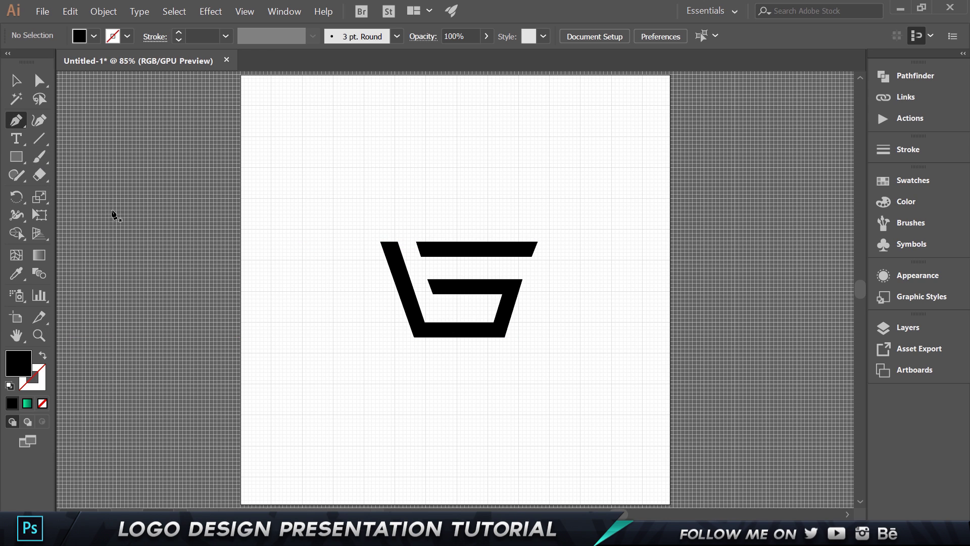
click(42, 356)
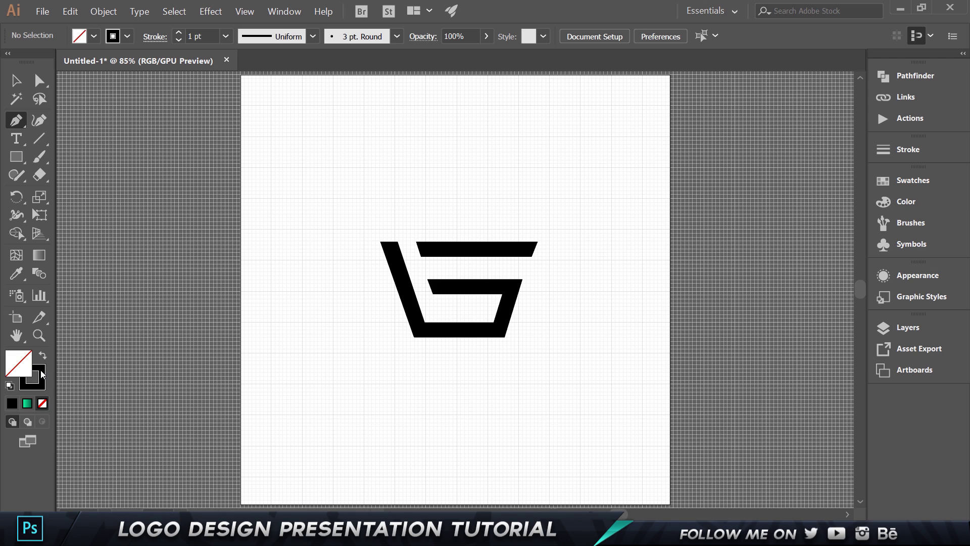
click(43, 374)
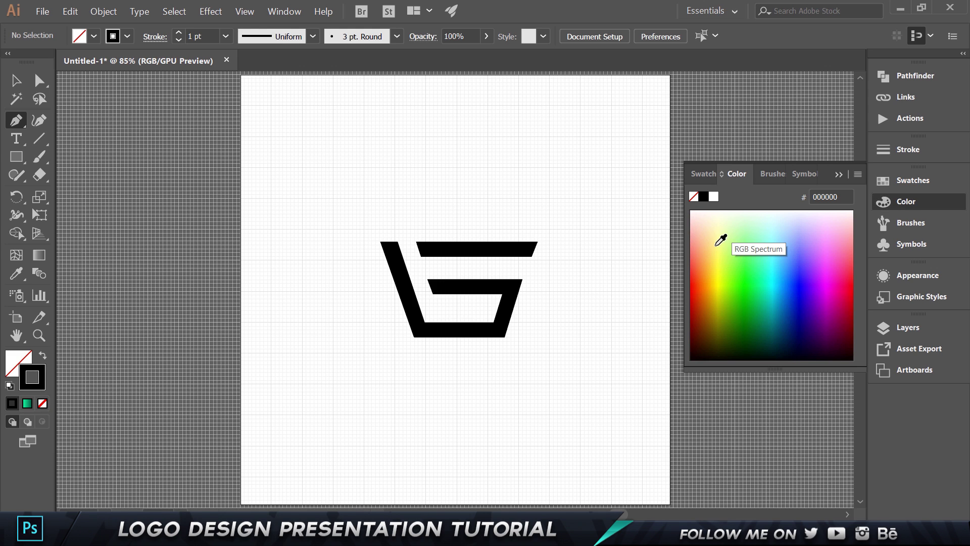
mouse_move(712, 273)
mouse_down()
mouse_move(767, 273)
mouse_move(806, 288)
mouse_move(816, 307)
mouse_up()
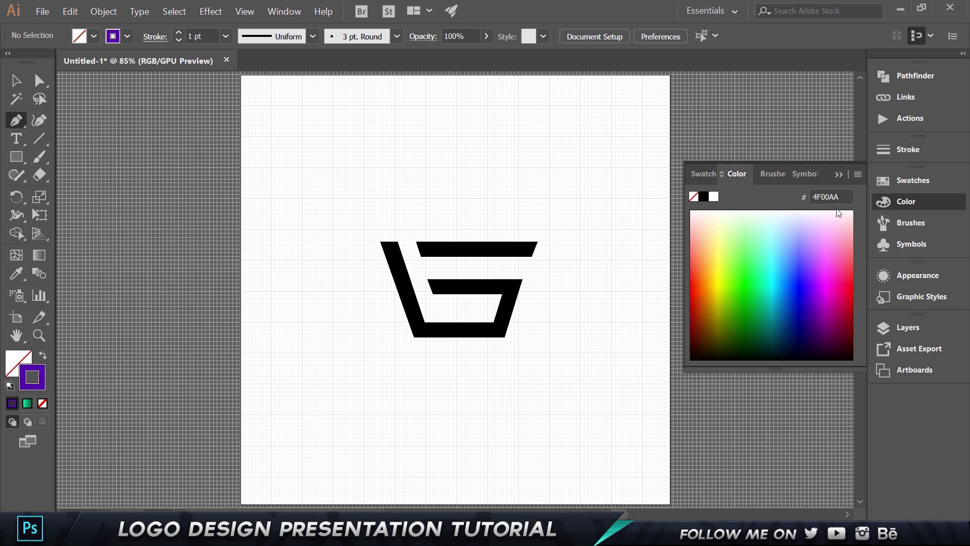
click(842, 175)
Turn off Snap to Pixel for the document.
scroll(514, 263, up, 3)
drag(340, 202, 377, 182)
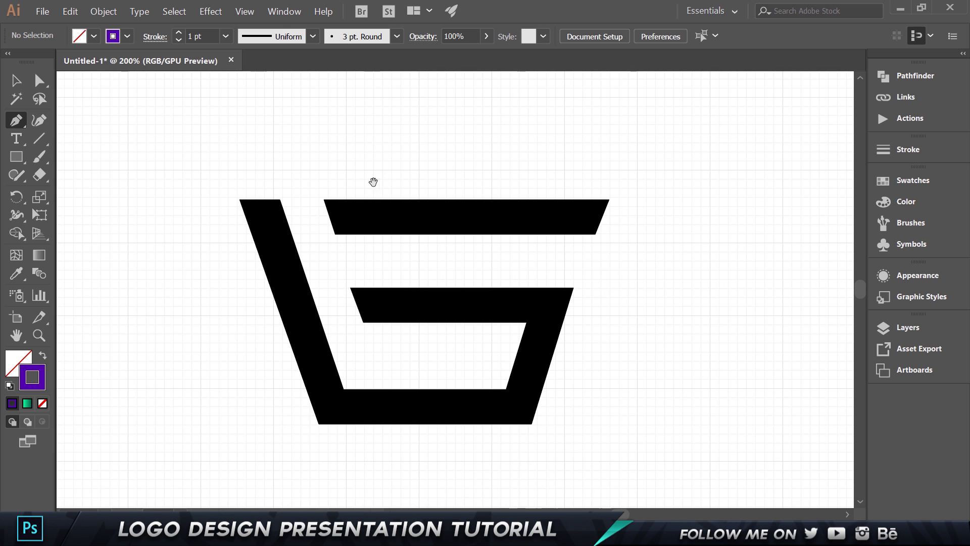
click(245, 12)
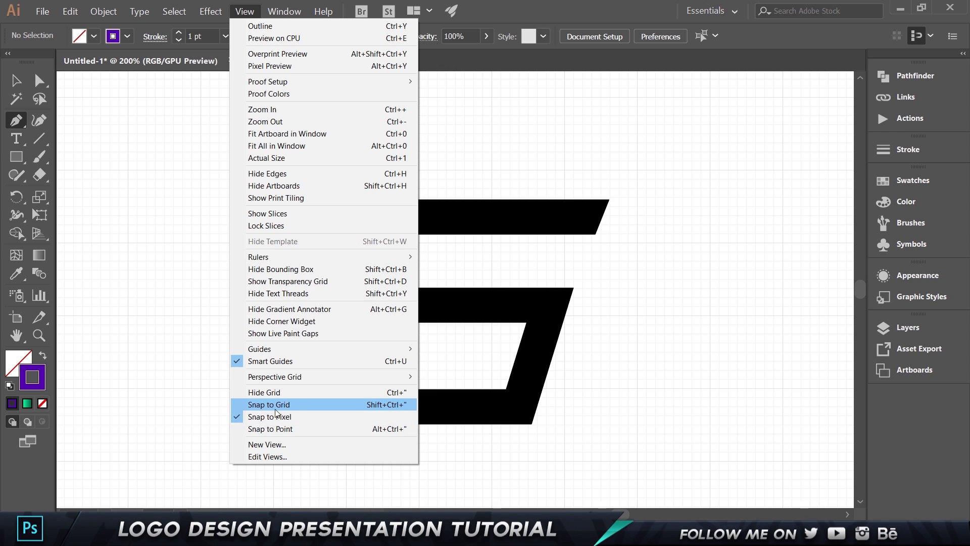
click(303, 416)
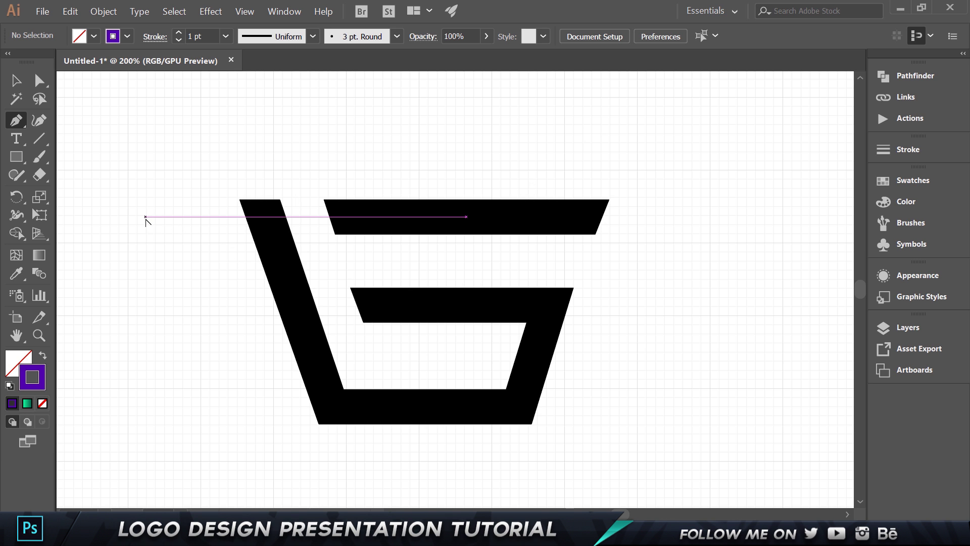
Draw a horizontal pen line through the middle of the logo's upper bar, extending past both sides, and deselect it.
scroll(148, 222, down, 2)
scroll(148, 222, up, 1)
scroll(156, 253, up, 2)
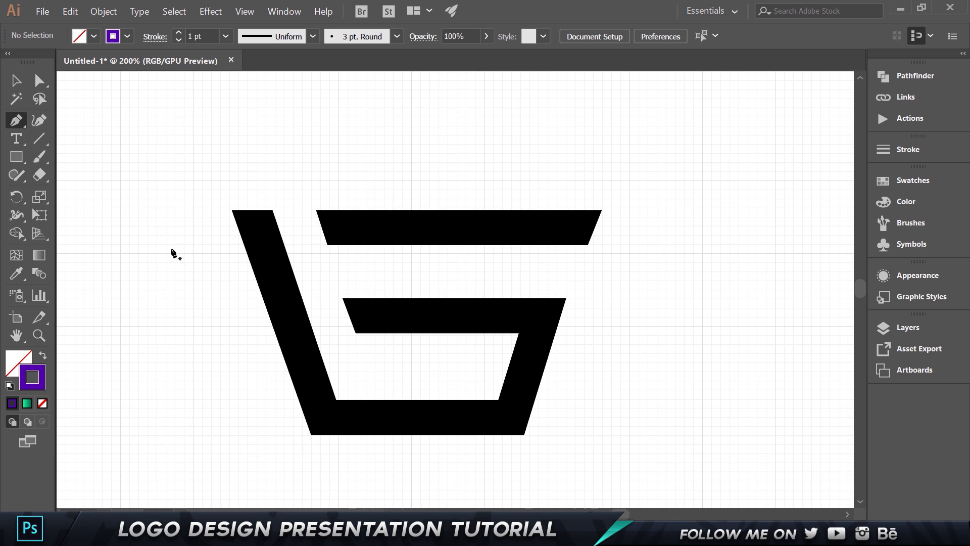
click(187, 228)
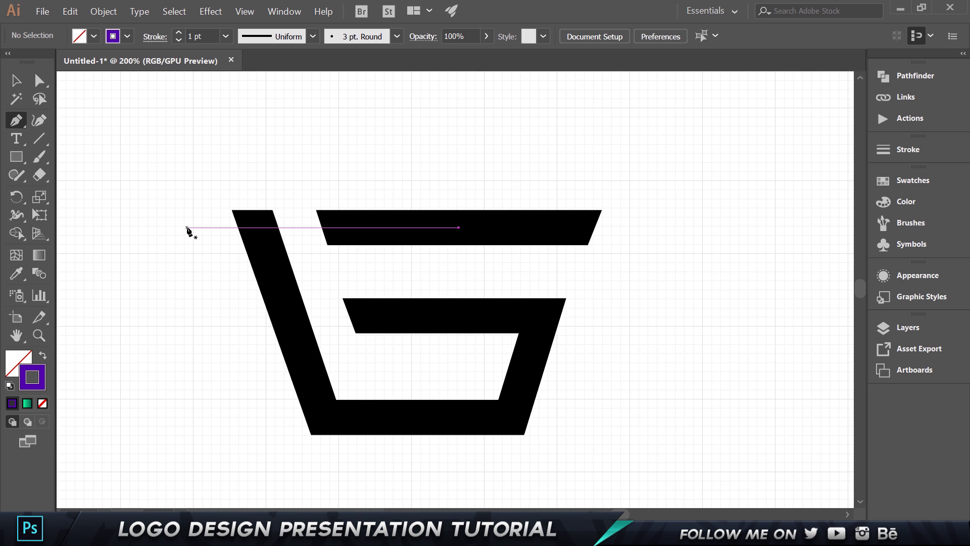
click(670, 228)
key(Escape)
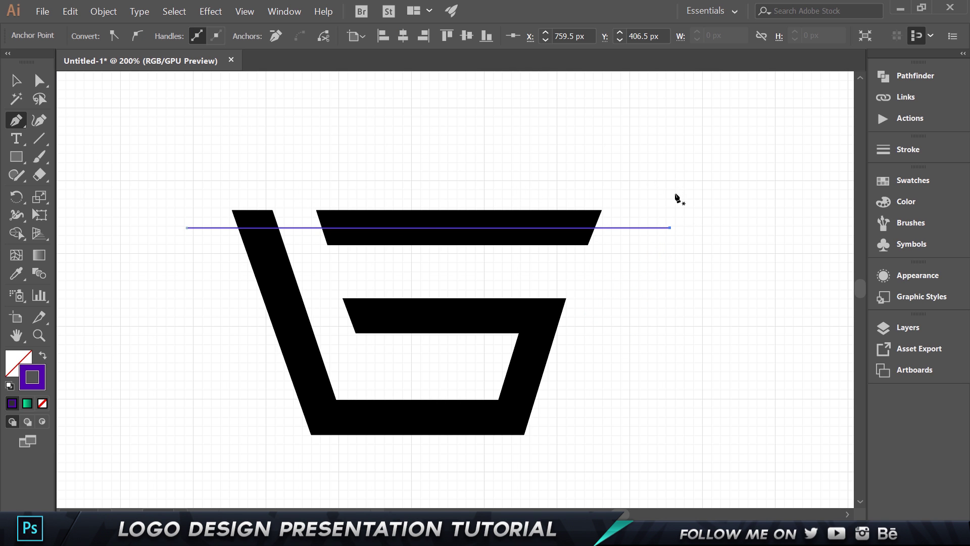
key(v)
click(675, 277)
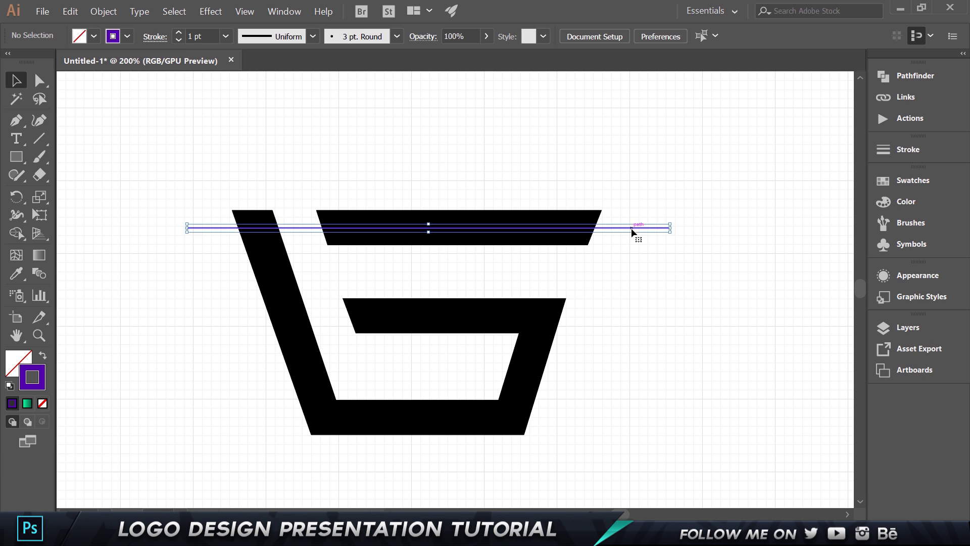
Set the purple line's stroke weight to 2 pt.
click(633, 231)
click(217, 32)
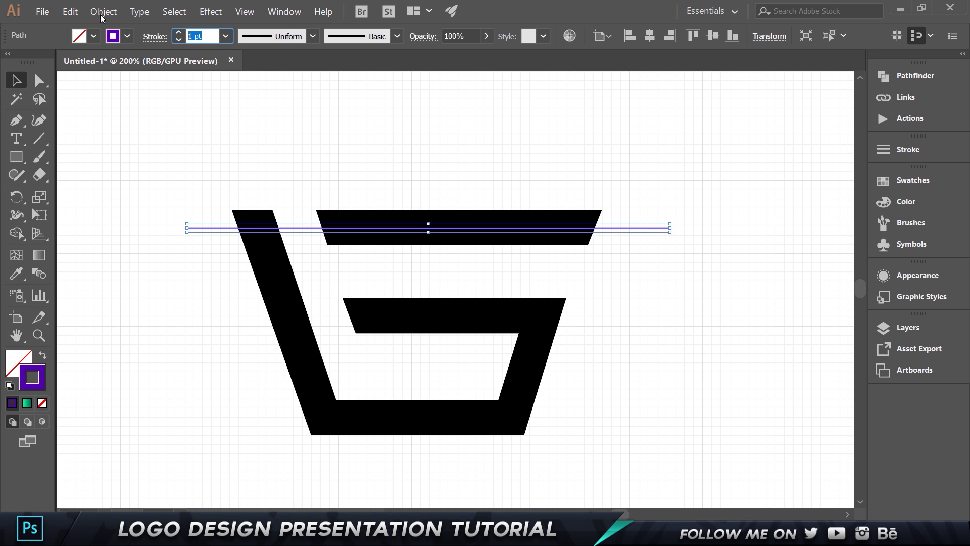
text(2)
key(Return)
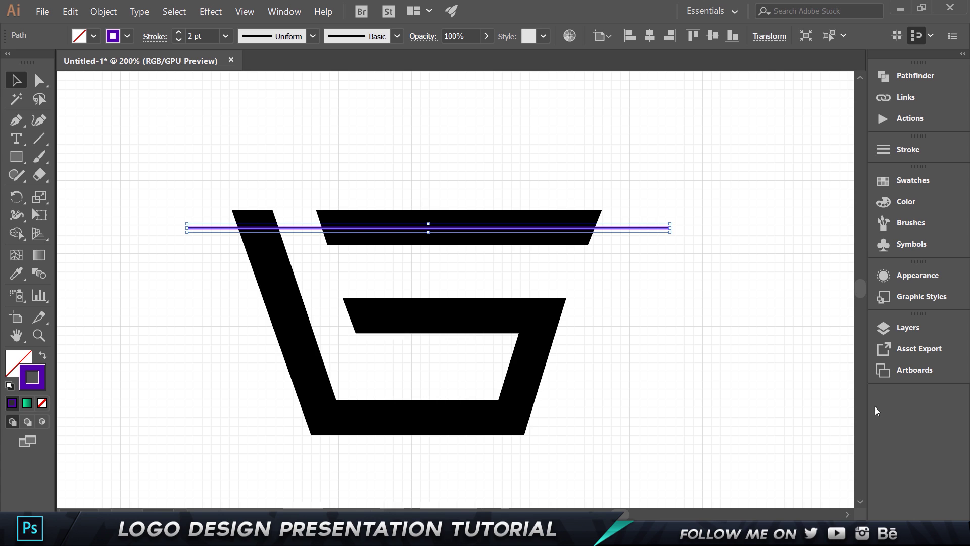
click(834, 359)
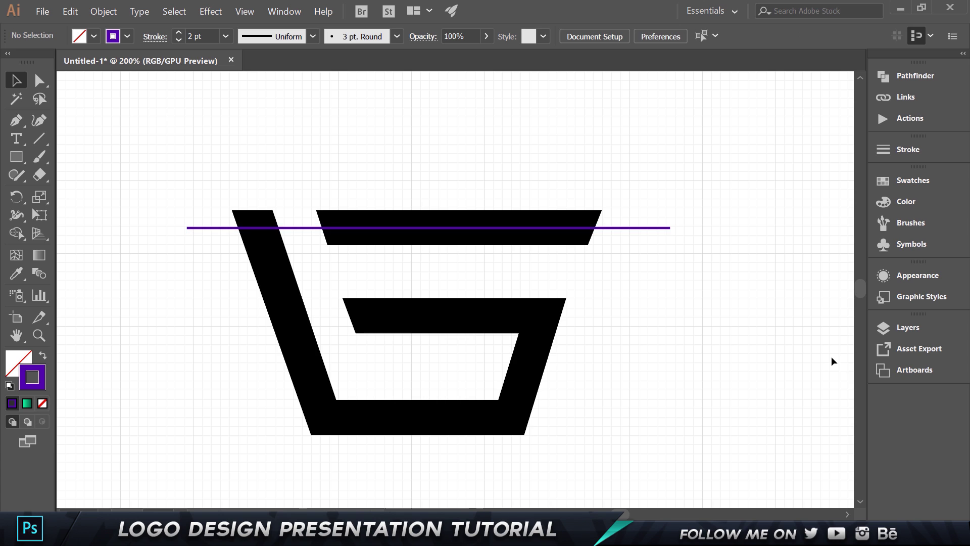
Adjust the horizontal purple line's height so it runs exactly through the middle of the logo's upper bar.
click(639, 228)
click(525, 124)
scroll(466, 213, up, 3)
click(430, 264)
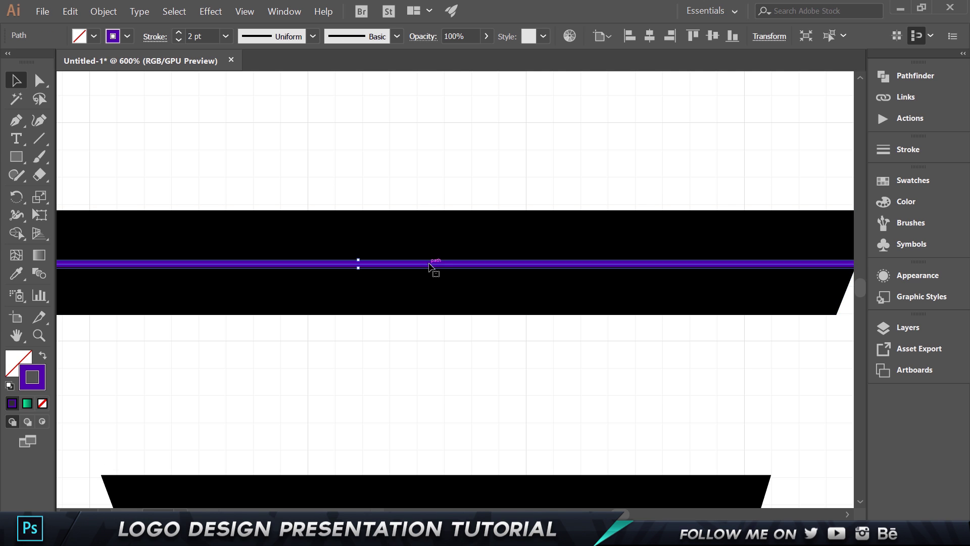
scroll(775, 229, up, 1)
scroll(537, 169, down, 3)
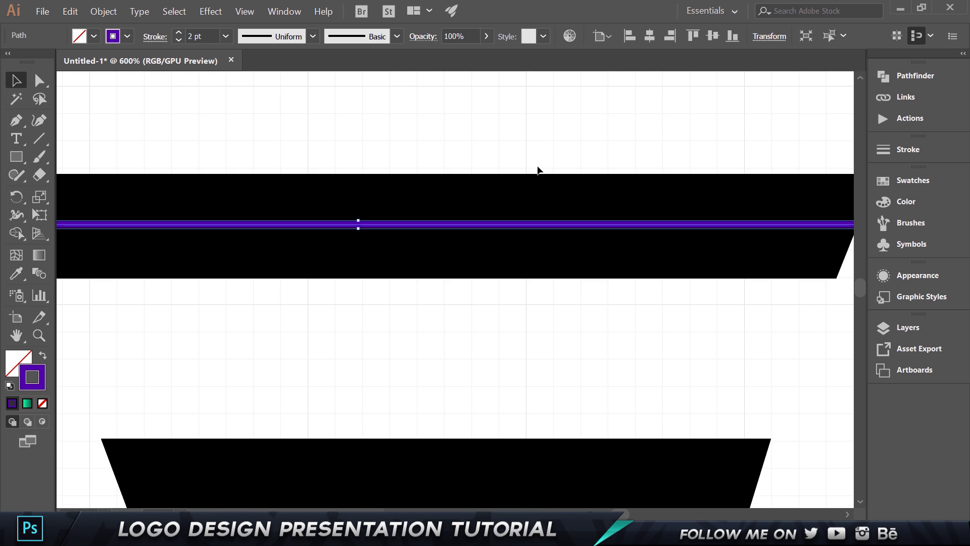
scroll(537, 169, down, 2)
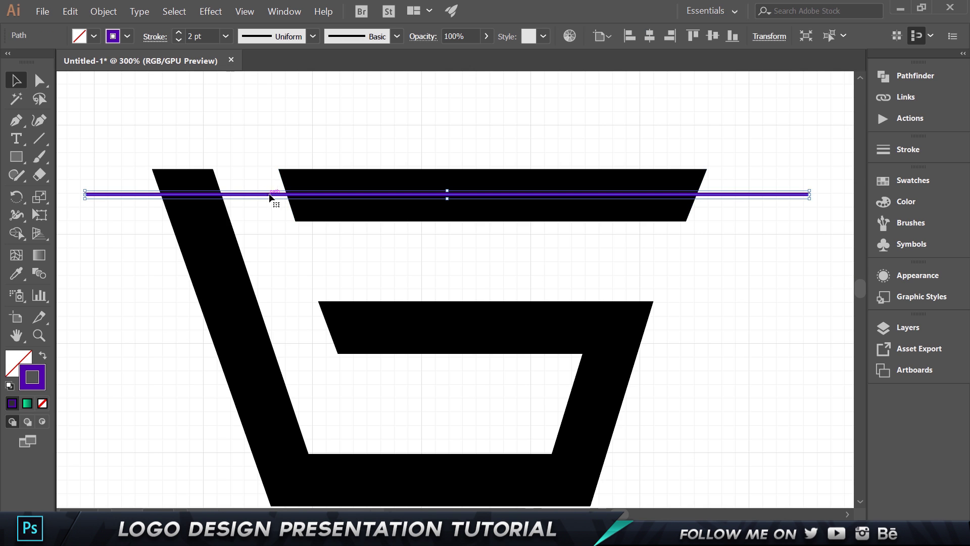
Duplicate the horizontal purple line straight down onto the centres of the logo's middle bar and bottom bar.
drag(271, 197, 266, 325)
click(818, 422)
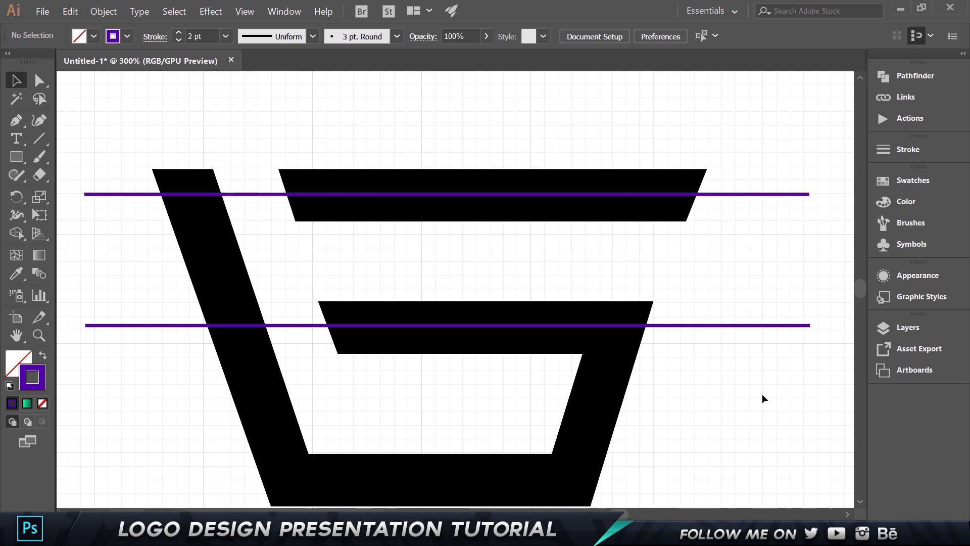
scroll(652, 252, down, 3)
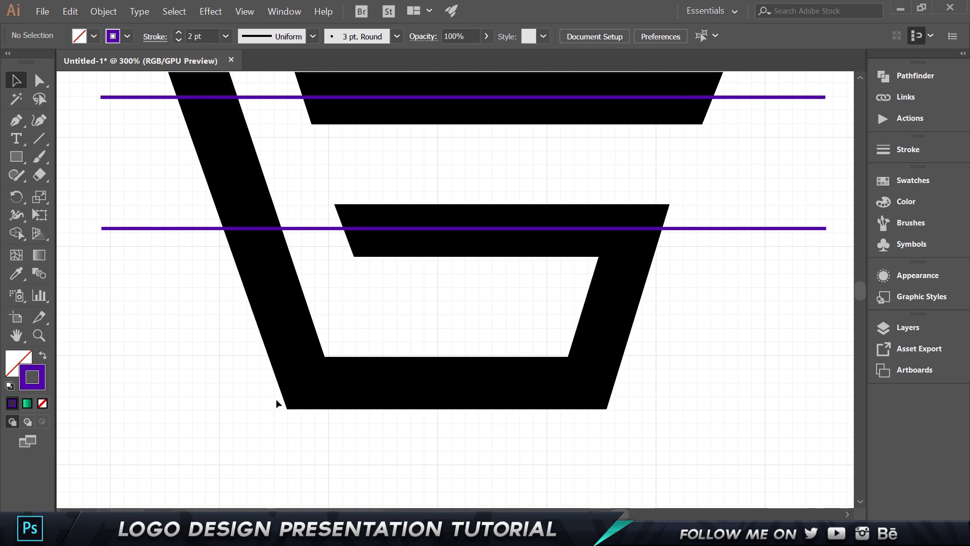
click(345, 373)
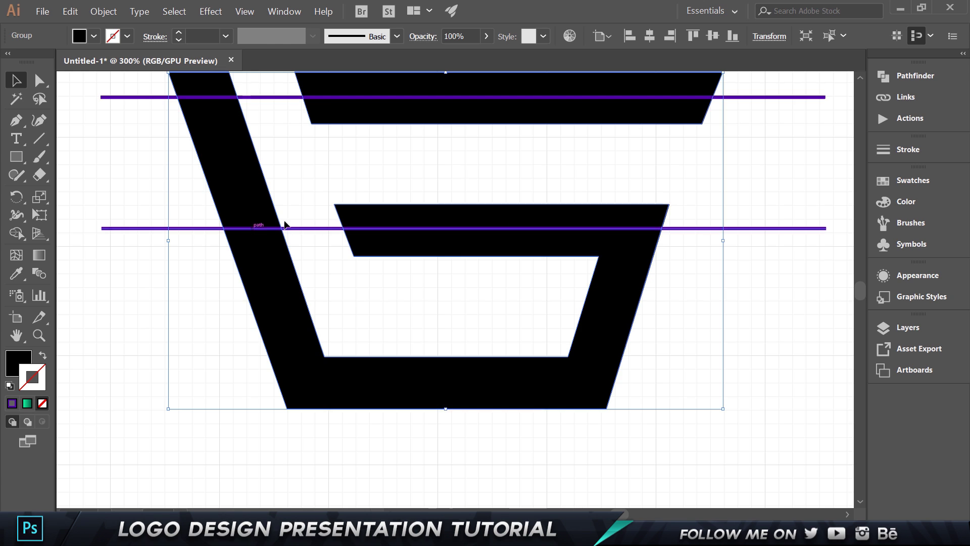
click(747, 236)
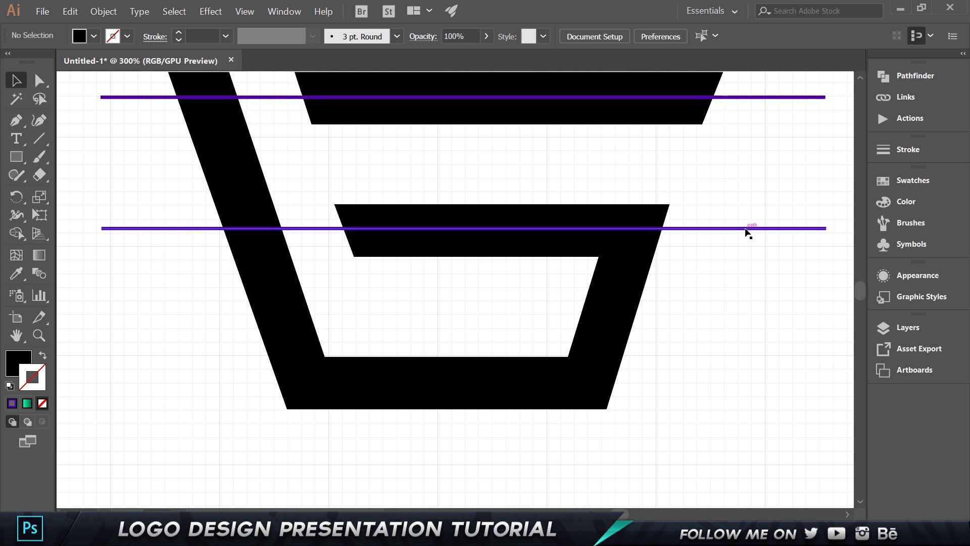
click(696, 229)
drag(693, 229, 689, 385)
click(723, 329)
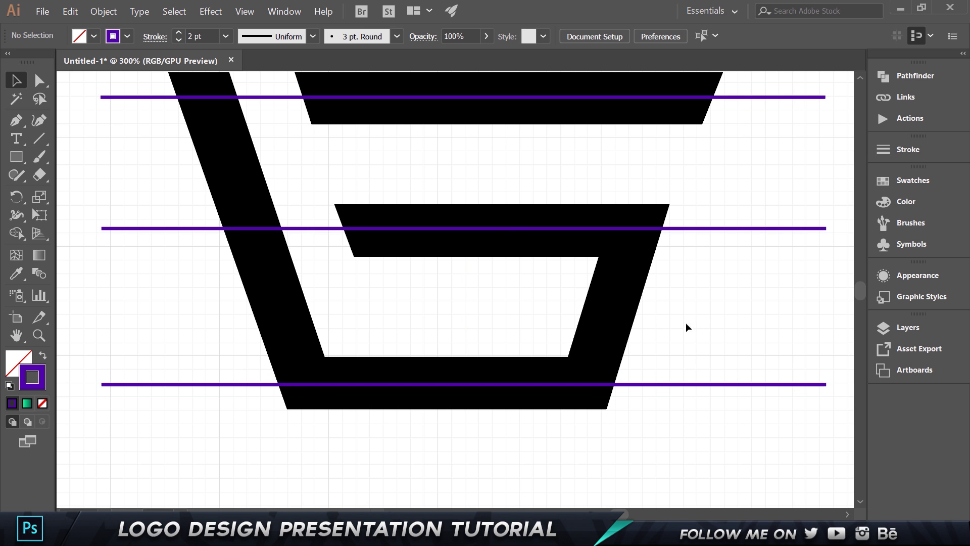
Lengthen all three horizontal purple lines equally at both ends so they extend past the artboard edges.
key(ctrl+minus)
drag(742, 135, 637, 157)
key(ctrl+minus)
key(ctrl+minus)
drag(631, 289, 578, 147)
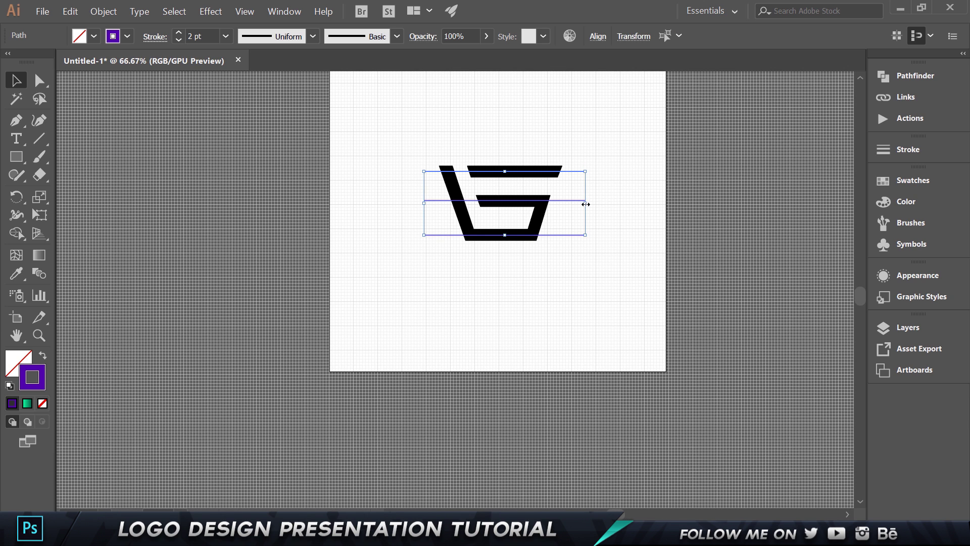
drag(585, 203, 697, 204)
click(384, 116)
drag(440, 106, 384, 140)
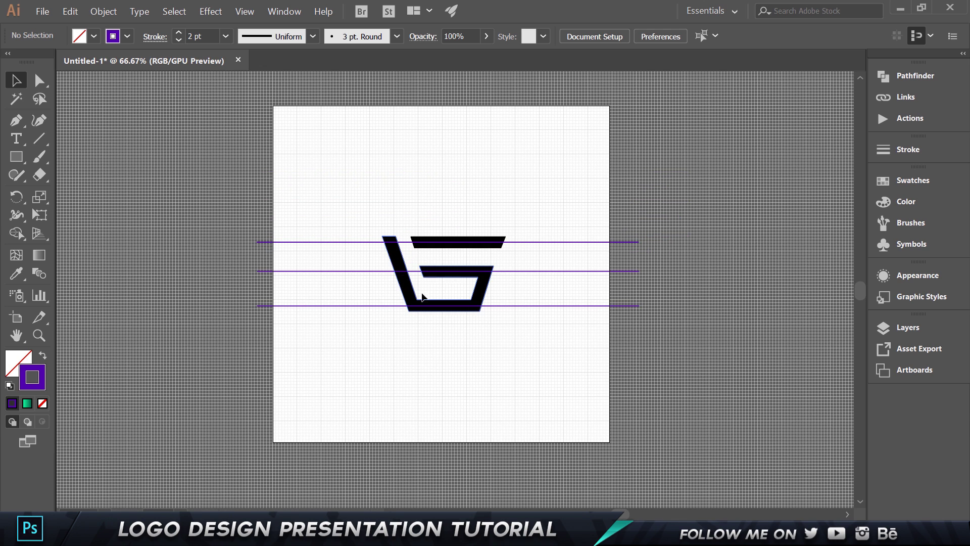
alt+scroll(444, 278, up, 3)
alt+scroll(444, 278, down, 1)
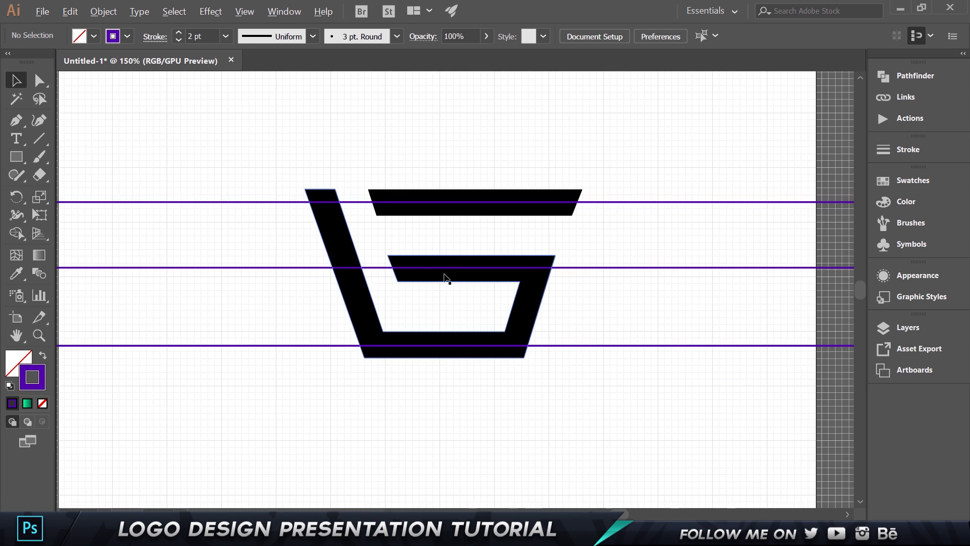
alt+scroll(444, 278, up, 1)
alt+scroll(443, 278, down, 2)
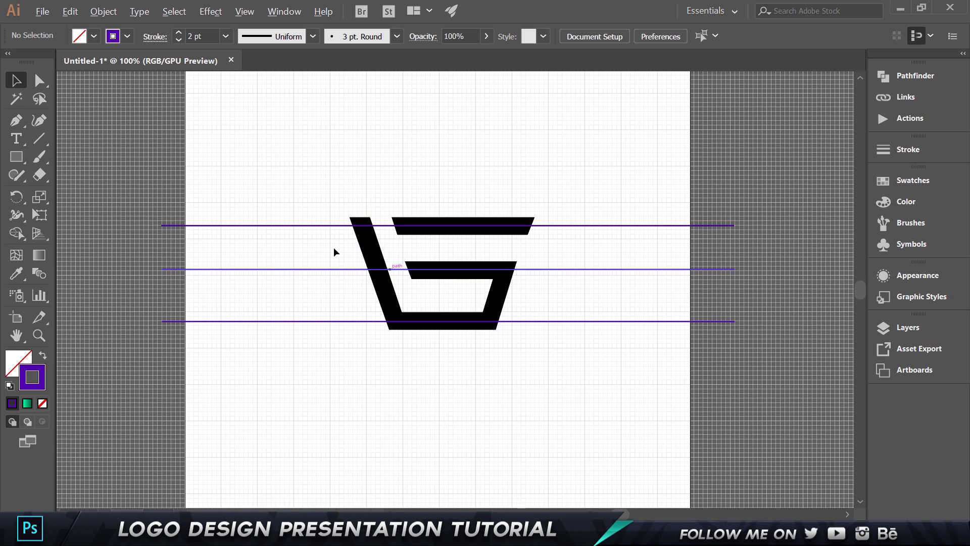
Paste a copy of the top horizontal line and rotate it to slope like the logo's left arm.
click(318, 224)
key(ctrl+shift+b)
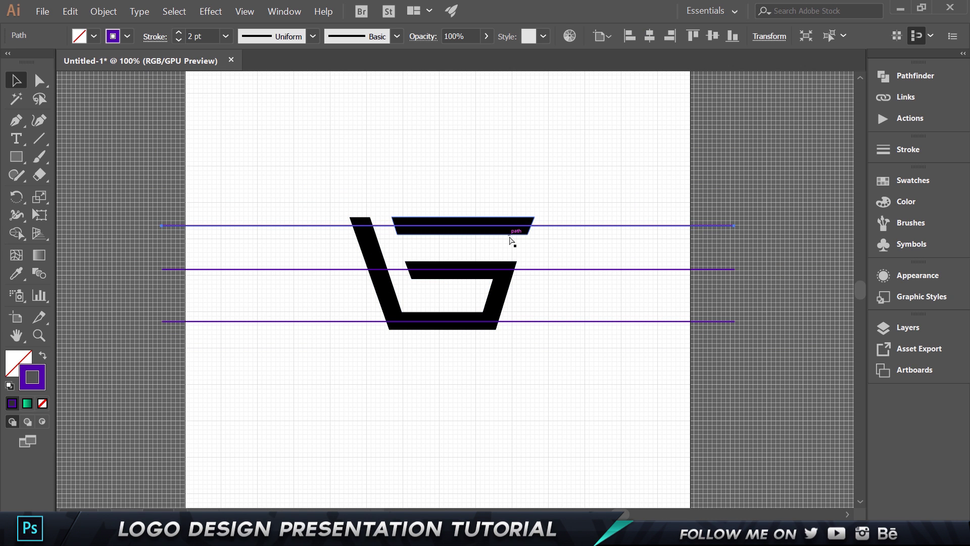
key(ctrl+v)
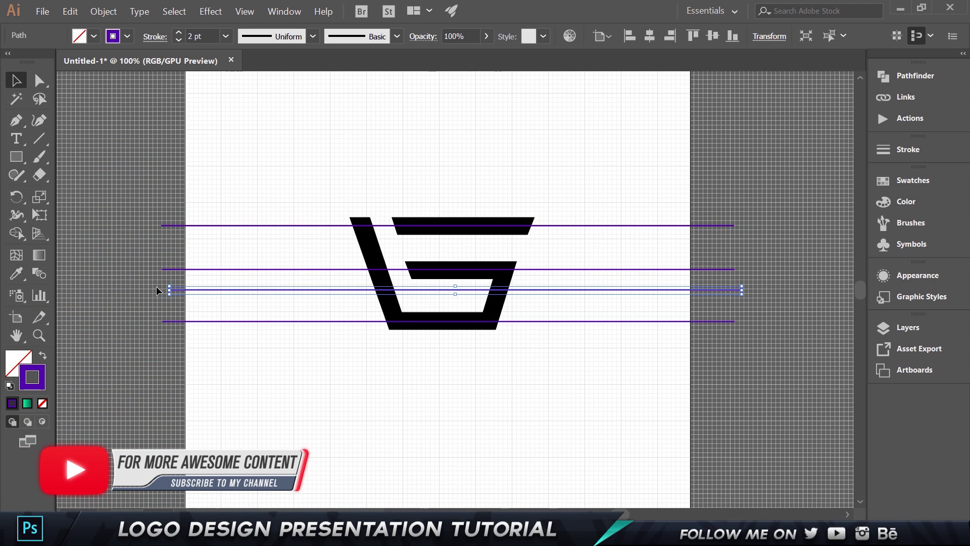
drag(163, 289, 411, 146)
scroll(409, 231, up, 2)
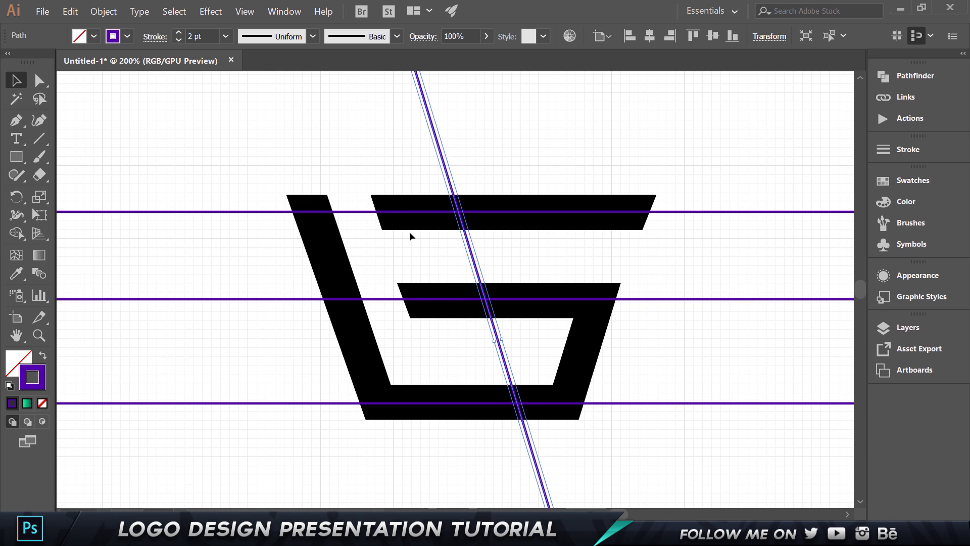
Shift the diagonal line onto the logo's left arm and refine its rotation so it follows the arm's centre.
key(shift+Left)
key(shift+Left)
key(shift+Left)
key(shift+Left)
key(shift+Left)
key(shift+Left)
key(shift+Left)
key(shift+Left)
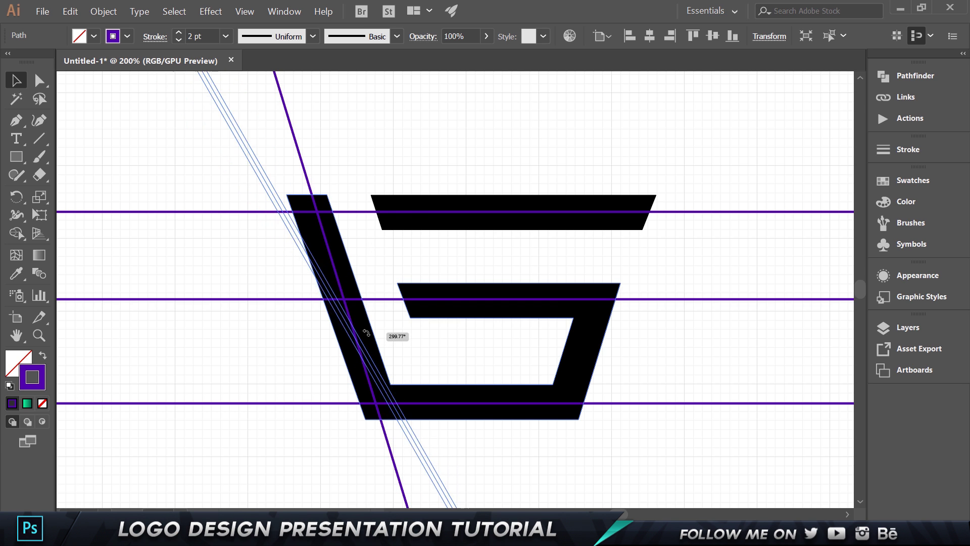
key(ctrl+0)
key(ctrl+minus)
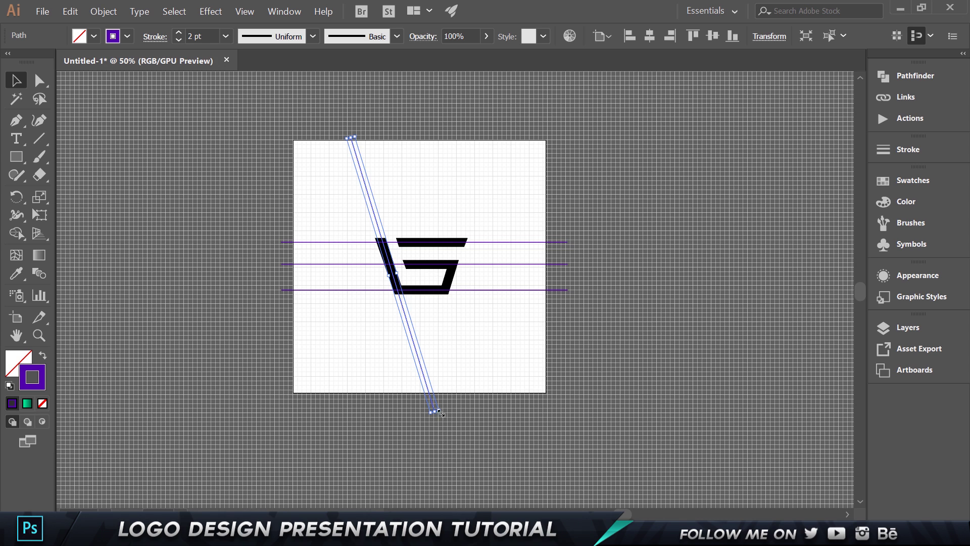
key(ctrl+plus)
key(ctrl+plus)
key(ctrl+plus)
key(ctrl+plus)
key(ctrl+plus)
click(478, 281)
scroll(447, 174, down, 1)
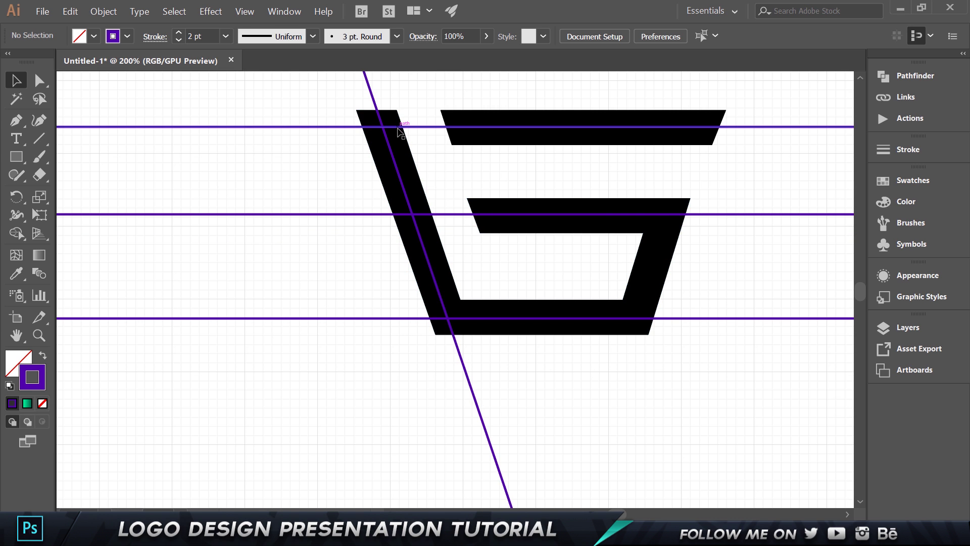
Paste a copy of the diagonal line in front and reflect it across the vertical axis.
click(370, 90)
shift+click(447, 115)
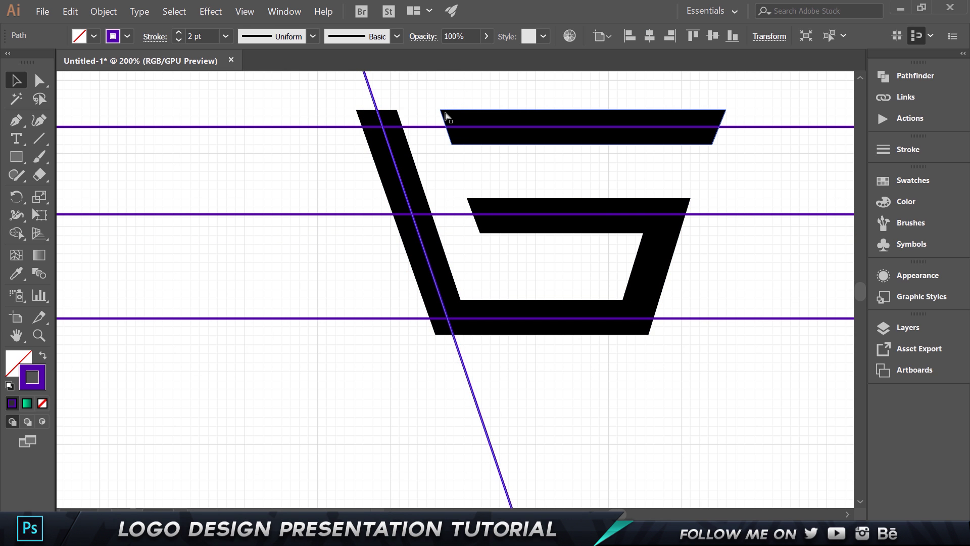
key(ctrl+c)
key(ctrl+f)
right_click(349, 149)
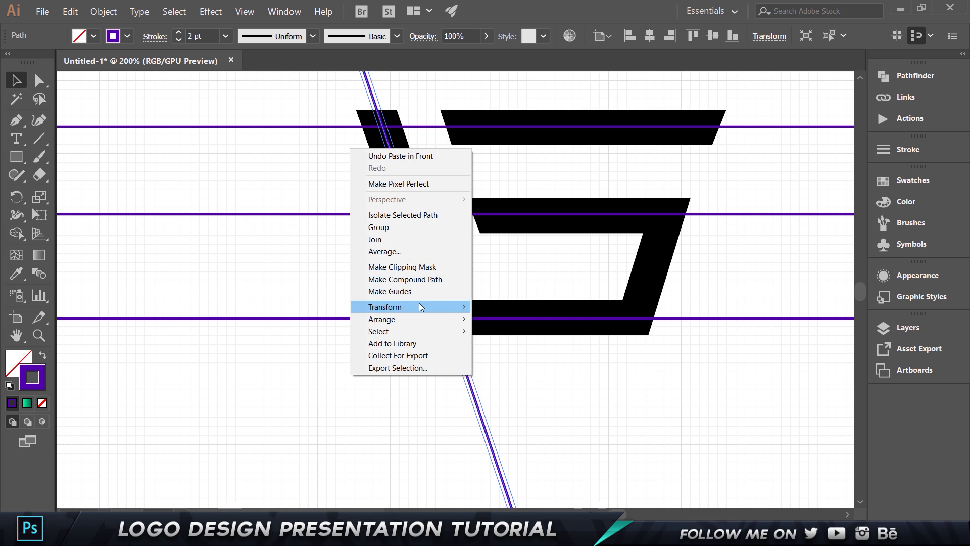
mouse_move(419, 307)
click(512, 348)
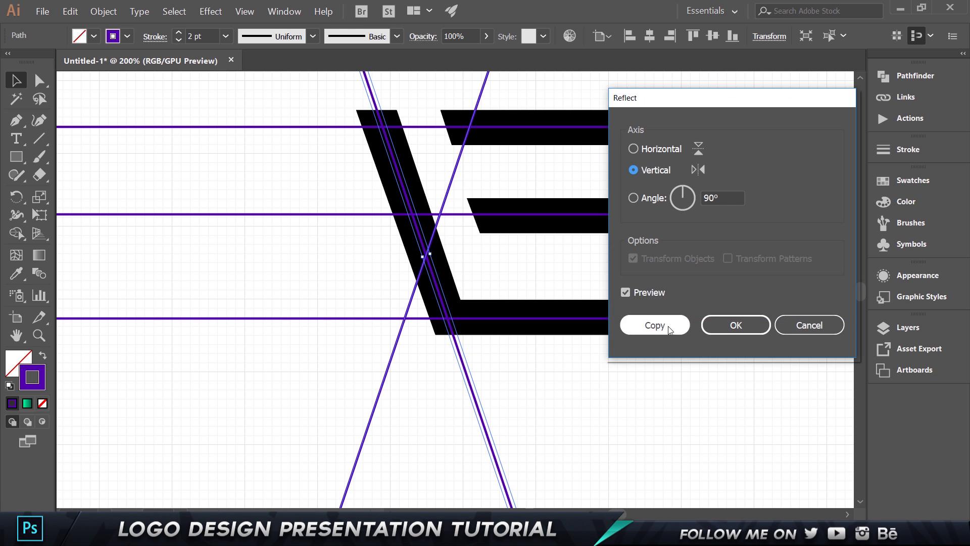
click(722, 325)
Move the mirrored diagonal line horizontally until it runs through the centre of the logo's right arm.
scroll(656, 191, down, 2)
key(shift+Right)
key(shift+Right)
key(shift+Right)
key(shift+Right)
key(shift+Right)
key(shift+Right)
key(shift+Right)
key(shift+Right)
key(shift+Right)
key(shift+Right)
key(shift+Right)
key(shift+Right)
key(shift+Right)
key(shift+Right)
key(shift+Right)
key(shift+Right)
key(shift+Right)
key(shift+Right)
key(shift+Right)
key(shift+Right)
key(Right)
key(Right)
key(Right)
key(Right)
key(Right)
key(Right)
key(Right)
key(Right)
key(Right)
key(Right)
key(Right)
key(Right)
key(Right)
key(Right)
key(Right)
key(Right)
key(Right)
key(Right)
key(Right)
click(757, 135)
drag(736, 126, 663, 141)
key(ctrl+plus)
scroll(614, 289, up, 1)
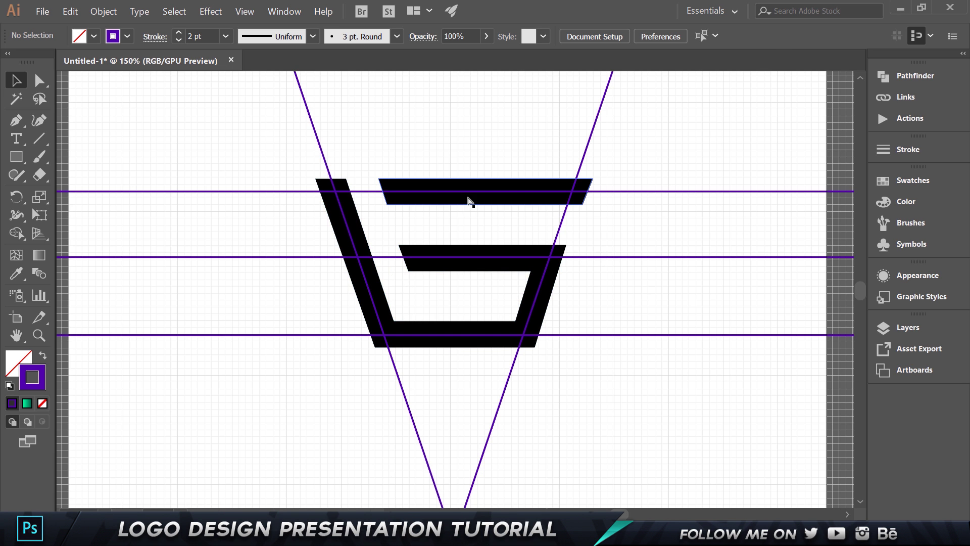
key(ctrl+0)
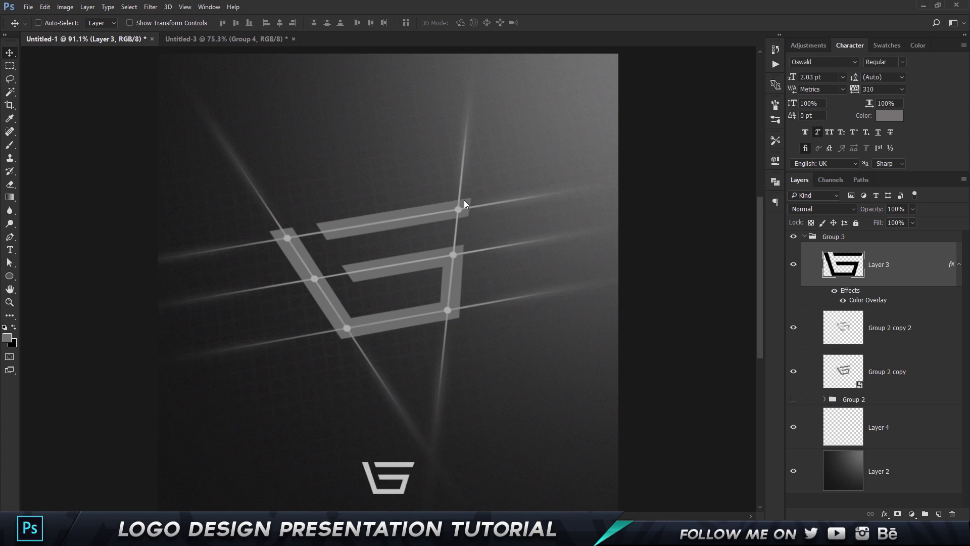
Switch to Photoshop, create a new 1000 x 1000 px document at 72 ppi, and fill its background with the foreground colour.
click(45, 7)
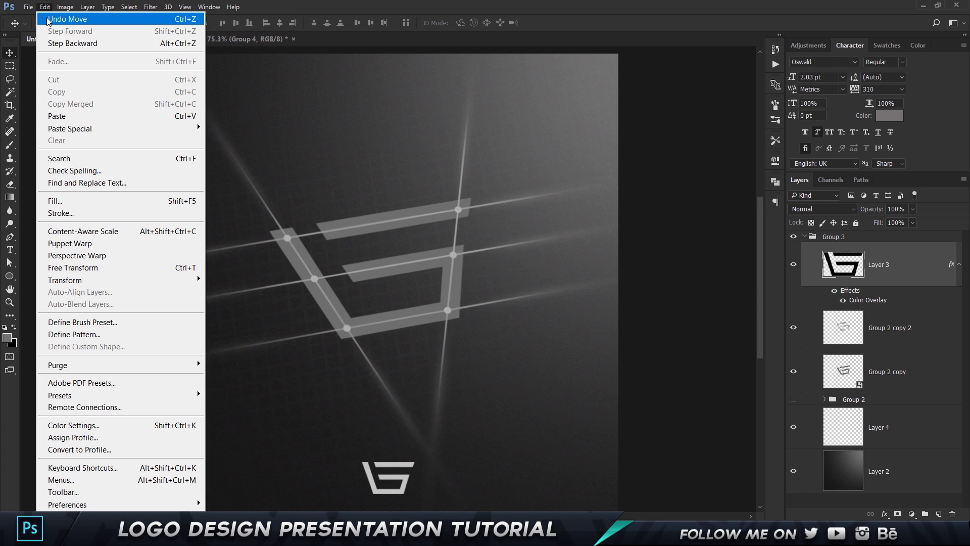
click(29, 7)
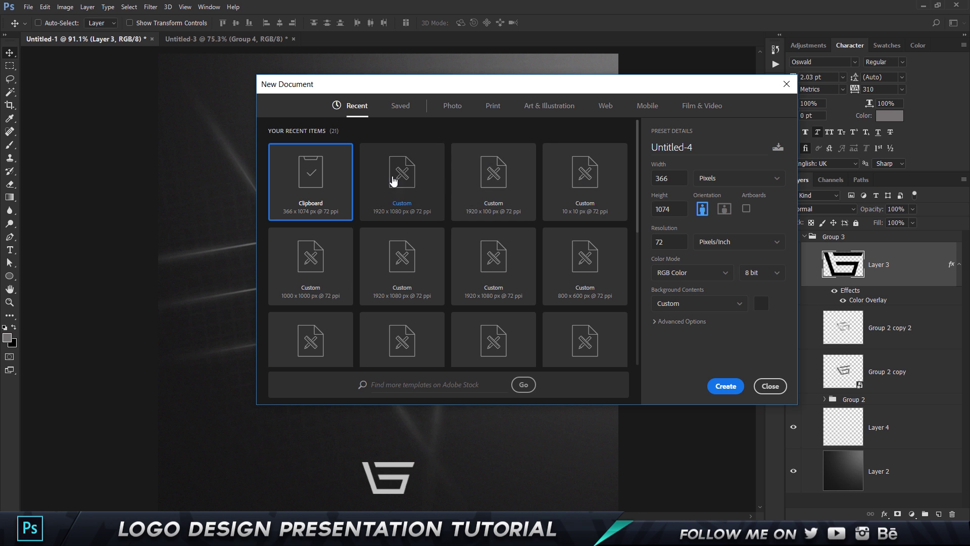
click(342, 260)
click(726, 386)
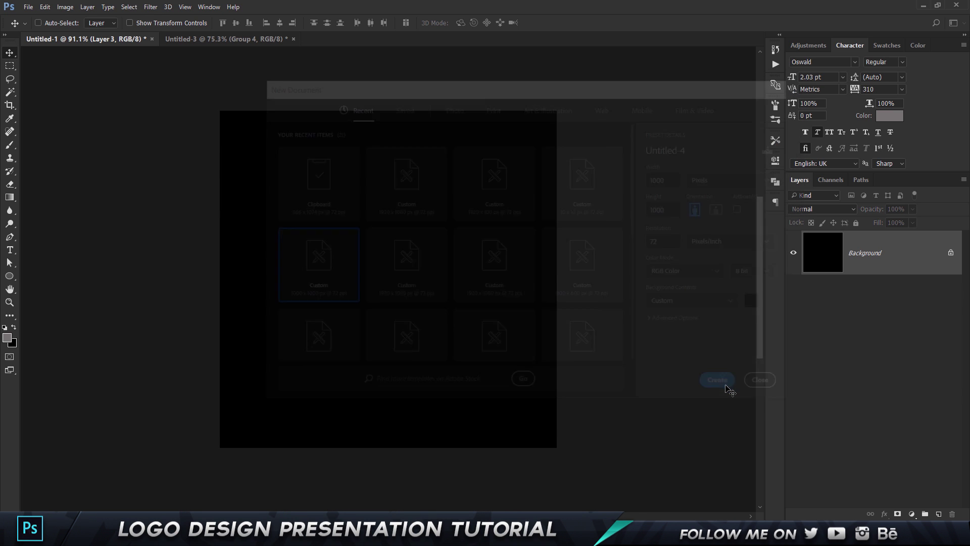
key(alt+Tab)
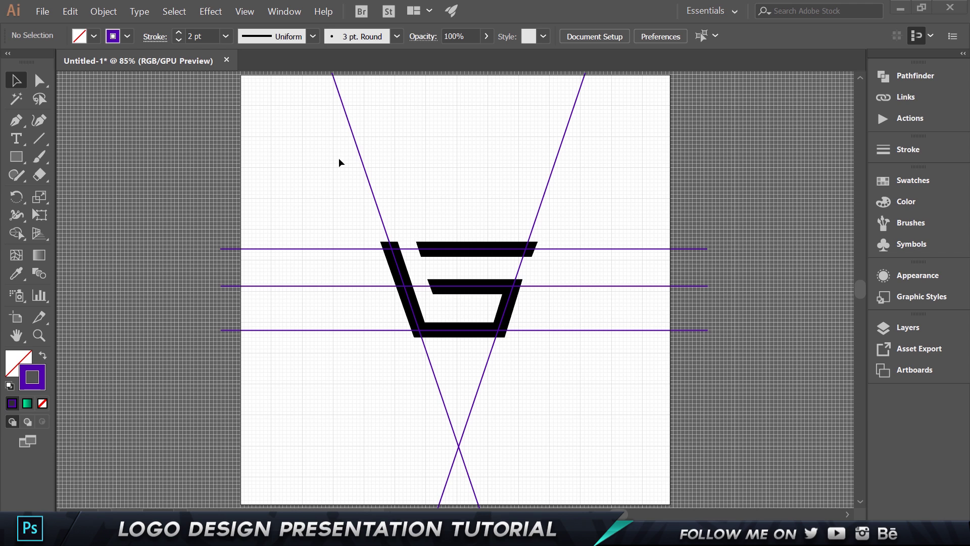
key(alt+Tab)
key(alt+BackSpace)
Switch back to Illustrator and group the two diagonal and three horizontal purple lines.
key(alt+Tab)
drag(156, 129, 701, 172)
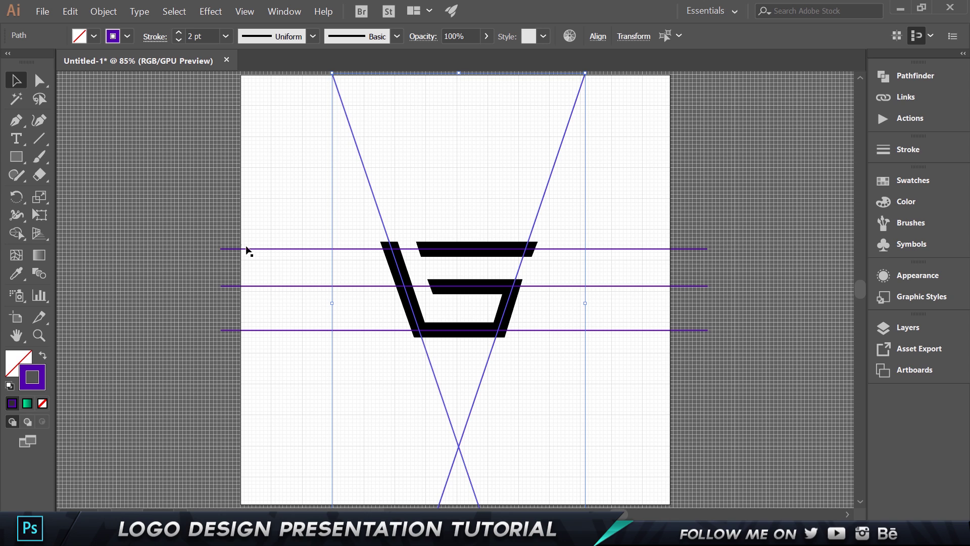
shift+click(221, 330)
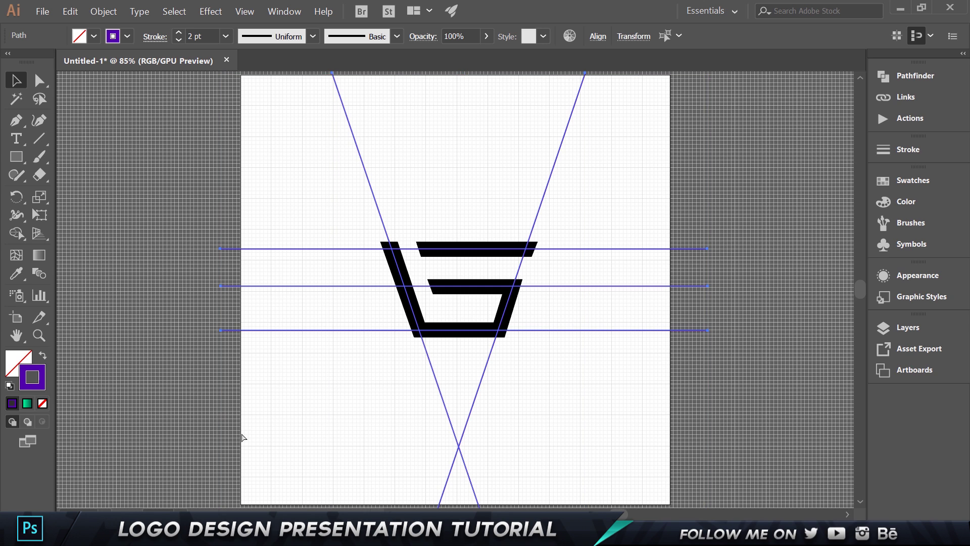
key(ctrl+g)
click(376, 186)
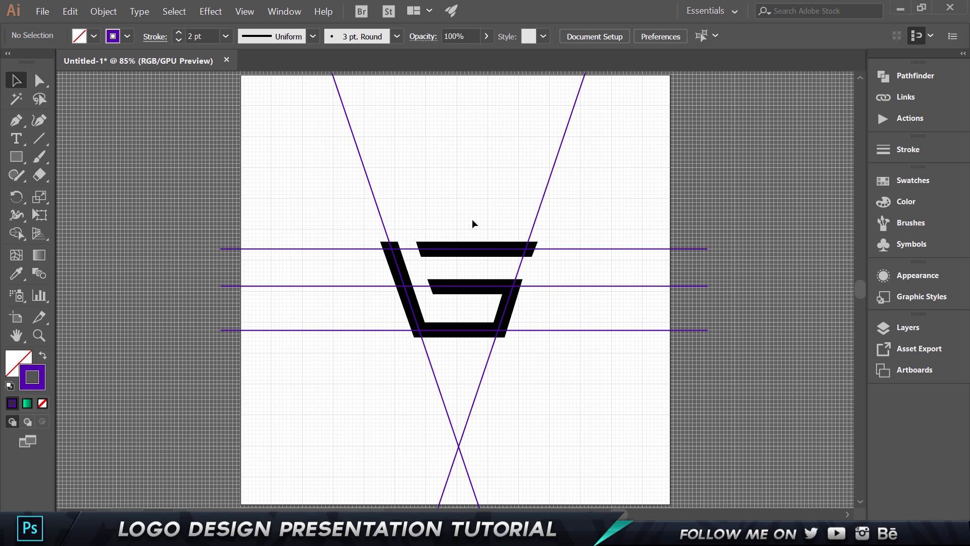
Centre the black logo horizontally on the artboard and deselect it.
click(446, 245)
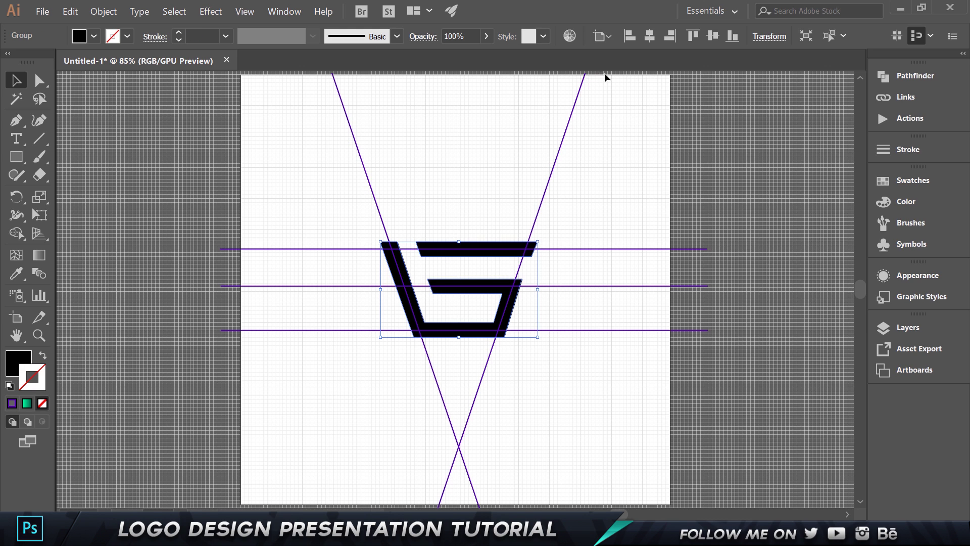
click(647, 36)
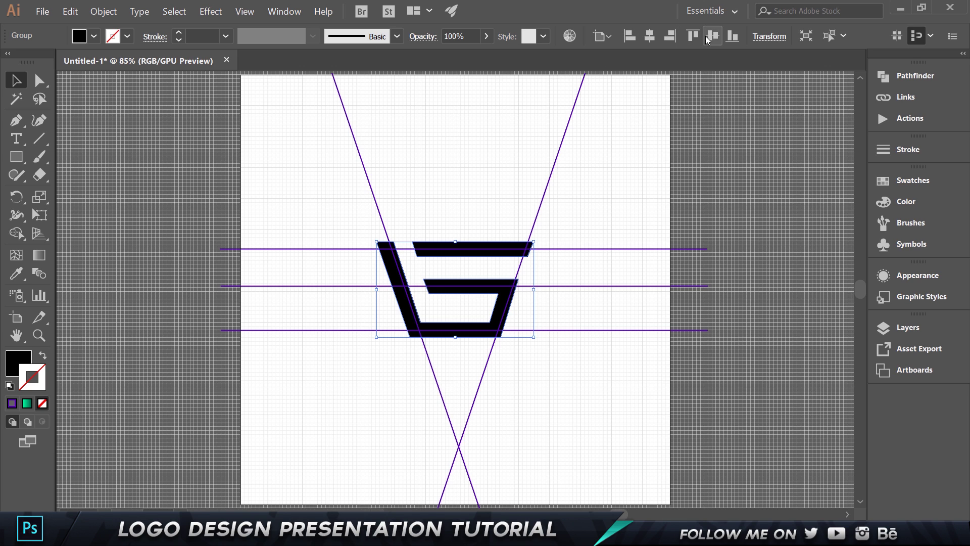
click(652, 155)
Try centring the grouped lines on the artboard, undo that, and shift the group slightly left to sit over the logo's strokes.
drag(312, 150, 710, 166)
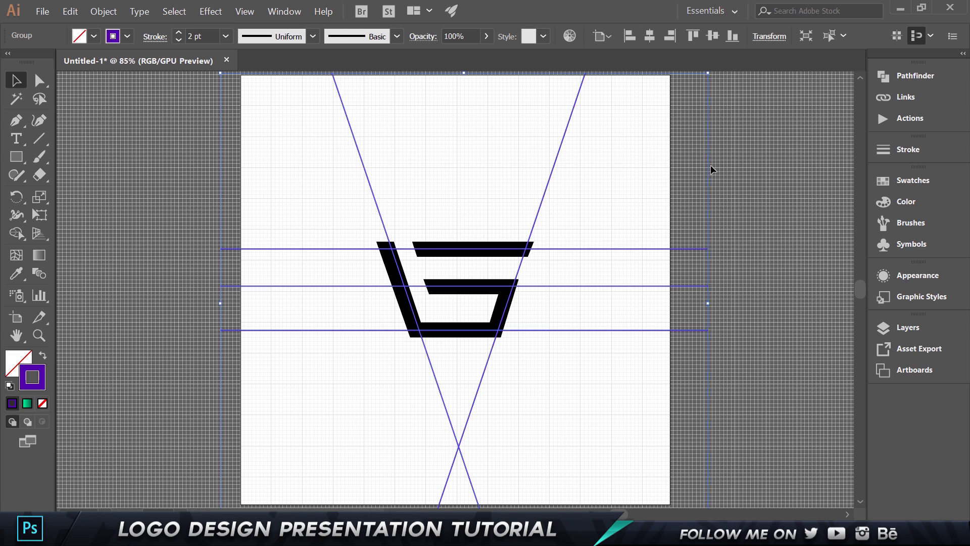
click(711, 38)
click(648, 41)
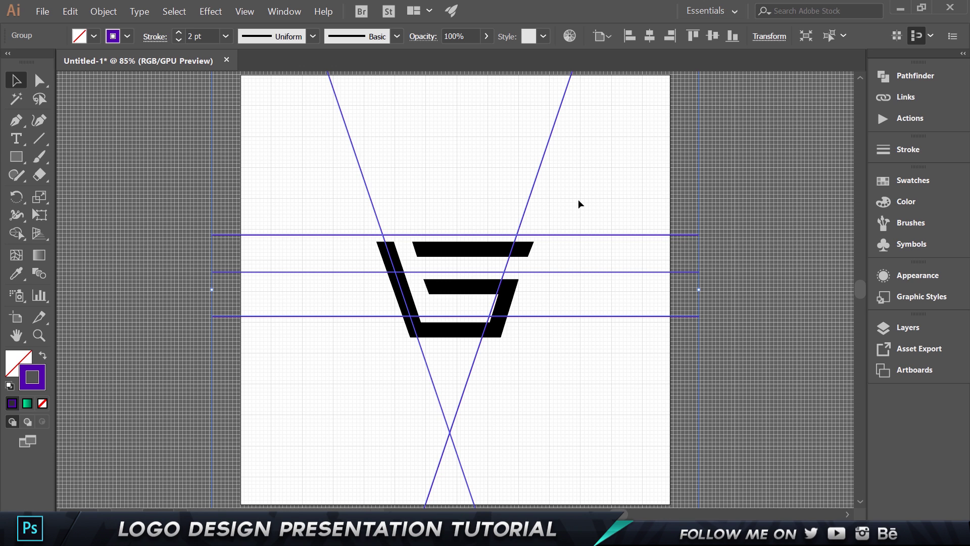
key(ctrl+z)
key(ctrl+z)
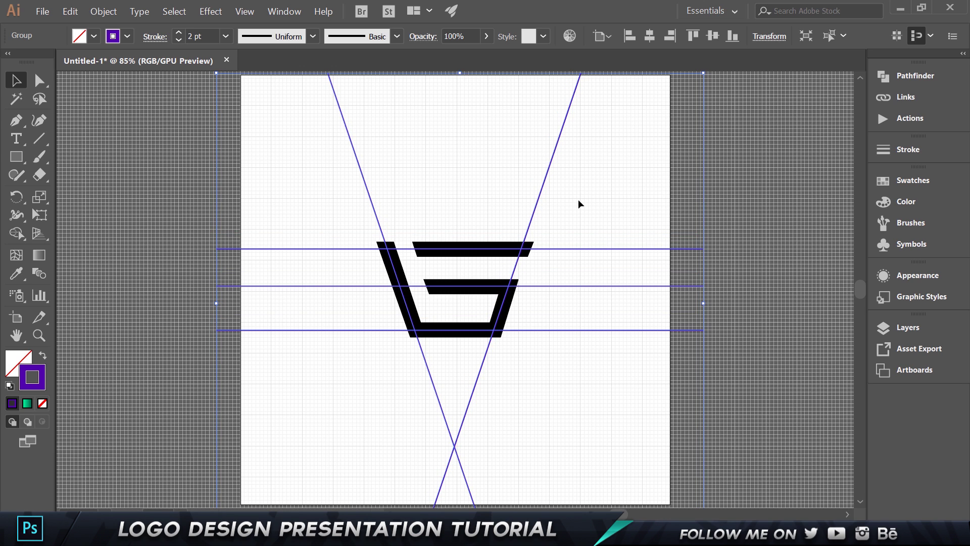
Undo the last shift of the grouped lines and draw a rectangle covering the whole artboard with the Rectangle tool.
key(ctrl+z)
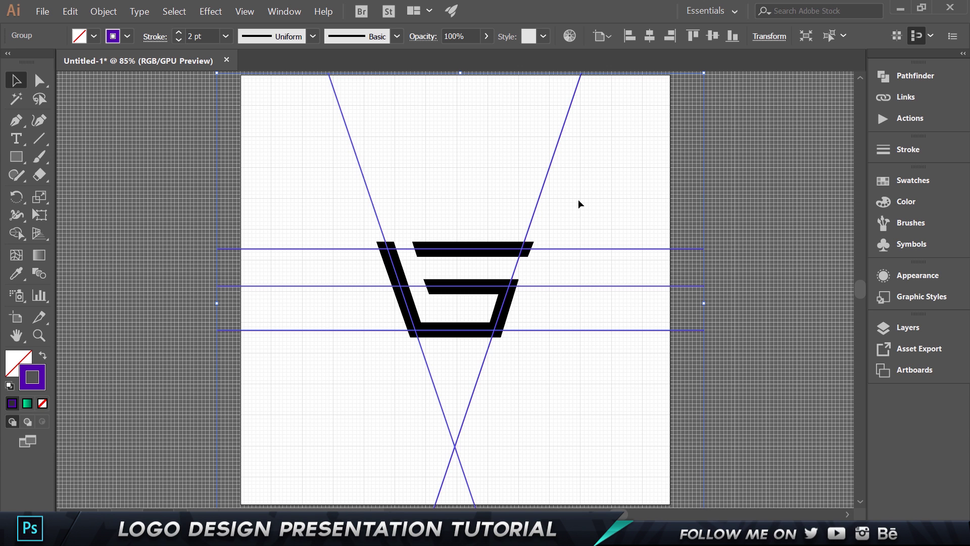
scroll(578, 199, down, 1)
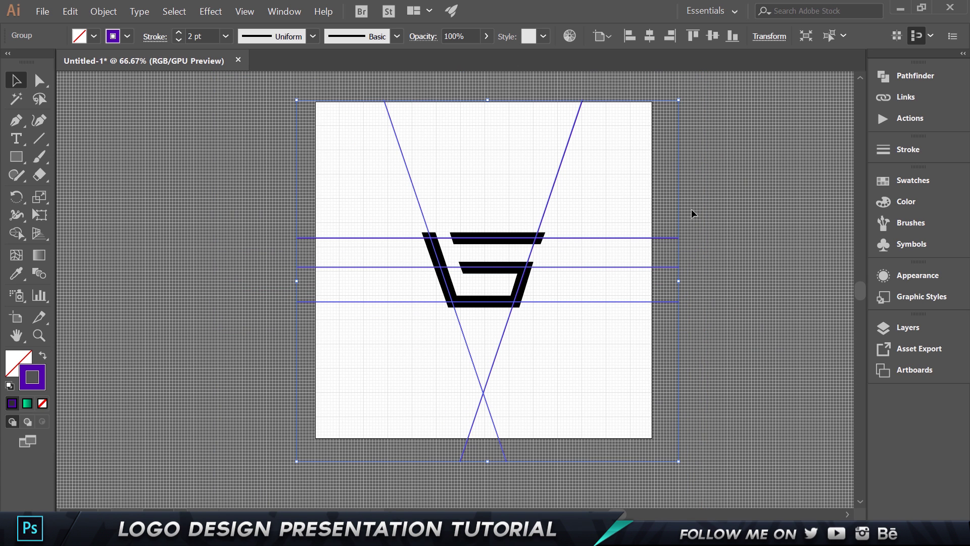
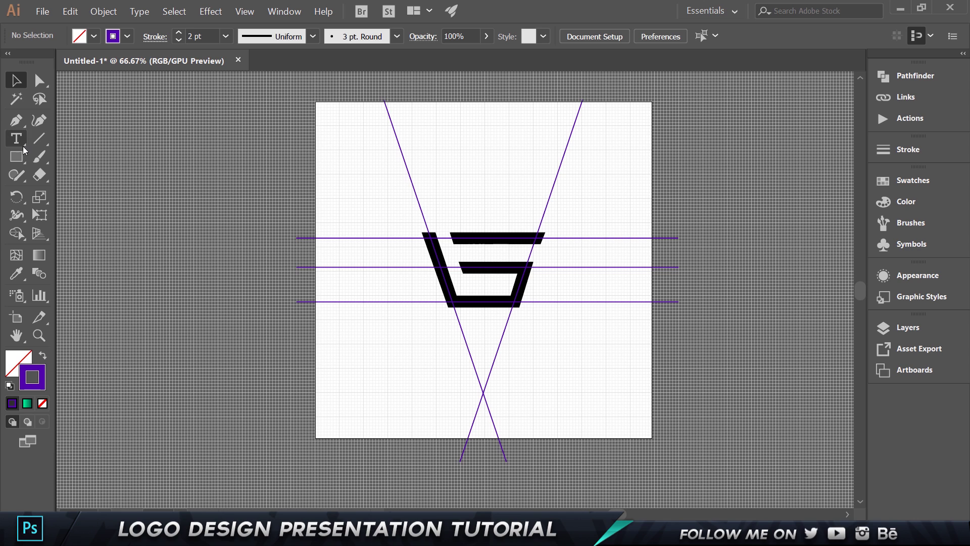
click(21, 159)
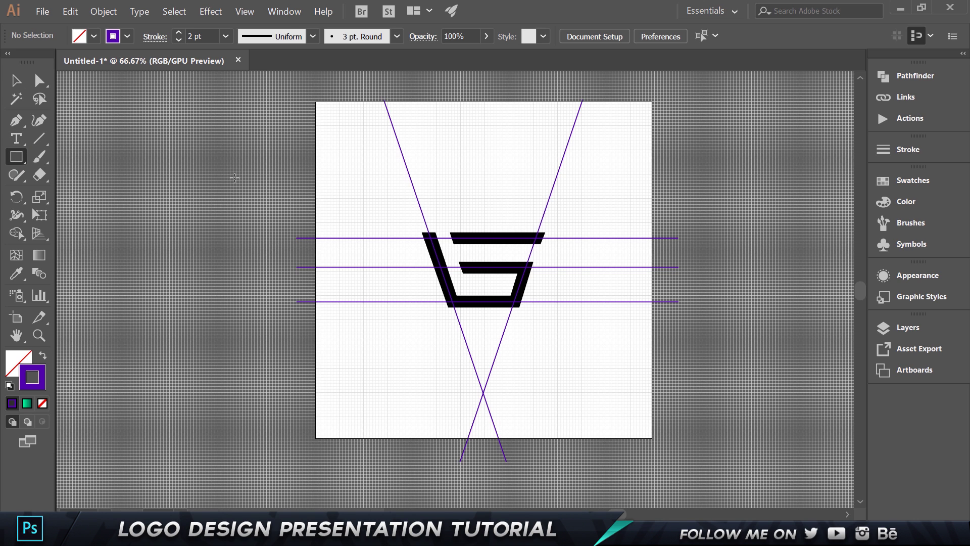
click(238, 12)
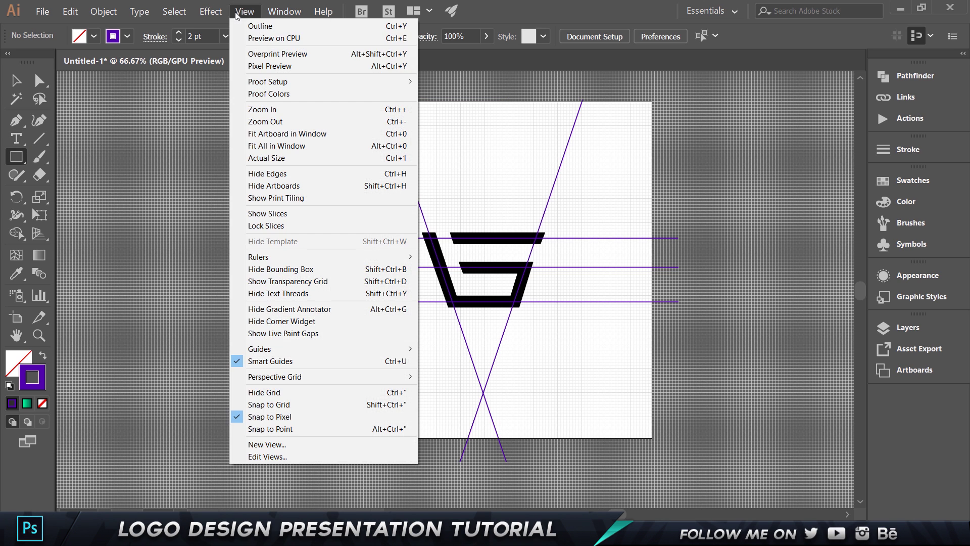
mouse_move(211, 11)
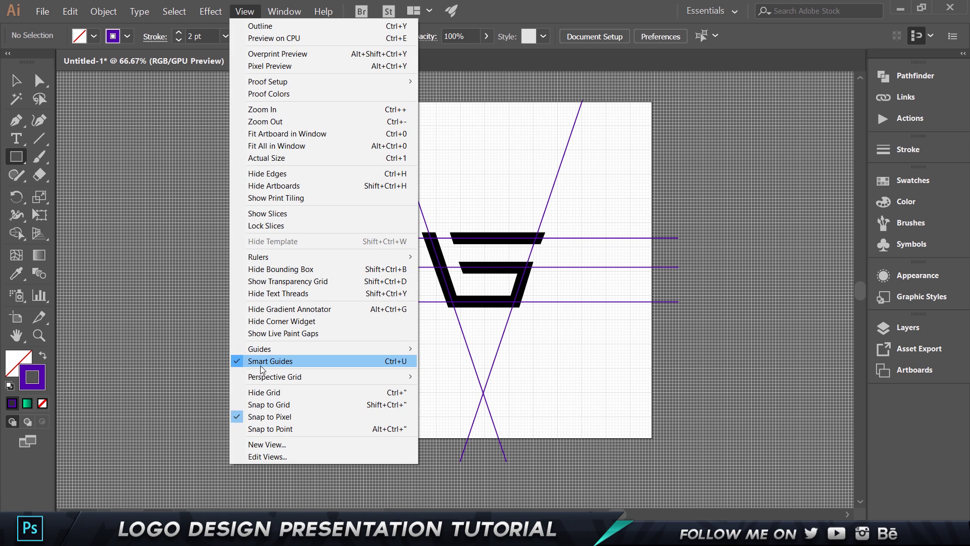
click(260, 118)
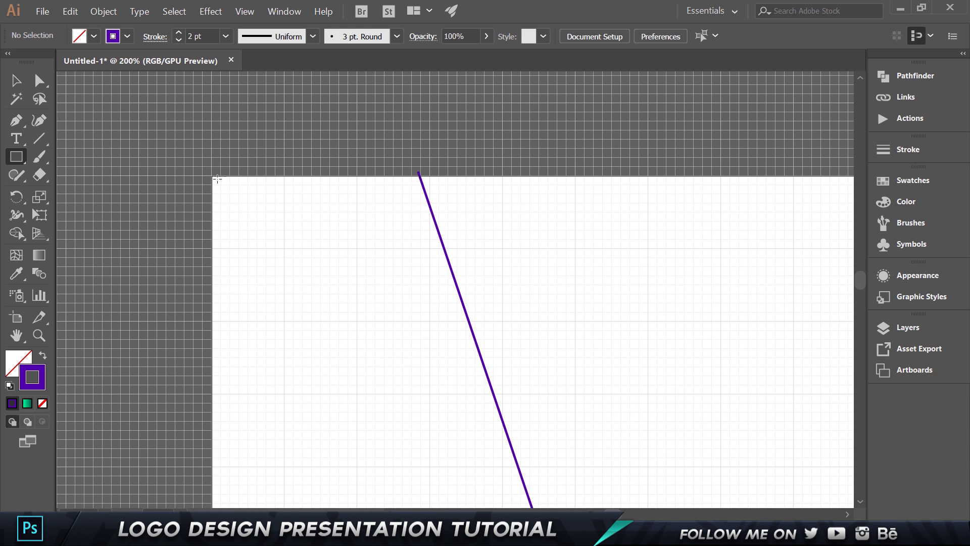
drag(217, 178, 623, 339)
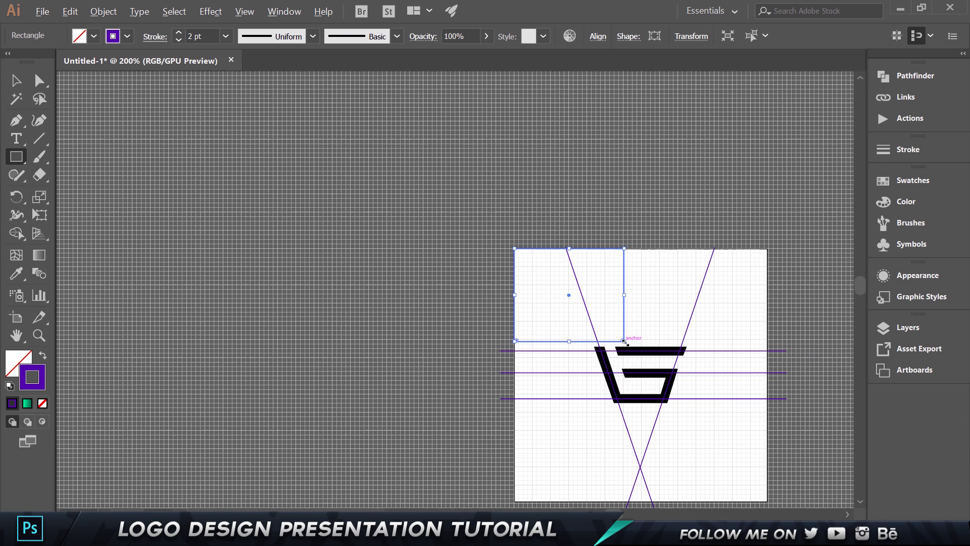
drag(624, 343, 380, 188)
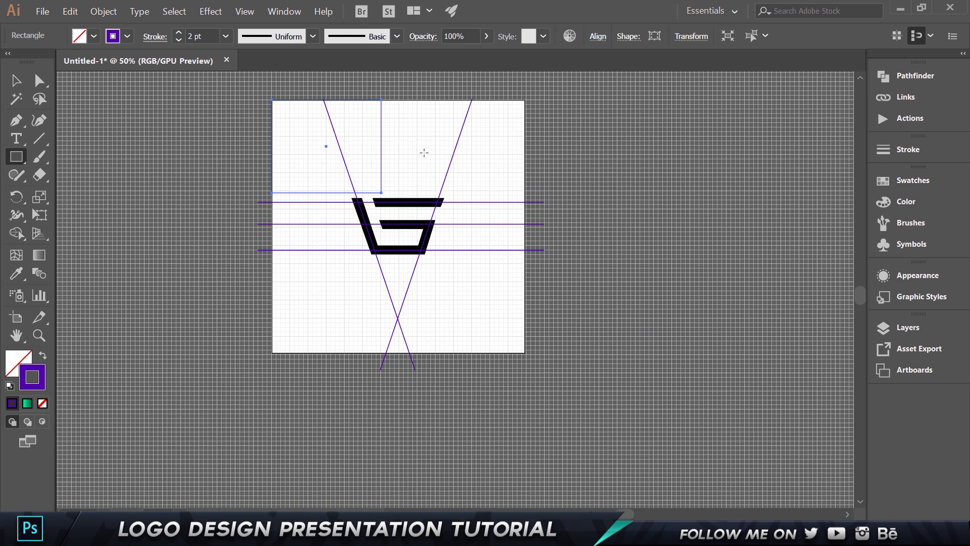
mouse_move(272, 100)
mouse_down()
mouse_move(522, 328)
mouse_move(525, 352)
mouse_up()
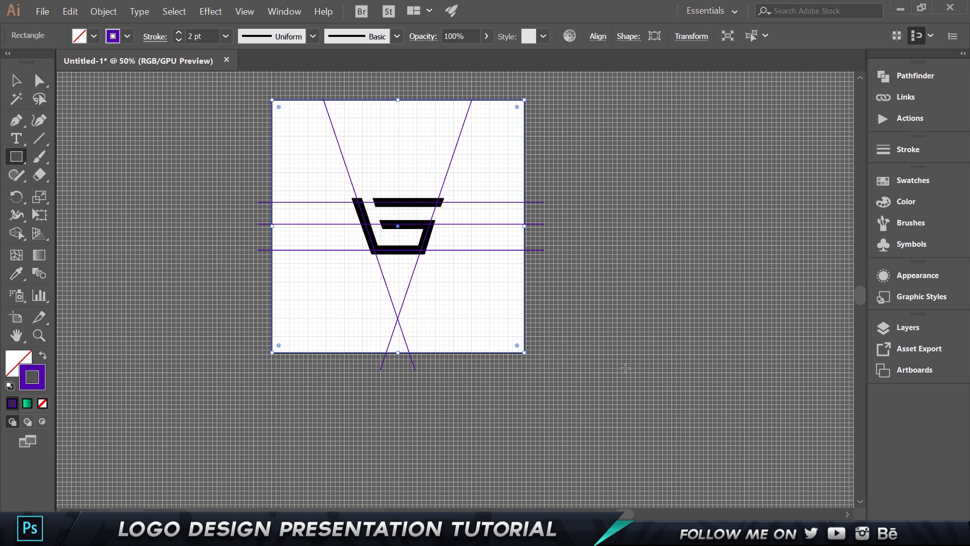
key(v)
click(576, 281)
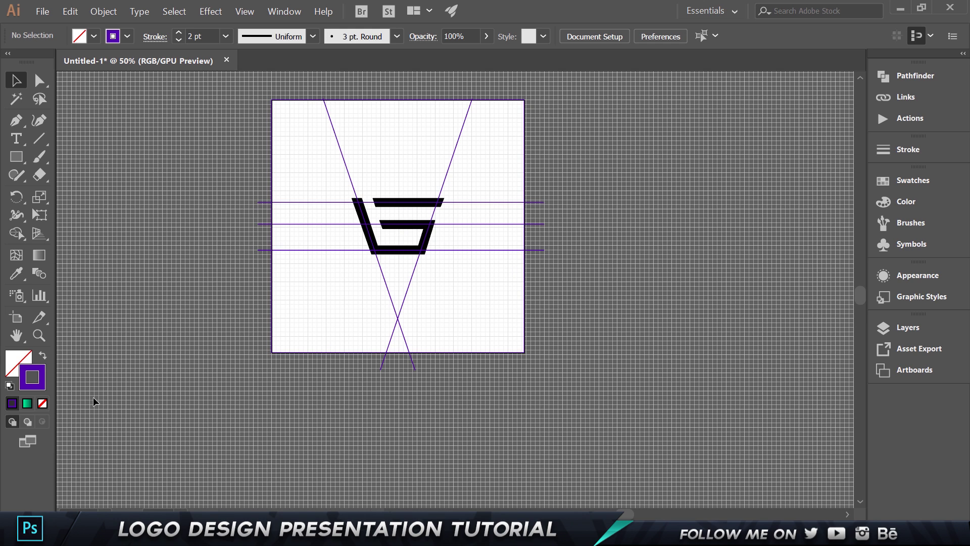
Give the artboard-sized rectangle a solid purple fill with no stroke and deselect it.
click(43, 356)
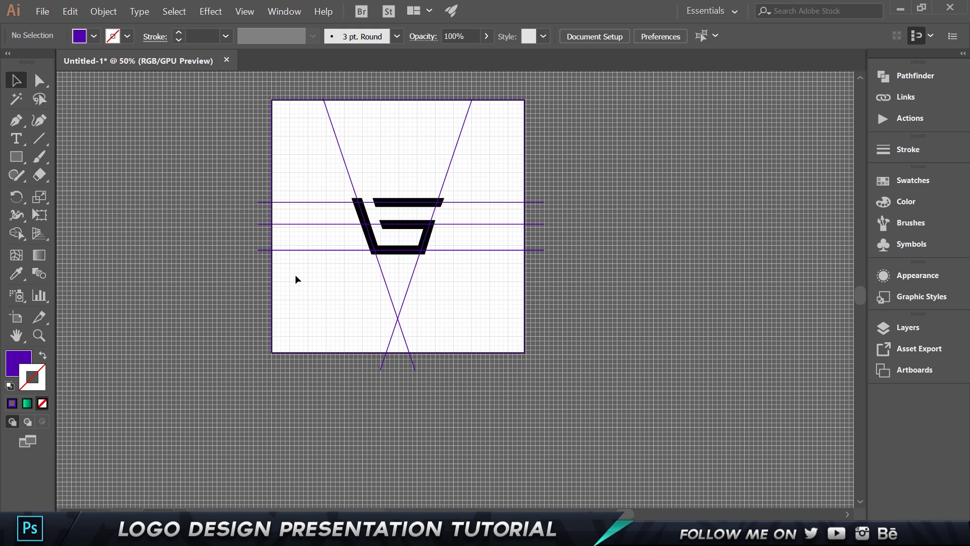
click(283, 290)
click(43, 357)
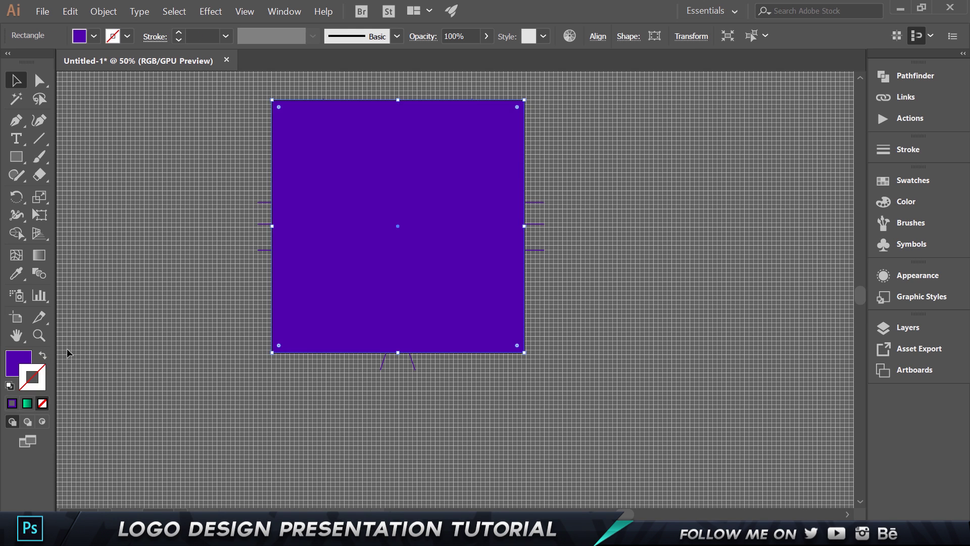
click(630, 227)
Select all the artwork and use the Shape Builder tool to cut off the line ends extending beyond the rectangle's edges.
key(ctrl+a)
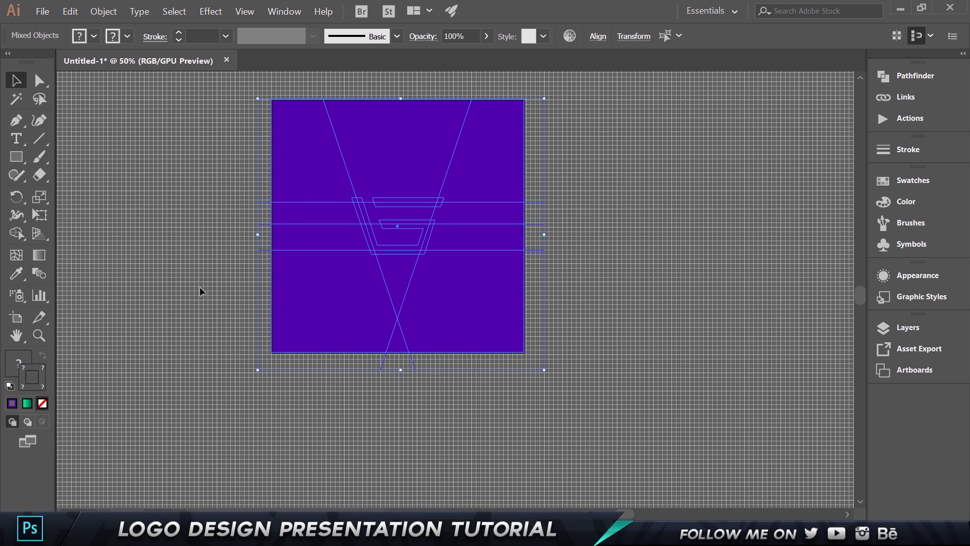
click(14, 237)
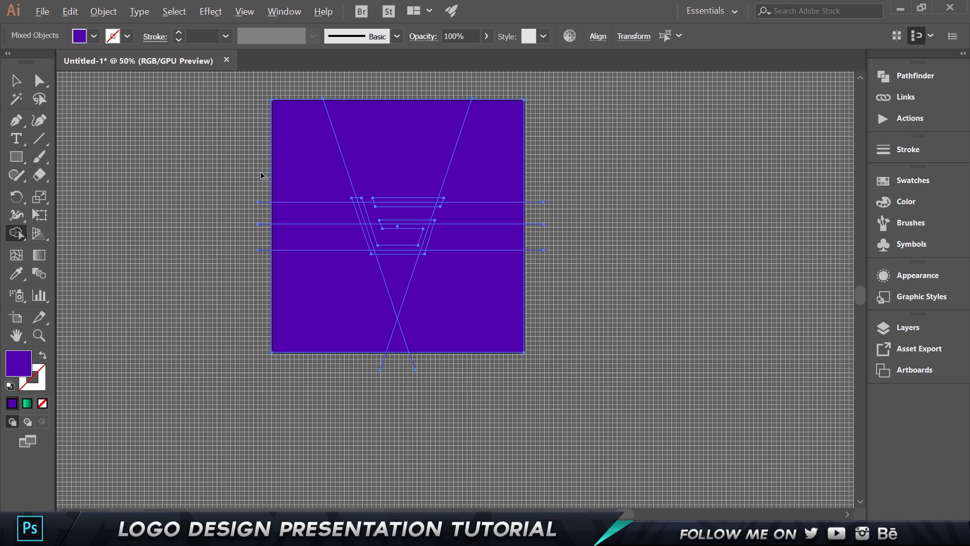
mouse_move(259, 328)
mouse_down()
mouse_move(286, 417)
mouse_move(392, 369)
mouse_move(367, 369)
mouse_move(384, 361)
mouse_move(584, 390)
mouse_move(543, 268)
mouse_move(536, 84)
mouse_move(515, 67)
mouse_move(501, 151)
mouse_up()
drag(484, 203, 478, 232)
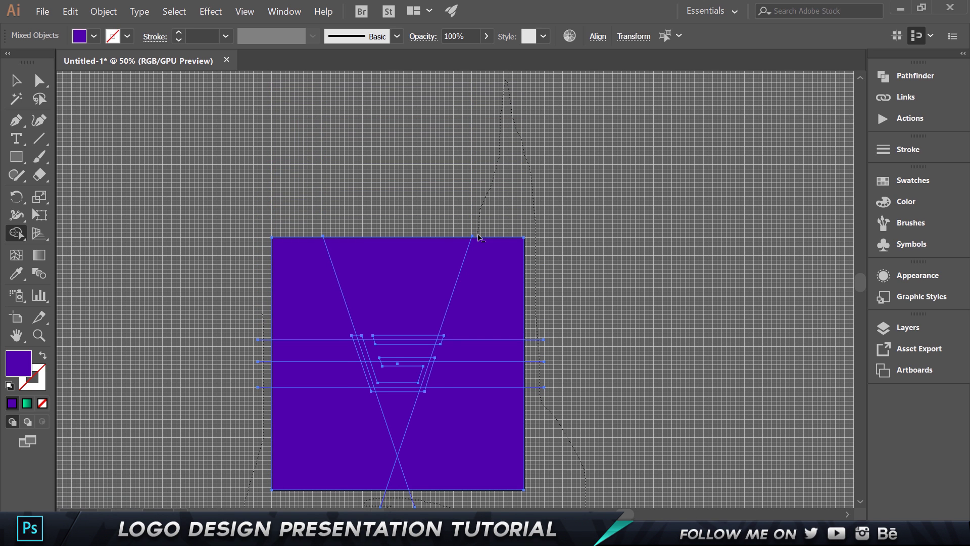
mouse_move(418, 227)
mouse_down()
mouse_move(382, 221)
mouse_move(361, 235)
mouse_up()
drag(334, 240, 341, 240)
scroll(454, 238, up, 8)
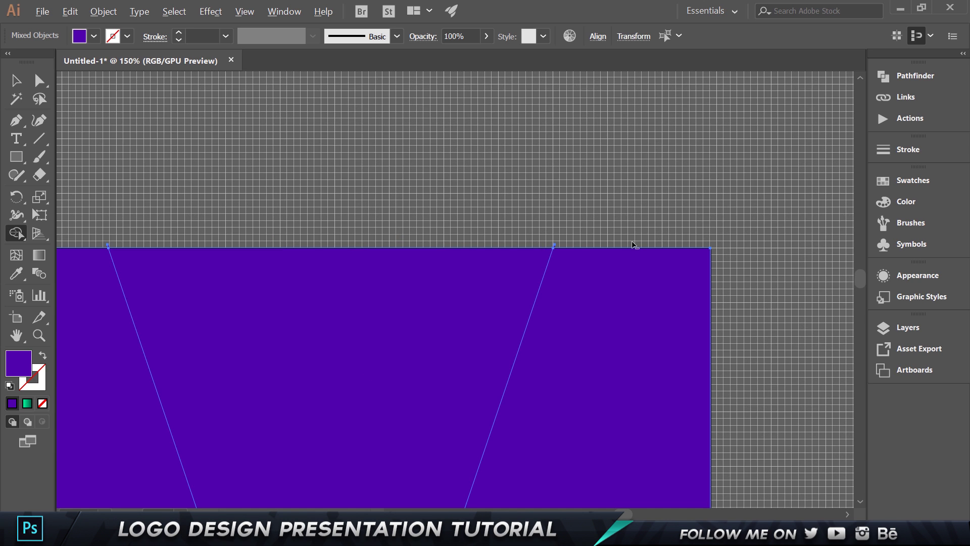
scroll(223, 255, down, 6)
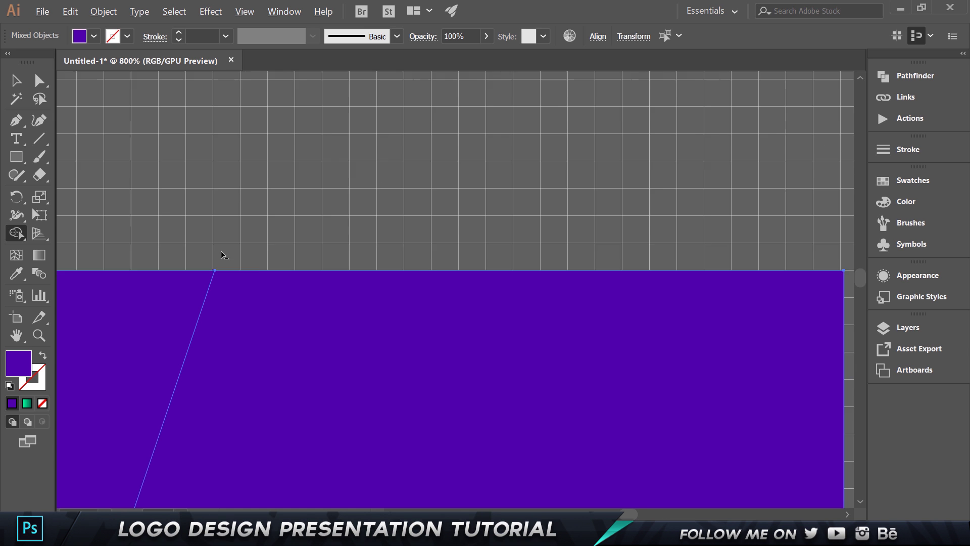
drag(151, 221, 640, 216)
scroll(457, 231, up, 6)
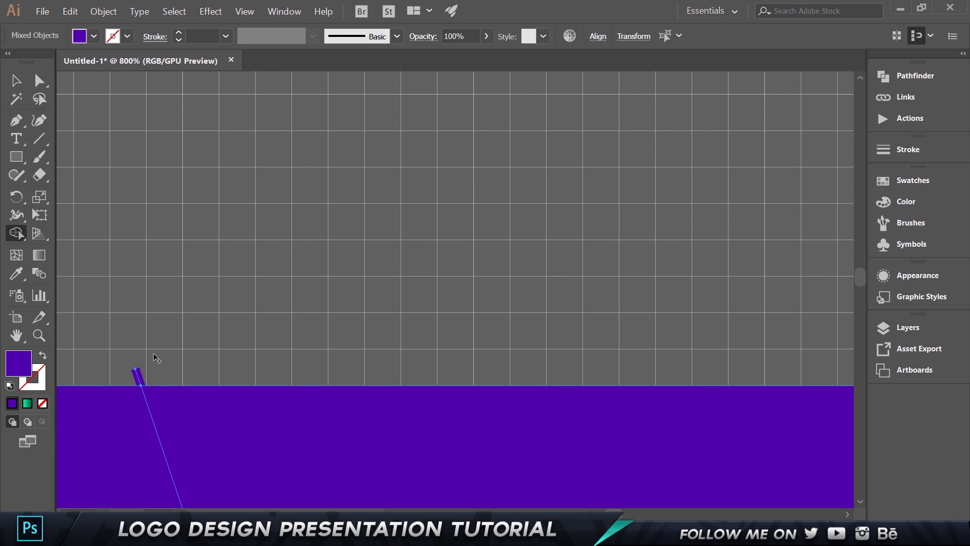
key(ctrl+0)
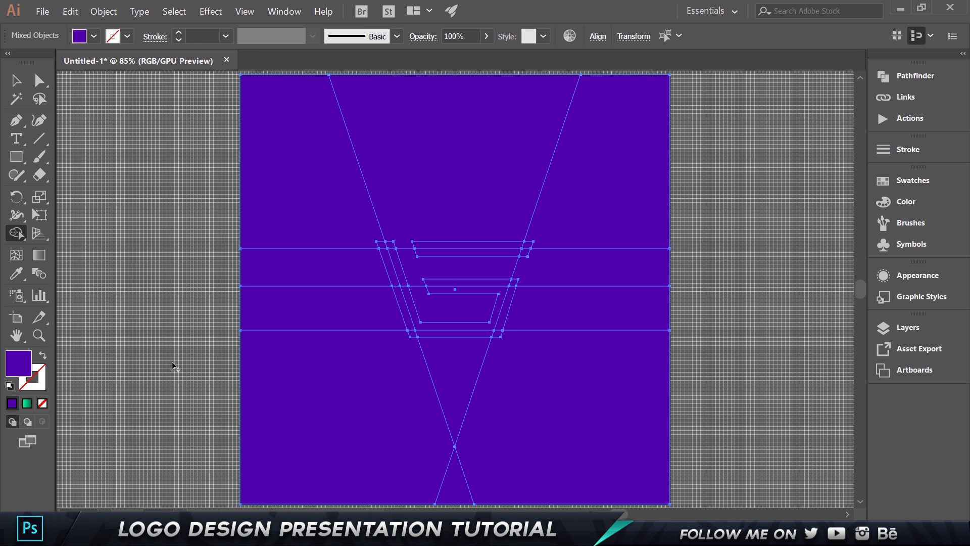
Delete the purple rectangle covering the artboard and clear the selection.
key(v)
key(ctrl+a)
click(177, 268)
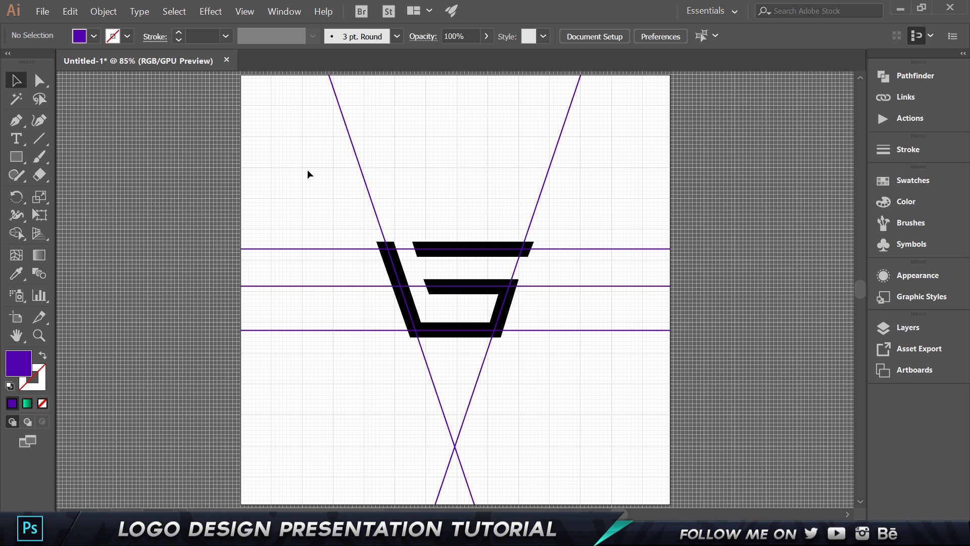
Copy the group of trimmed purple lines and paste it as a Smart Object into the blank grey Photoshop document.
drag(264, 141, 668, 169)
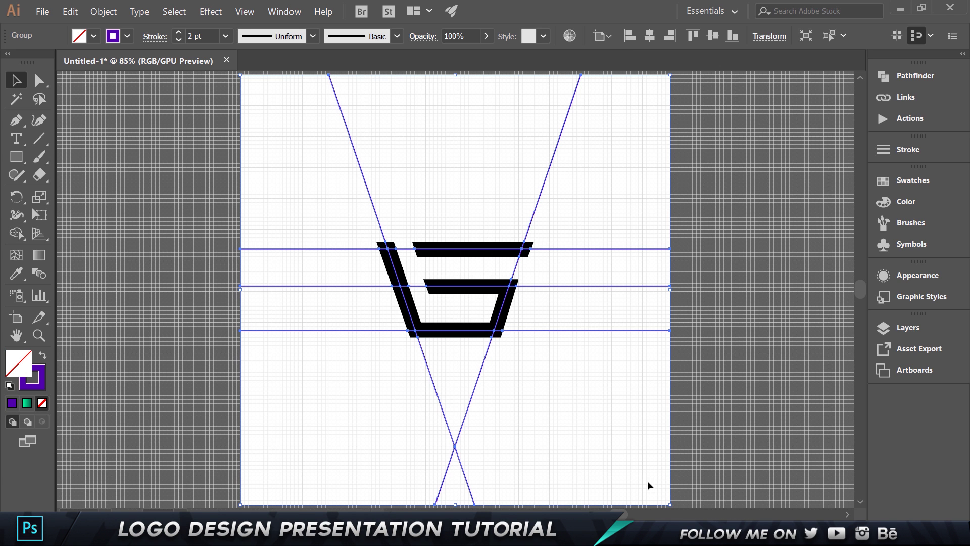
drag(615, 249, 666, 251)
key(ctrl+z)
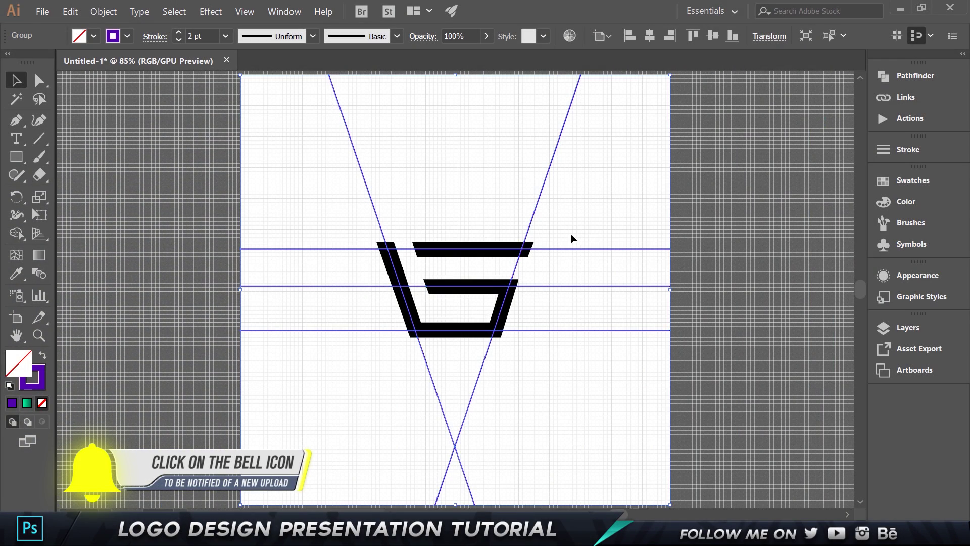
key(alt+Tab)
key(ctrl+v)
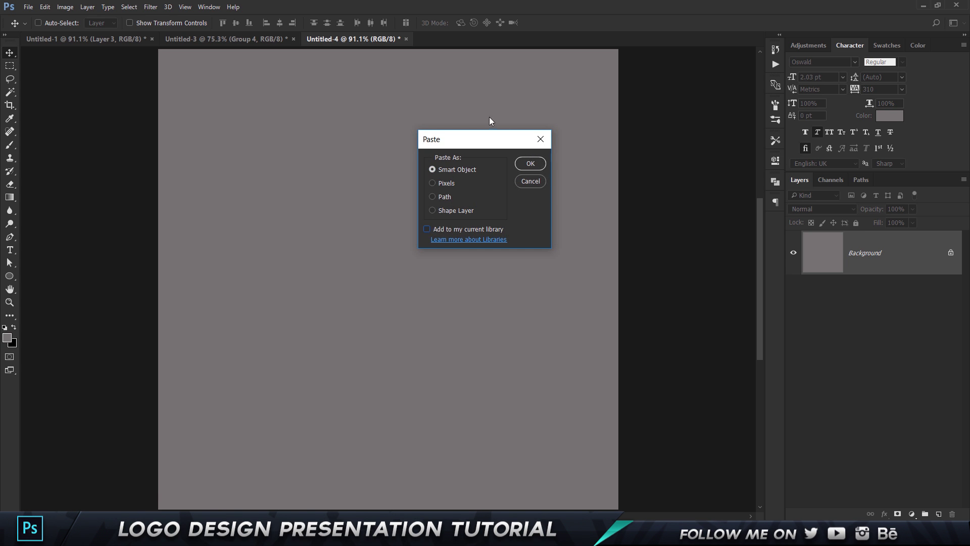
click(530, 163)
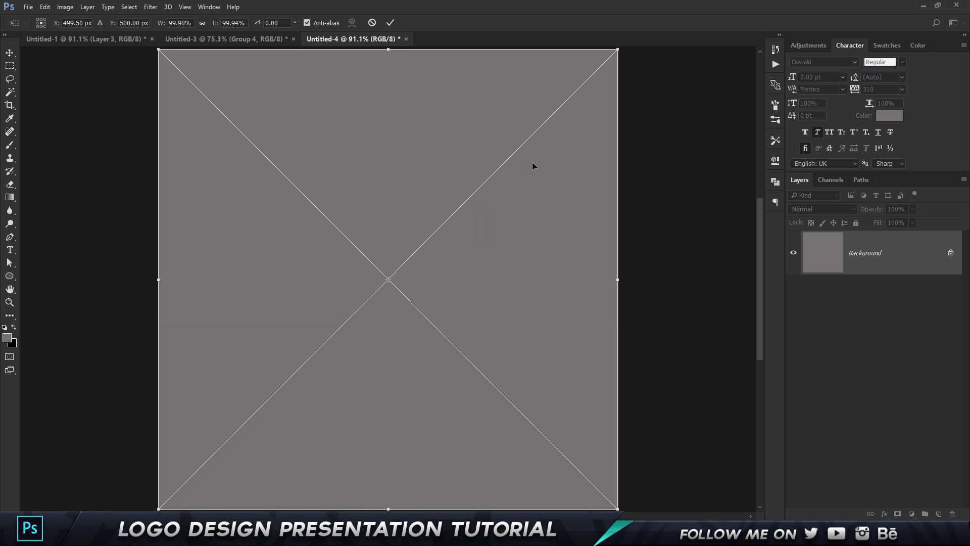
key(Return)
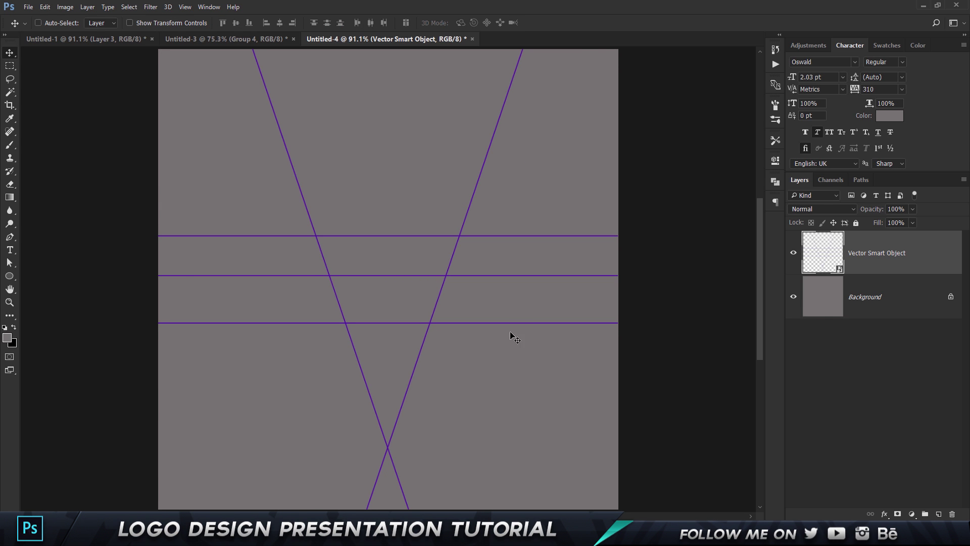
Switch to Illustrator, copy the black logo, and paste it as a Smart Object into the Photoshop document above the lines.
key(alt+Tab)
click(489, 246)
key(ctrl+c)
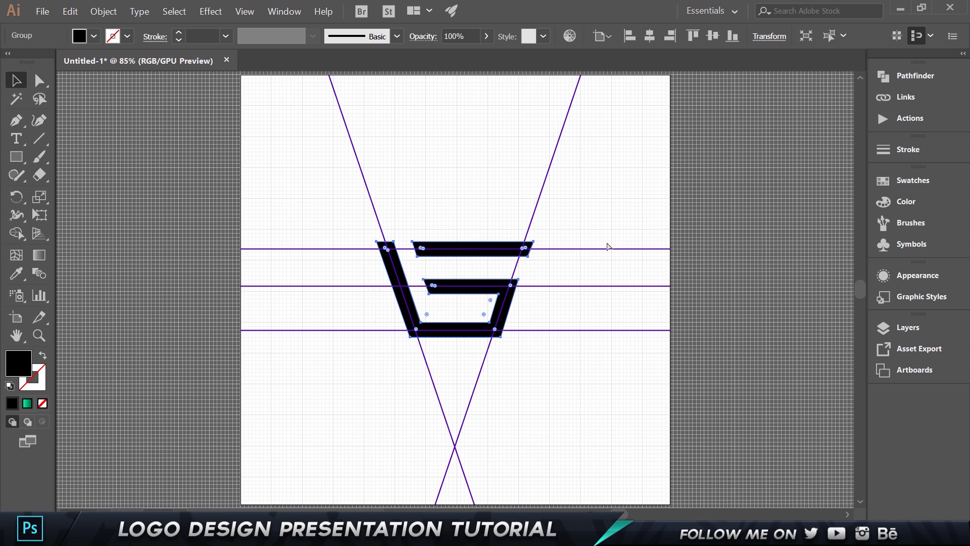
key(alt+Tab)
key(ctrl+v)
key(Return)
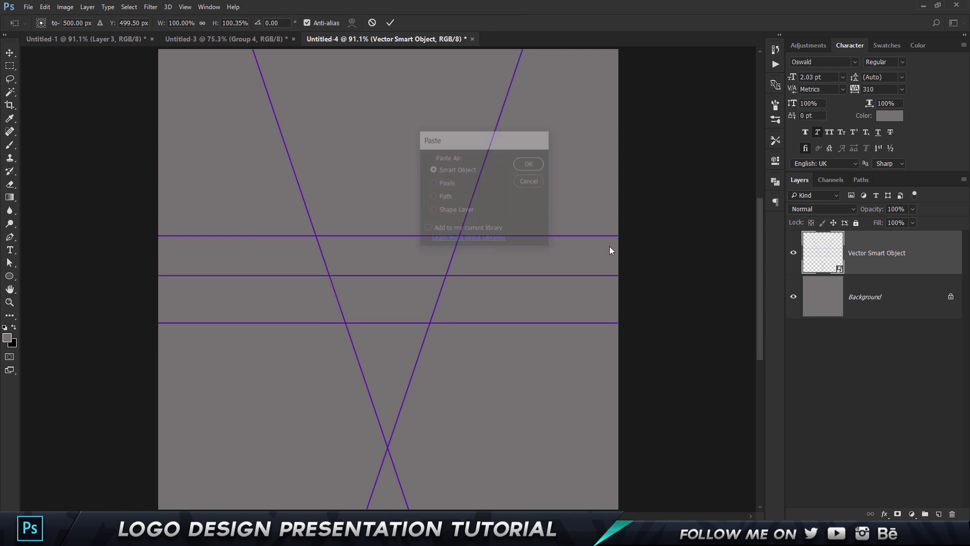
key(Return)
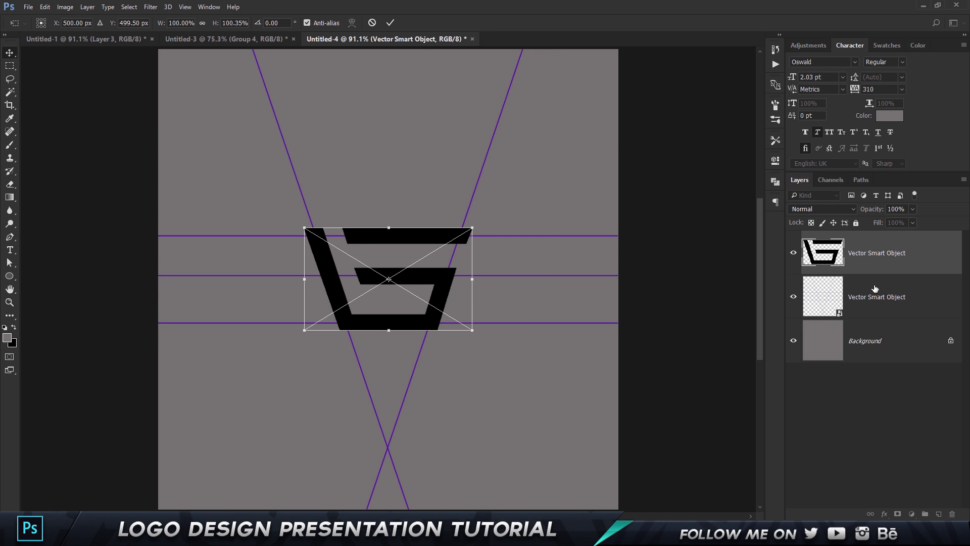
Rename the two pasted layers Logo and Lines, and move the Logo layer below Lines.
double_click(874, 253)
text(Logo)
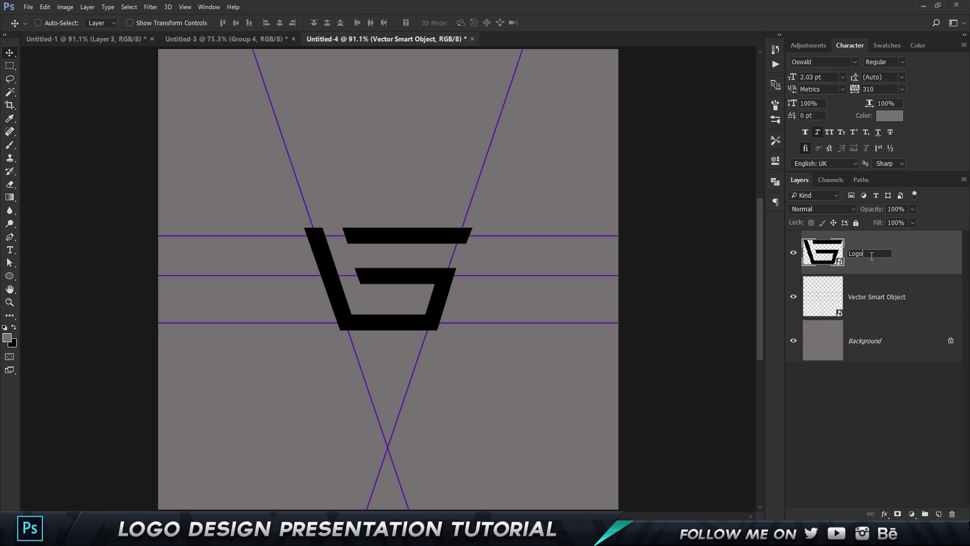
double_click(860, 297)
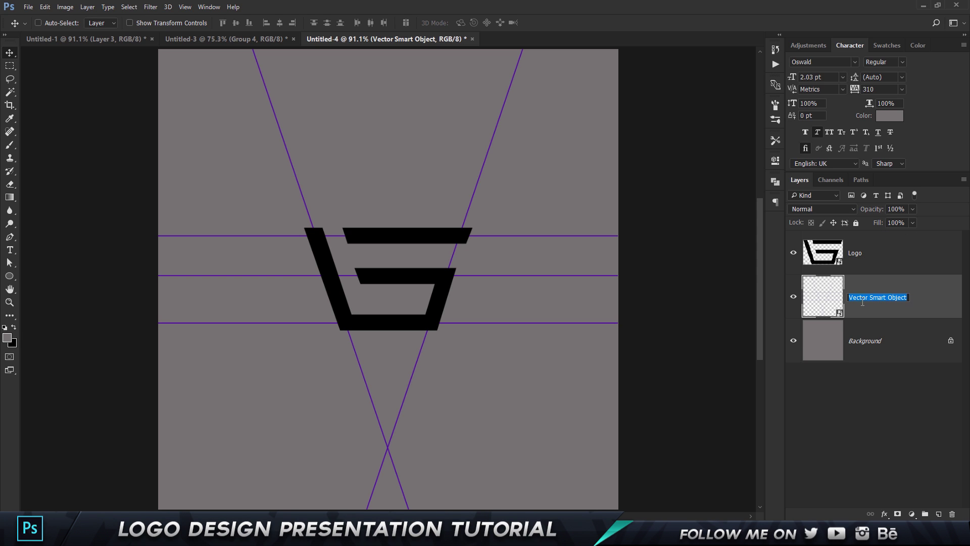
text(Libe)
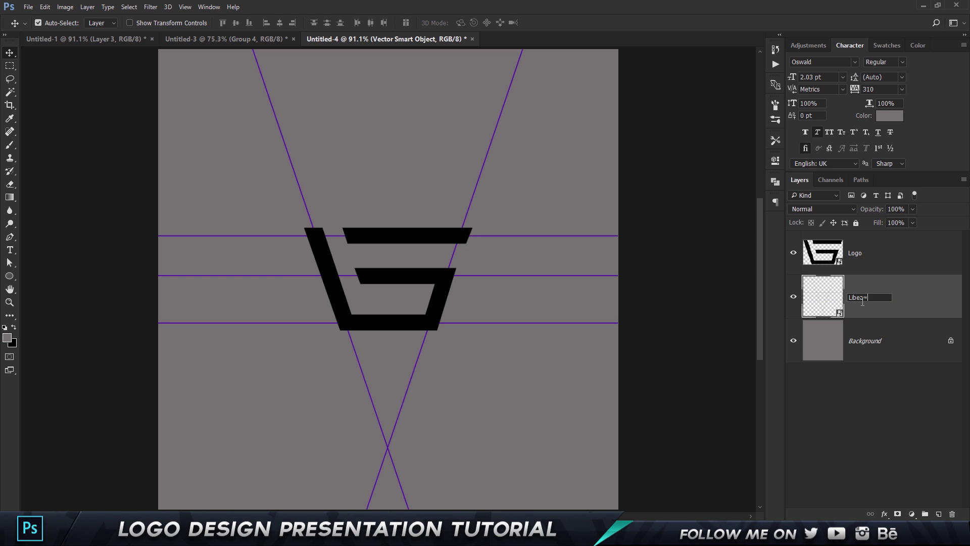
key(BackSpace)
key(BackSpace)
key(BackSpace)
key(Return)
drag(927, 246, 925, 320)
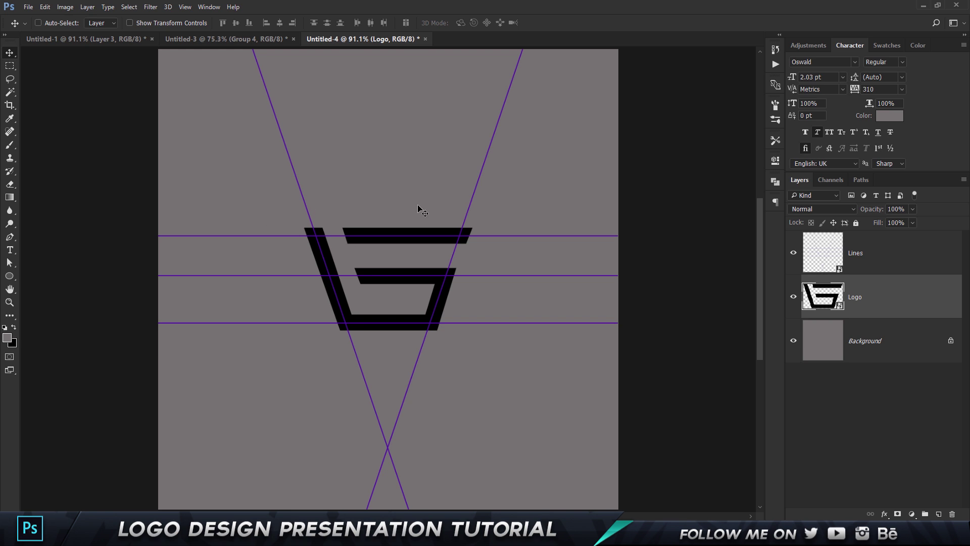
View the finished logo presentation in the Untitled-1 document and return to Untitled-4.
click(91, 40)
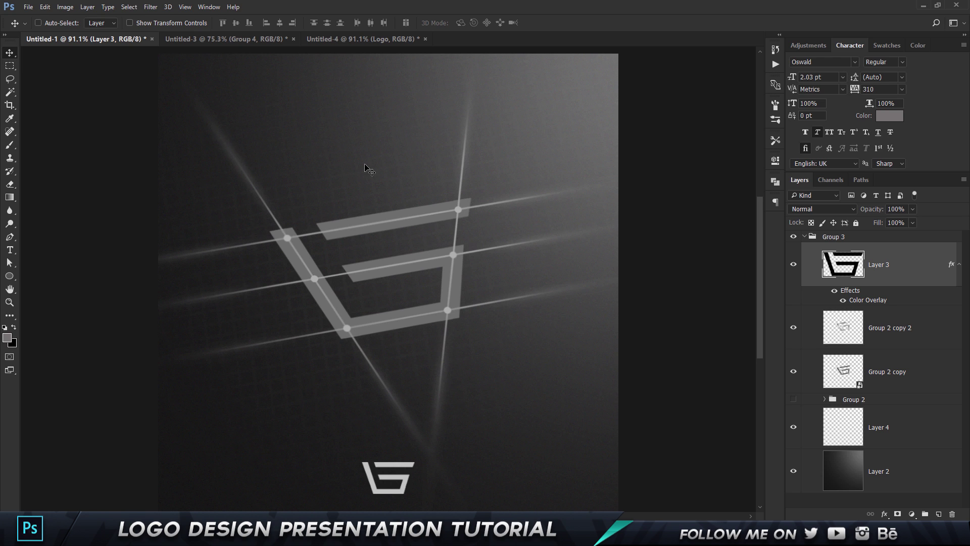
click(341, 43)
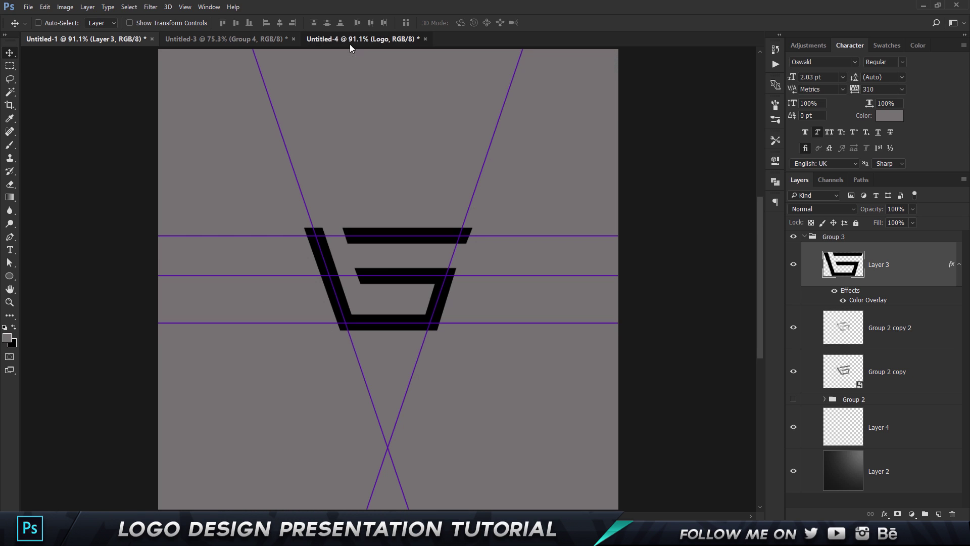
Set the background colour to the light grey #afafaf sampled from a node dot in the Untitled-1 presentation and return to Untitled-4.
click(146, 41)
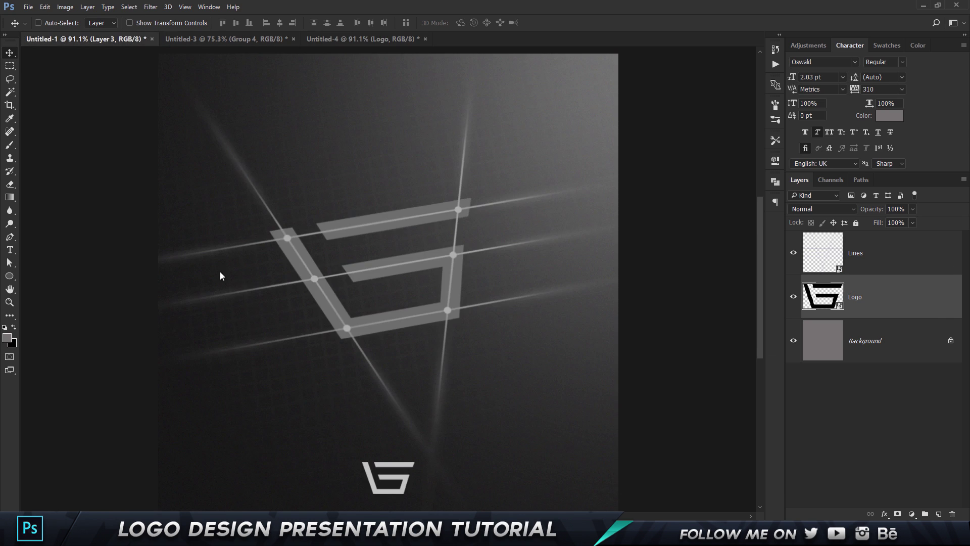
key(i)
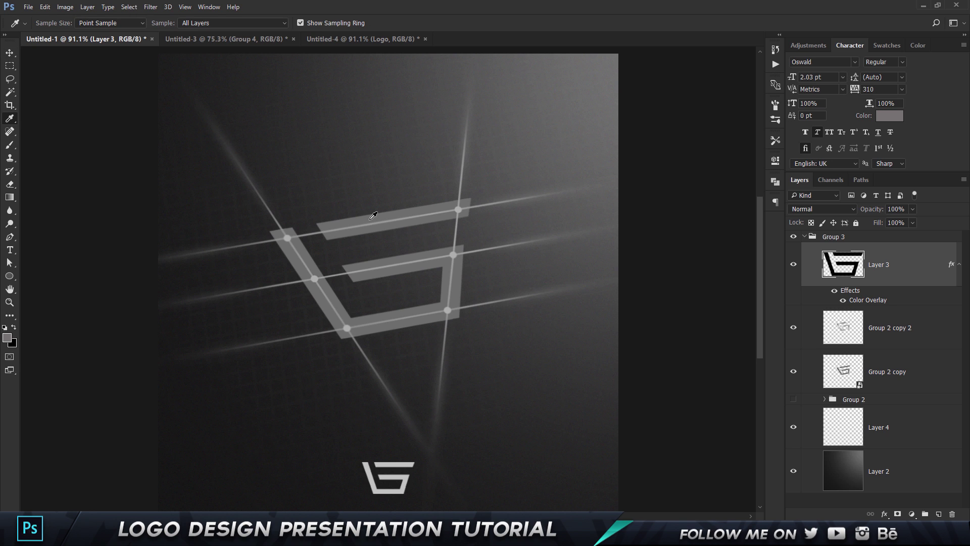
click(12, 343)
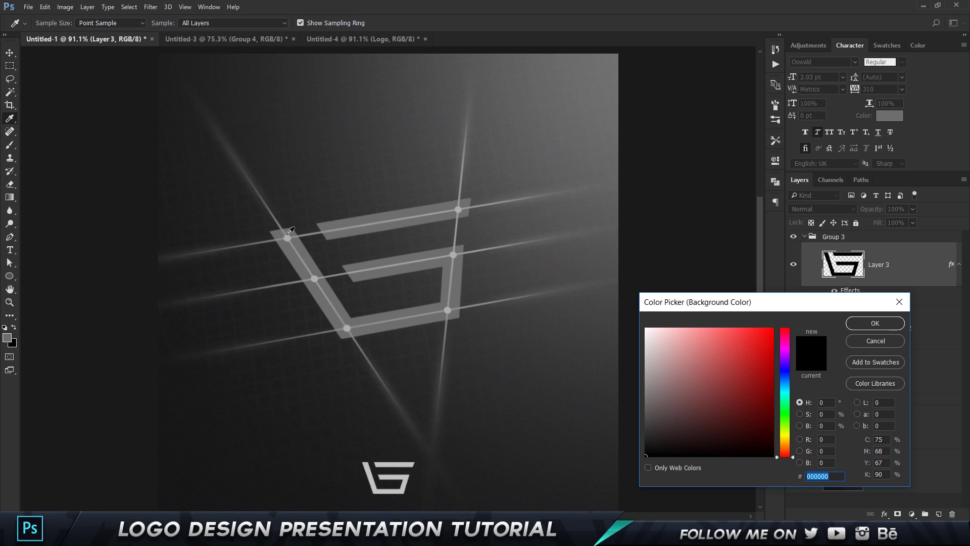
click(290, 234)
click(876, 324)
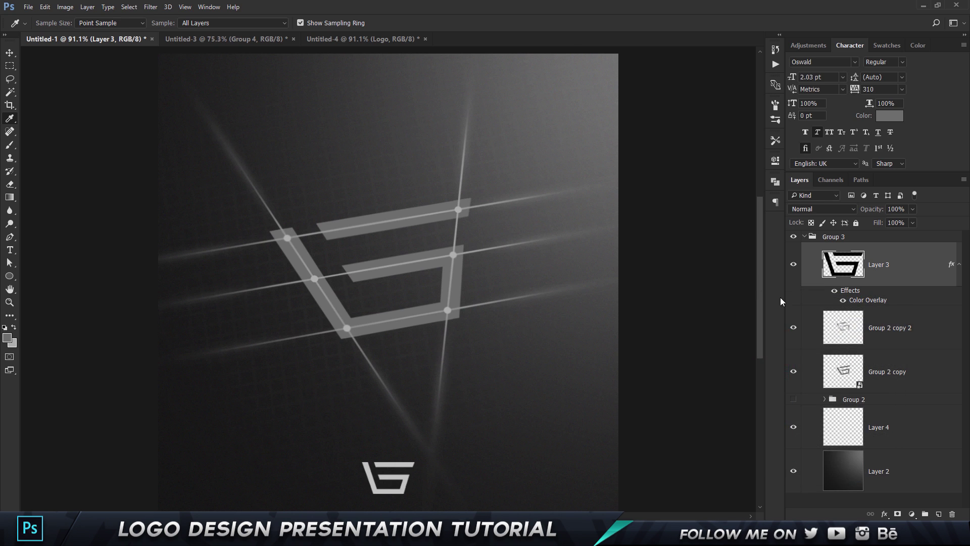
click(332, 39)
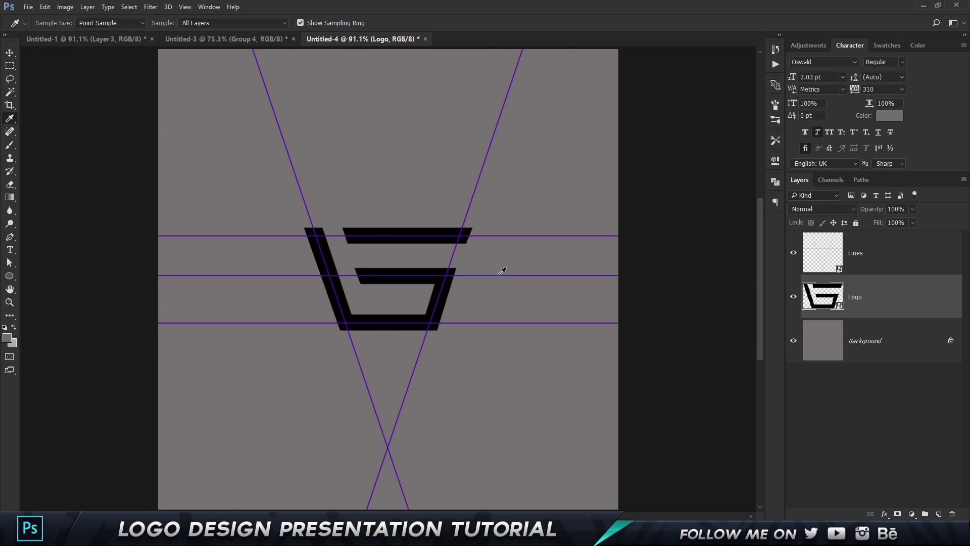
Apply a Color Overlay in the foreground grey #6d6d6d to the Logo layer.
double_click(895, 294)
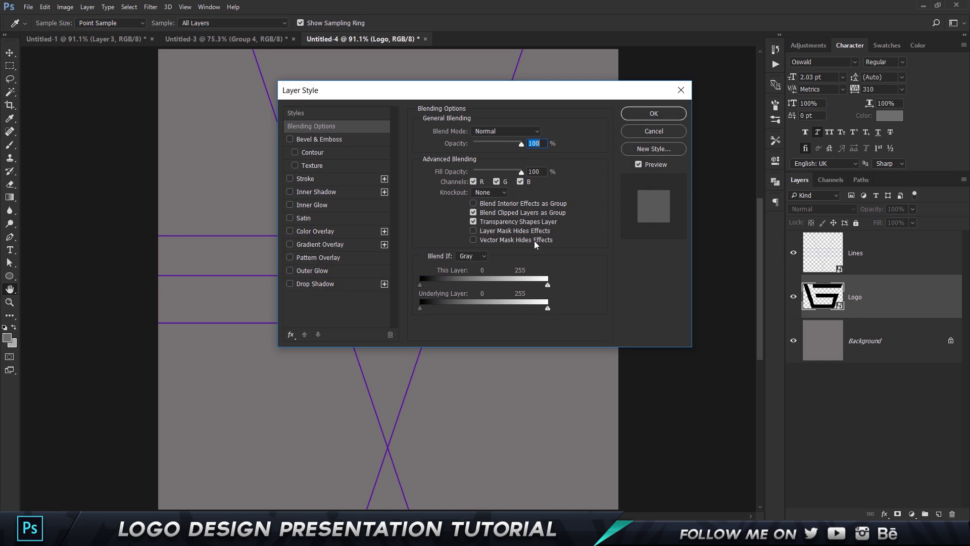
click(313, 231)
click(541, 132)
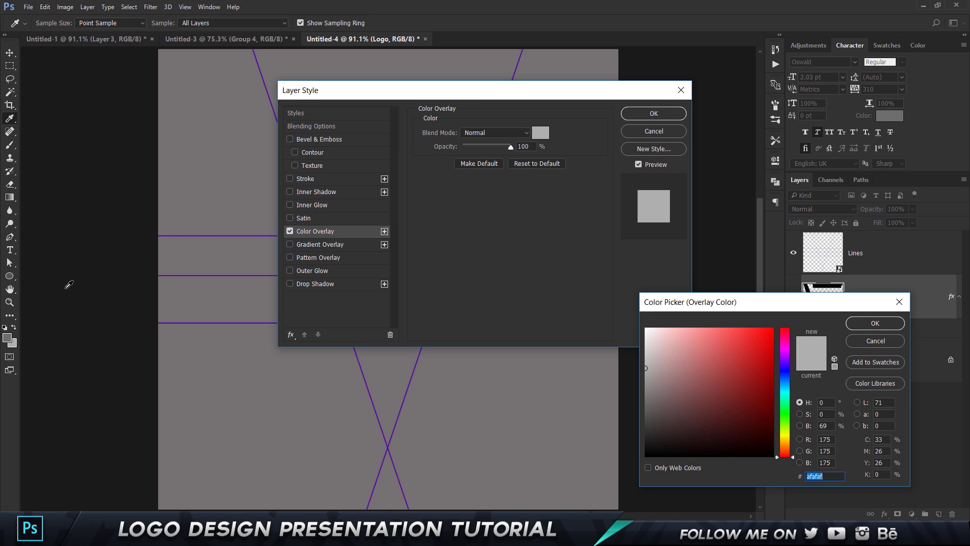
click(7, 339)
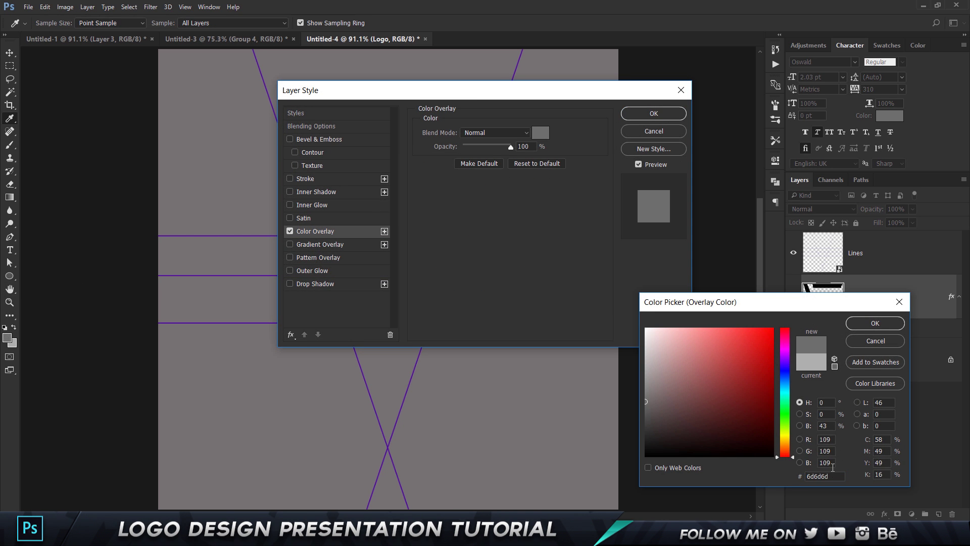
drag(798, 301, 364, 187)
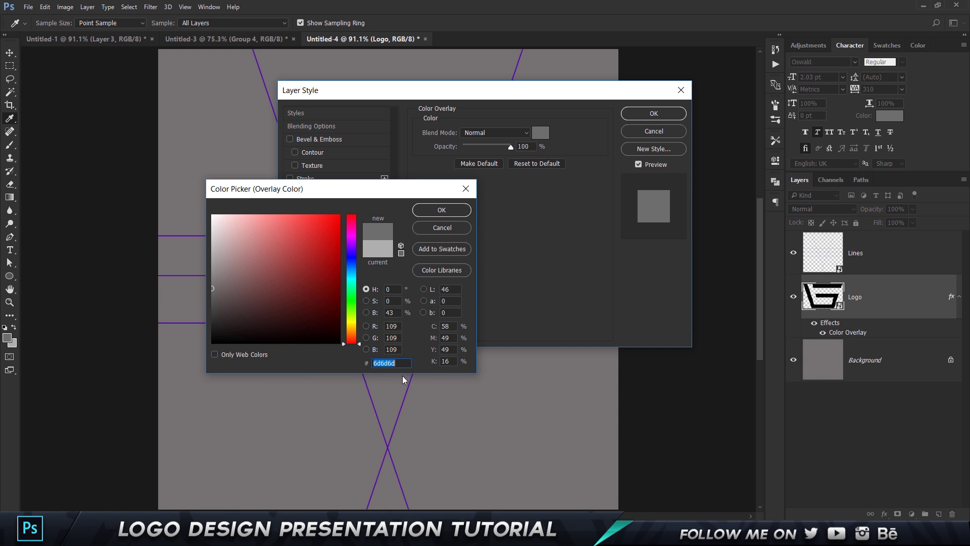
click(442, 210)
click(654, 113)
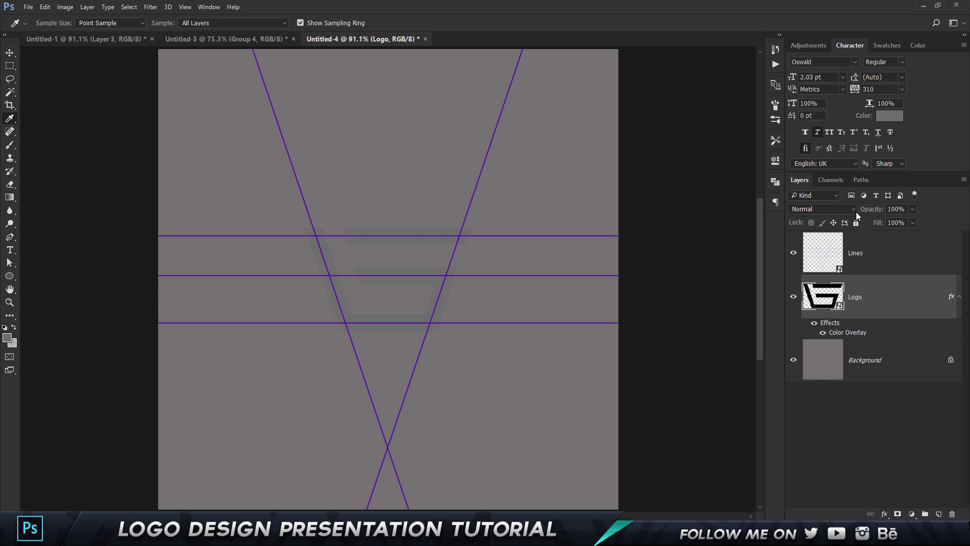
Apply a Color Overlay in the light grey background colour #afafaf to the Lines layer.
double_click(899, 247)
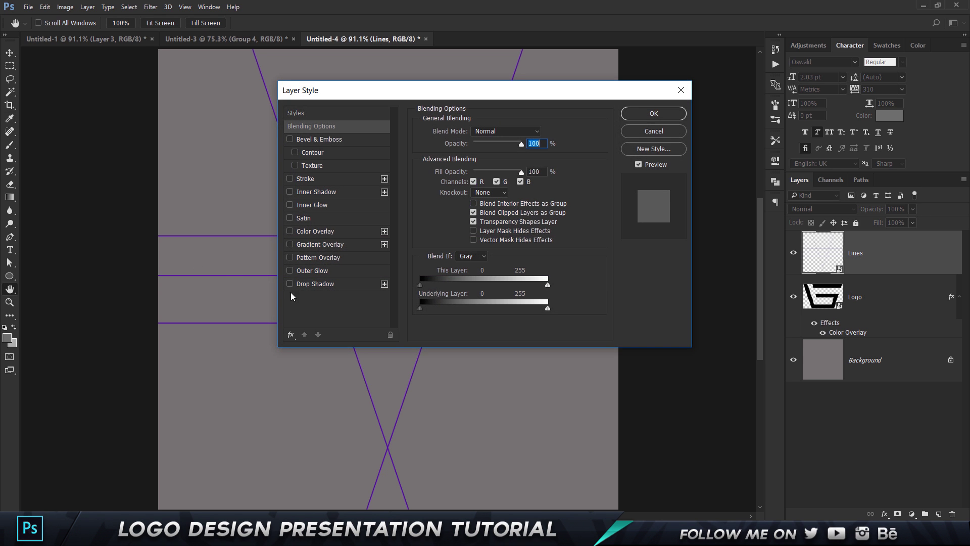
click(310, 234)
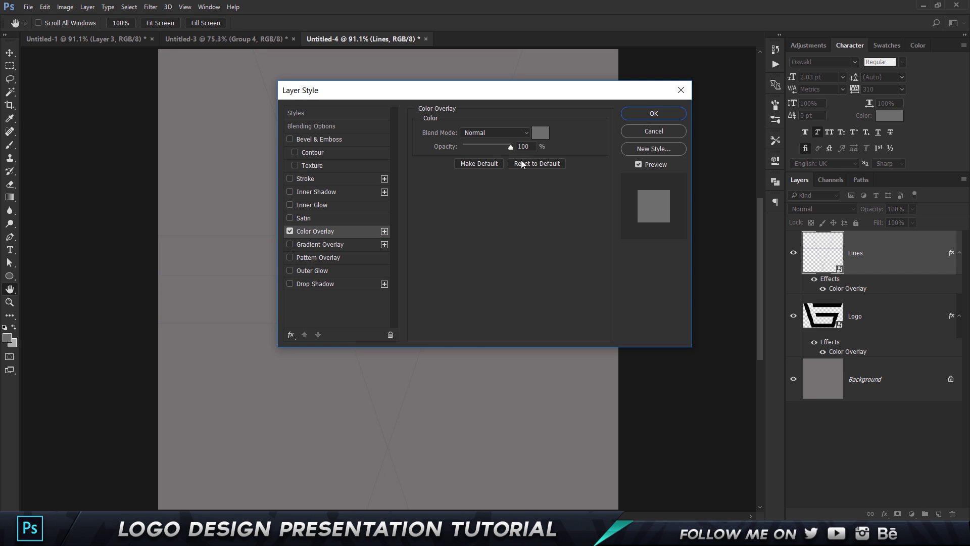
click(541, 132)
click(18, 343)
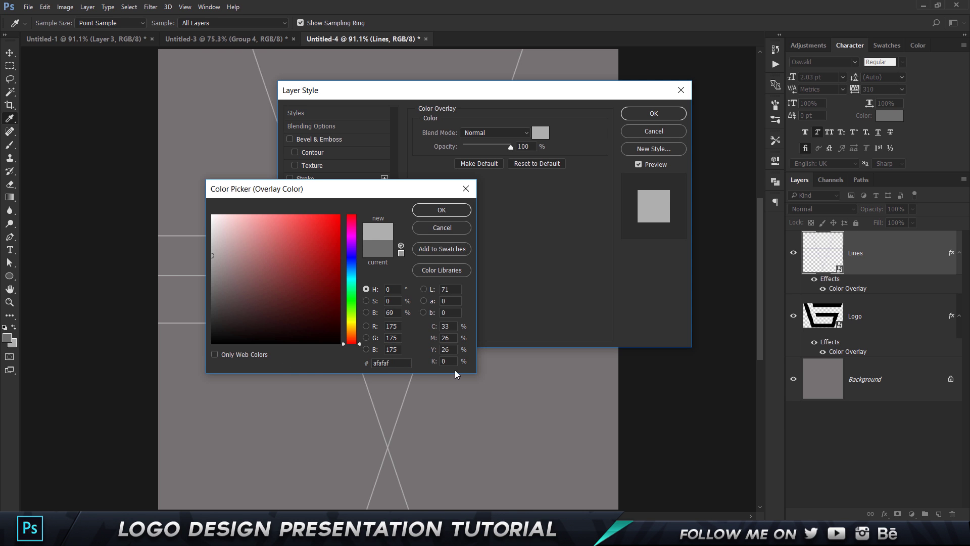
drag(392, 367, 300, 367)
click(447, 216)
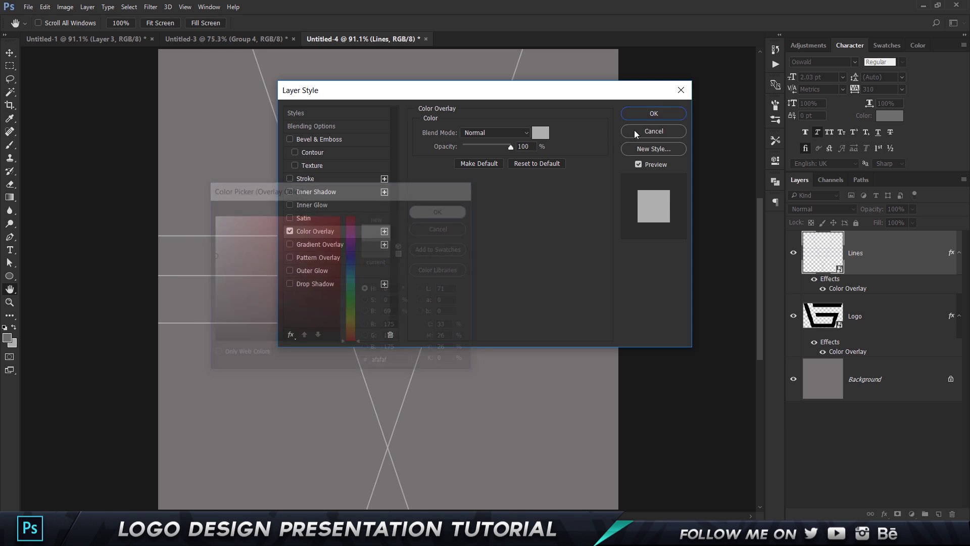
click(653, 113)
Fill the Background layer of Untitled-4 with the near-black #171a15 sampled from the dark corner of the Untitled-1 presentation.
click(883, 373)
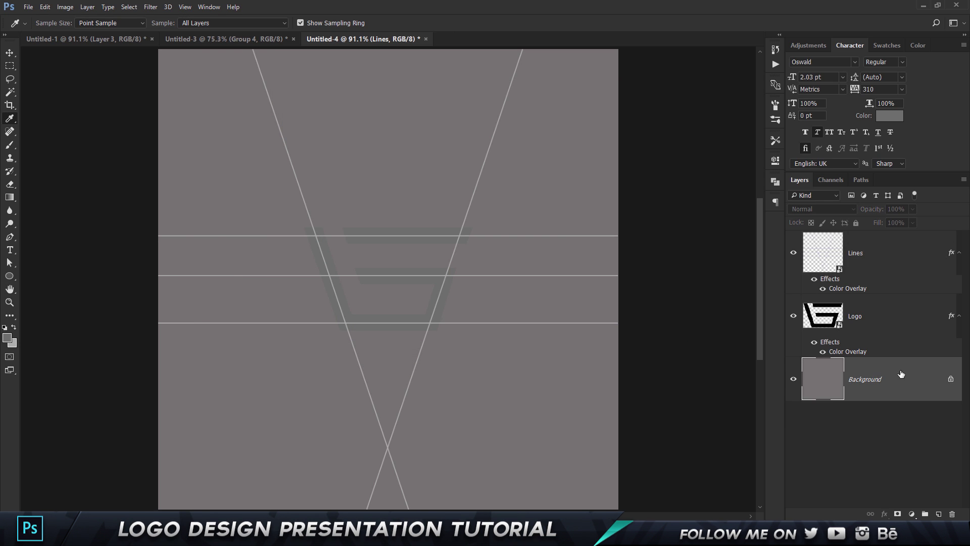
click(85, 39)
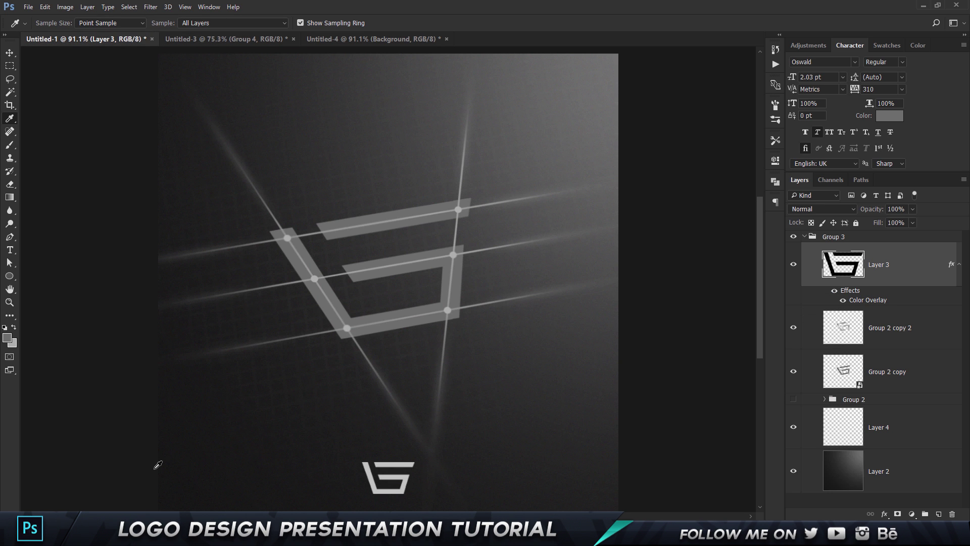
click(164, 505)
click(335, 39)
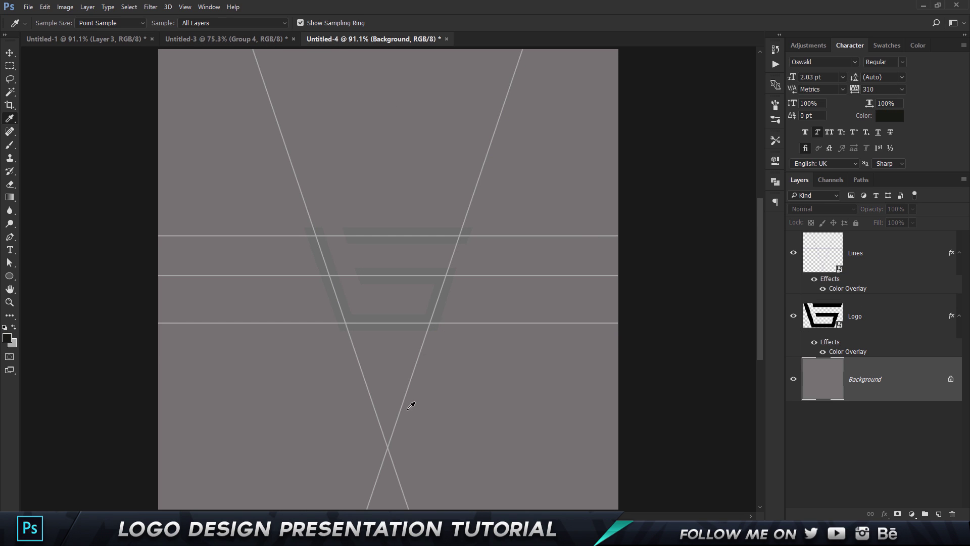
key(alt+BackSpace)
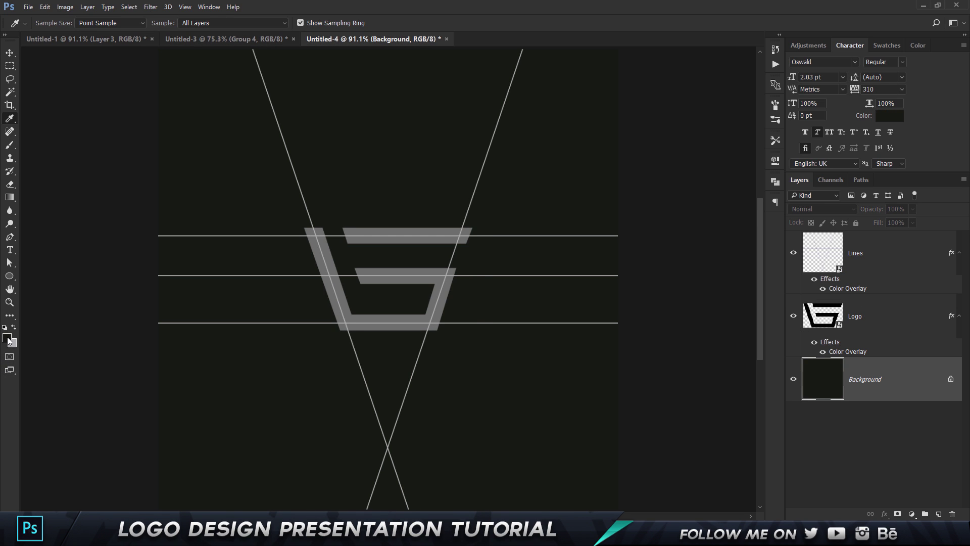
click(7, 339)
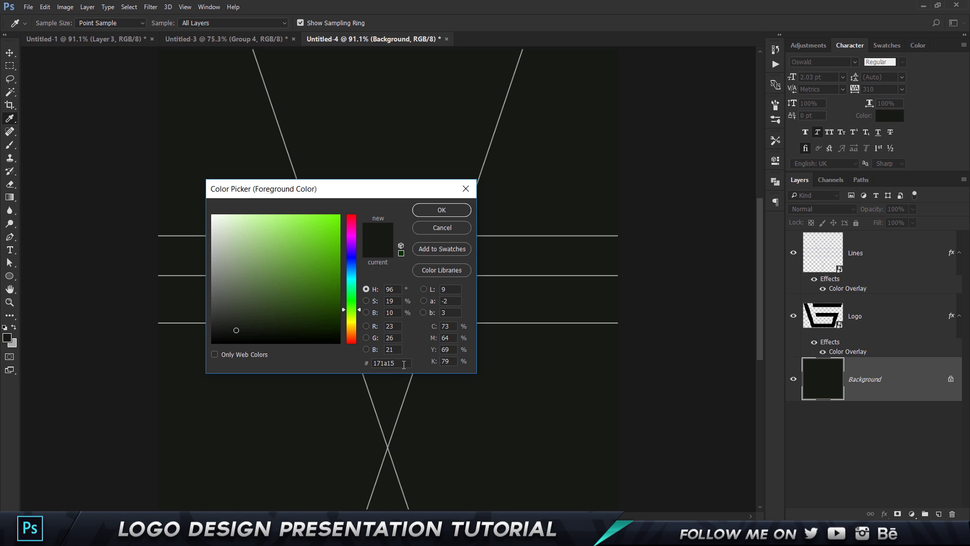
click(438, 212)
key(v)
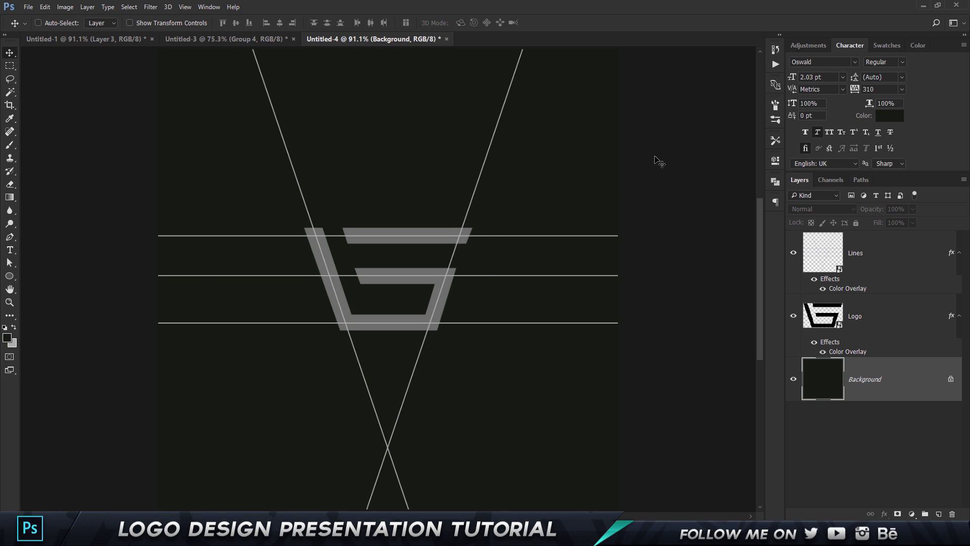
Draw a circle about 18 px wide beside the logo and fill it with the light grey sampled from the construction lines.
scroll(375, 214, up, 5)
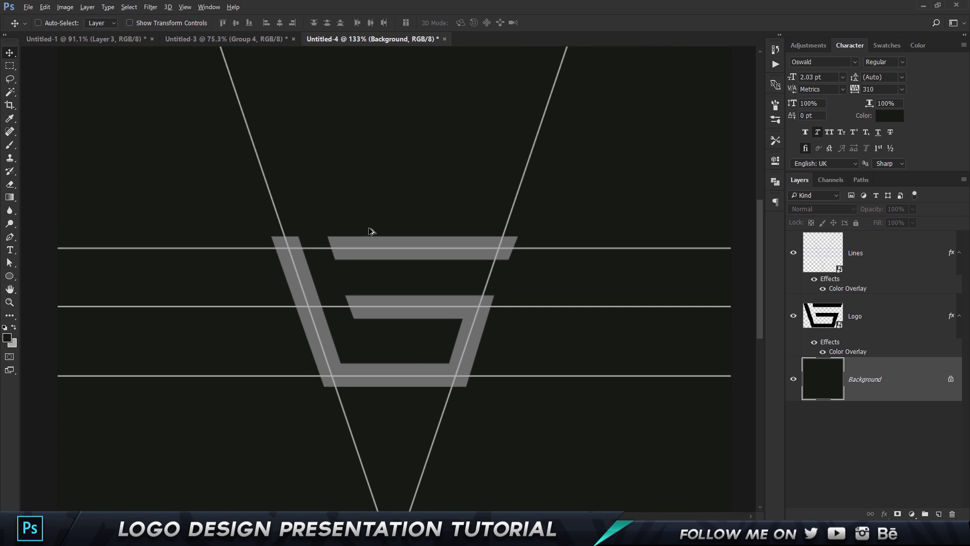
scroll(371, 233, up, 2)
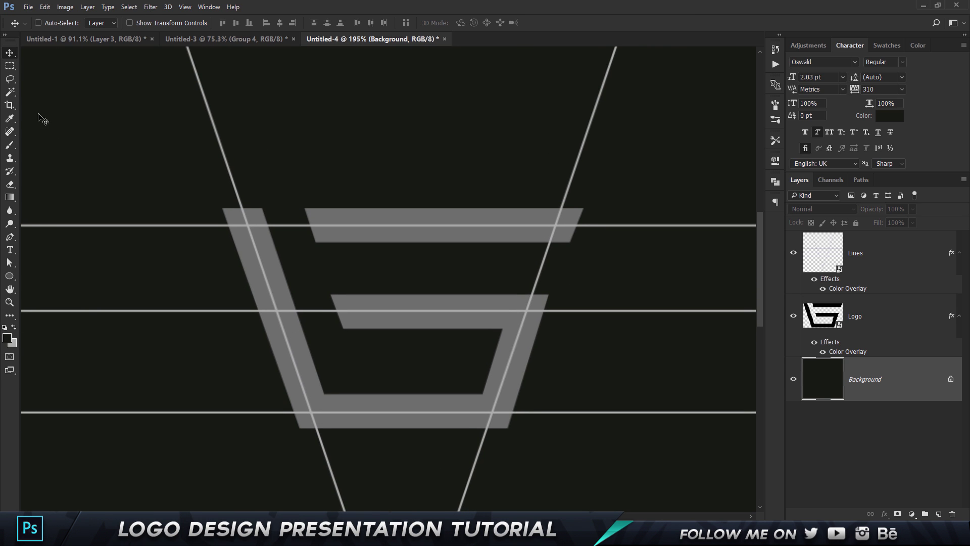
click(9, 275)
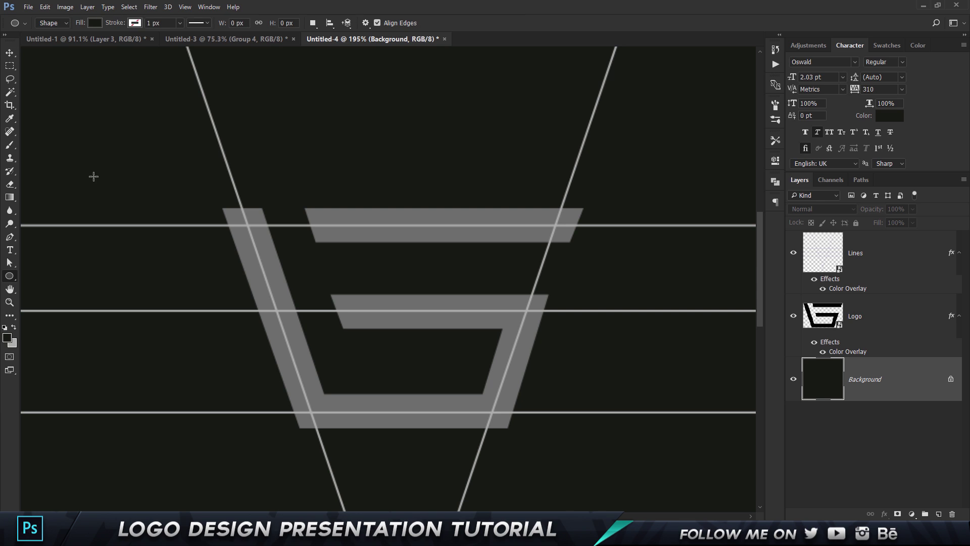
drag(96, 175, 114, 194)
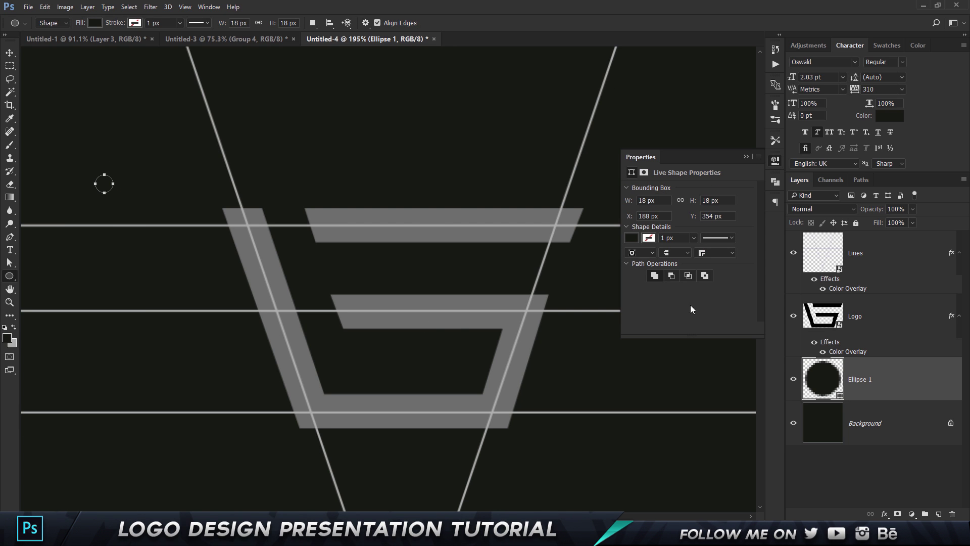
click(631, 238)
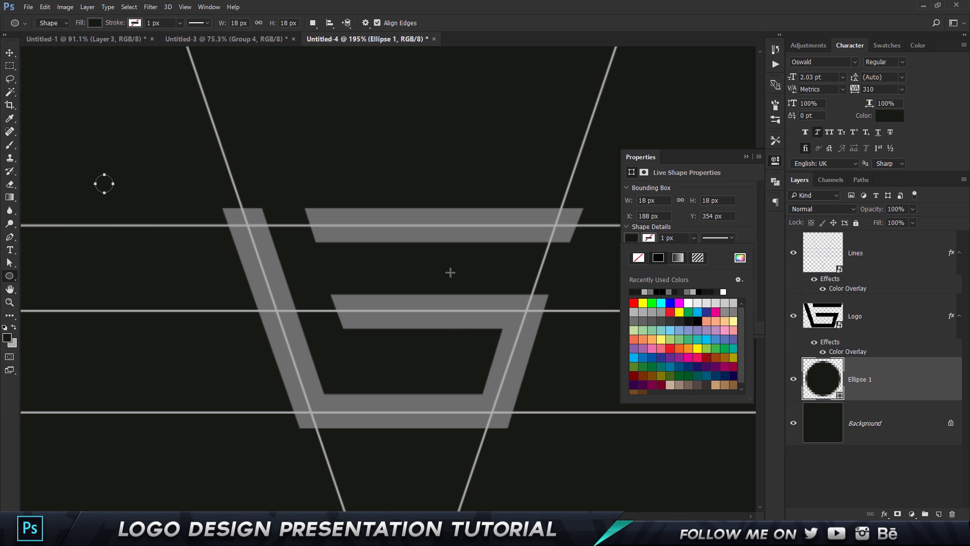
click(739, 258)
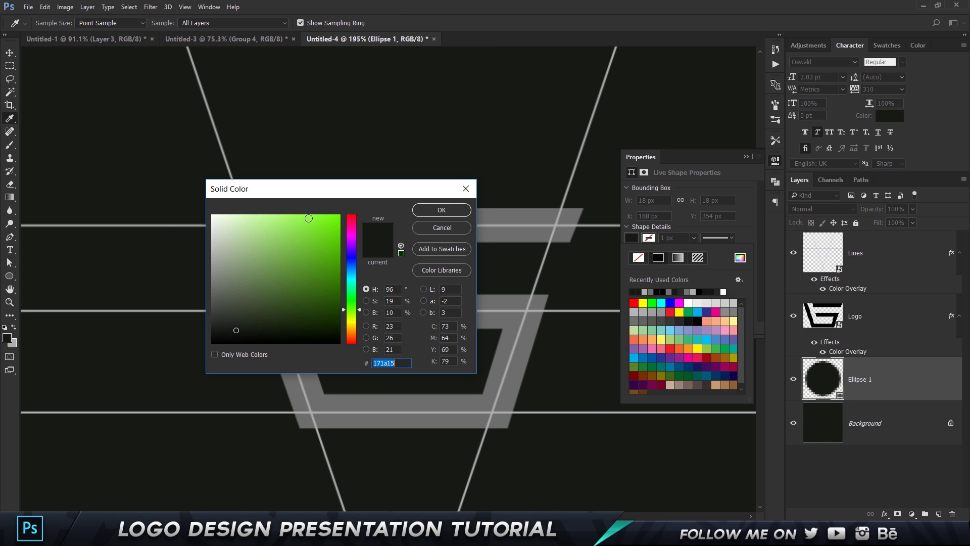
click(185, 222)
click(441, 210)
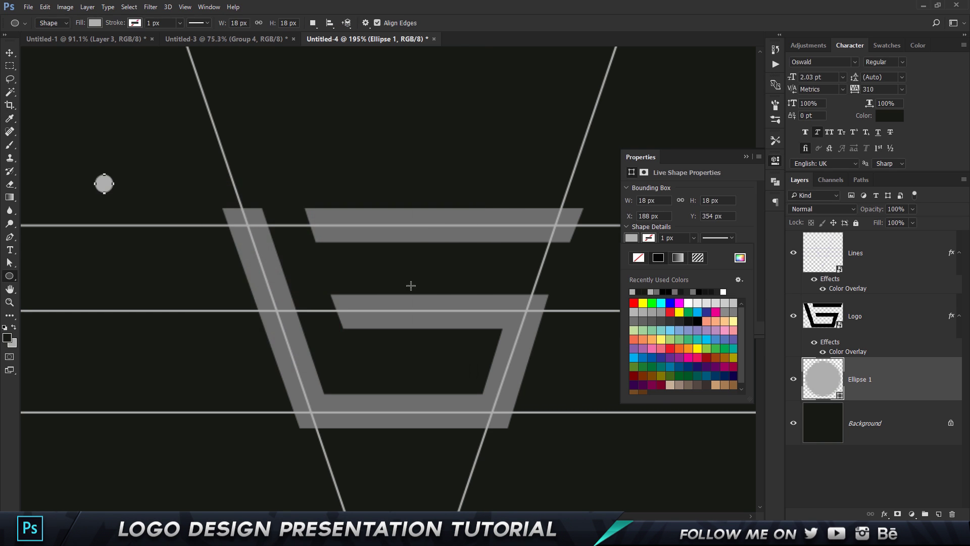
Move the circle onto the crossing of the upper horizontal line and left diagonal, and put its layer above Lines.
key(v)
drag(119, 191, 259, 234)
drag(895, 362, 862, 245)
scroll(245, 229, up, 4)
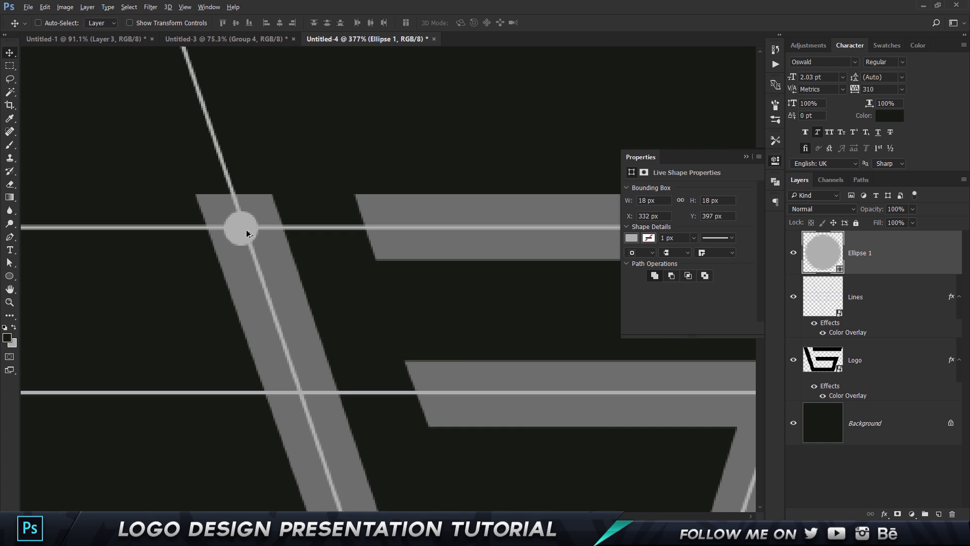
key(Right)
key(Right)
key(Right)
key(Left)
Scale the circle about its centre to 66.67%, making it 12 px wide and high.
key(ctrl+t)
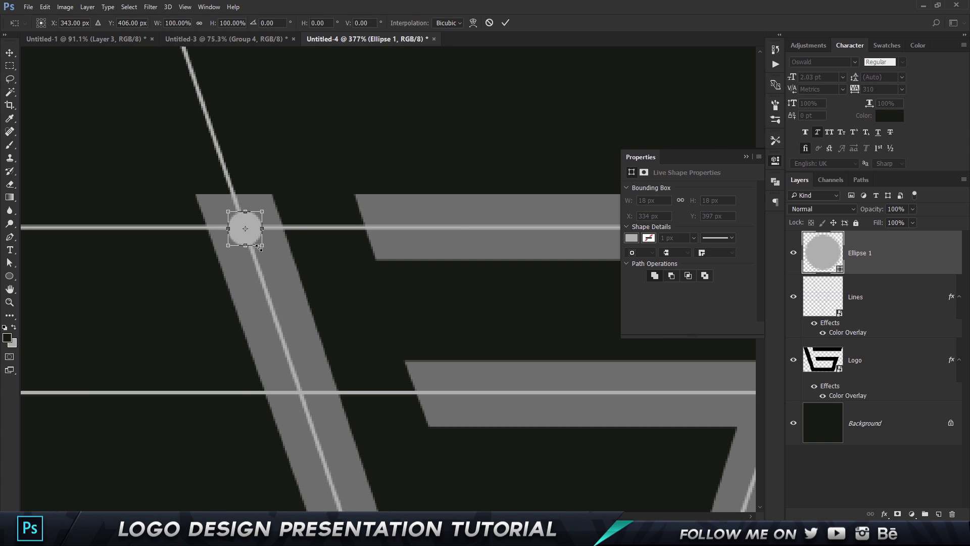
drag(259, 244, 254, 240)
key(Return)
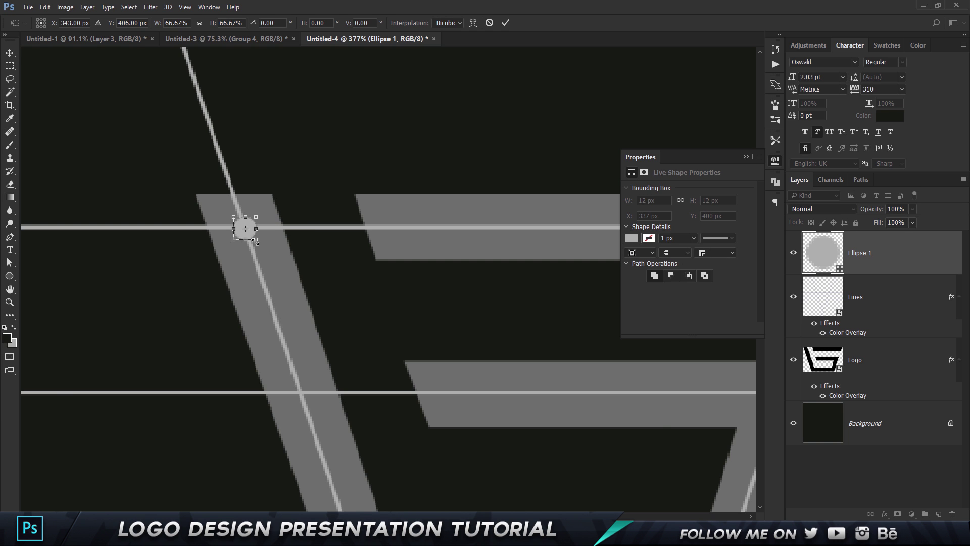
key(ctrl+0)
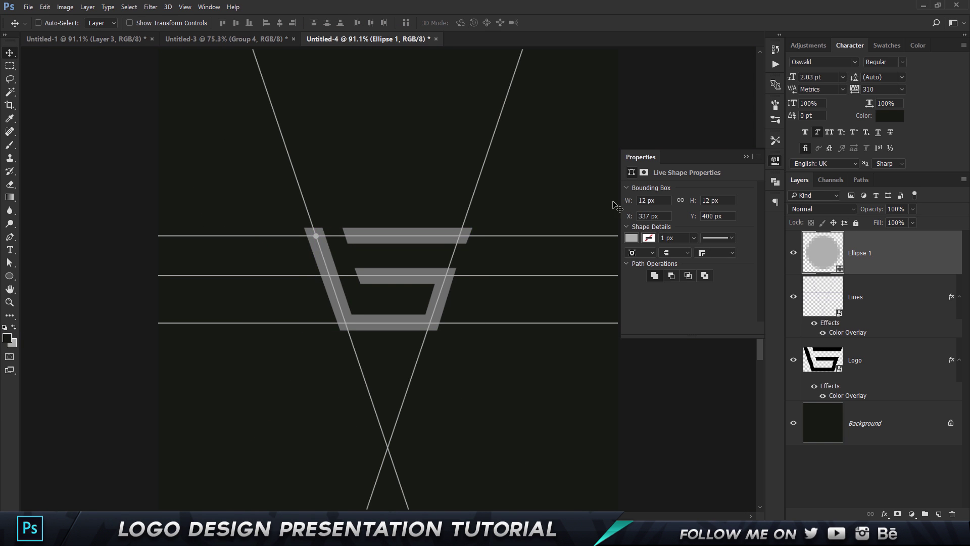
click(745, 157)
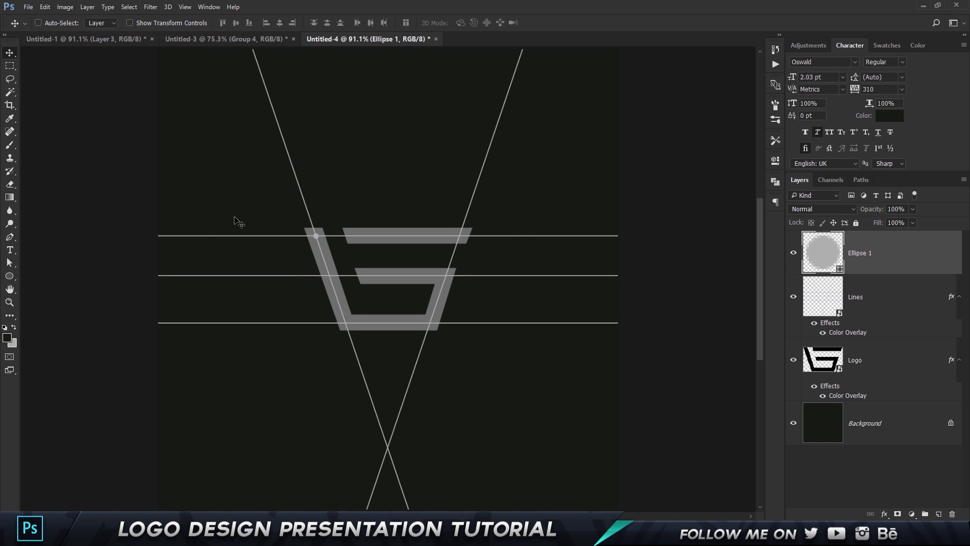
Duplicate the circle and place the copy where the upper horizontal line crosses the right diagonal.
scroll(483, 220, up, 2)
scroll(487, 202, down, 2)
scroll(494, 184, right, 3)
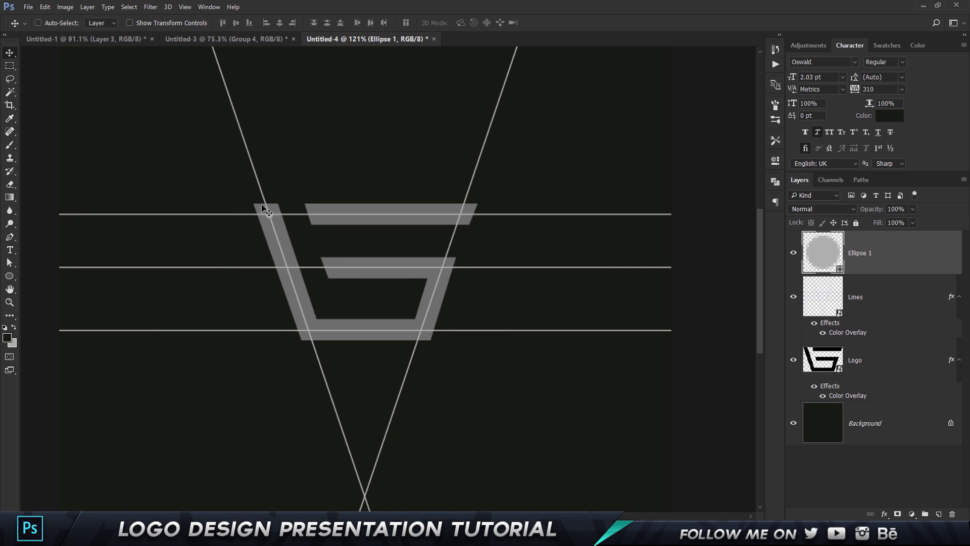
drag(320, 288, 270, 220)
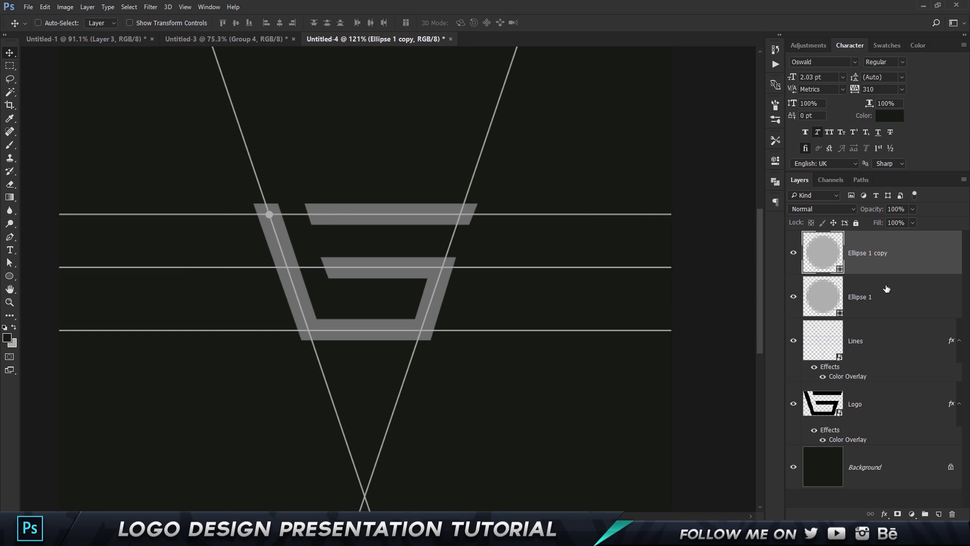
drag(278, 274, 456, 263)
key(j)
click(530, 263)
key(Escape)
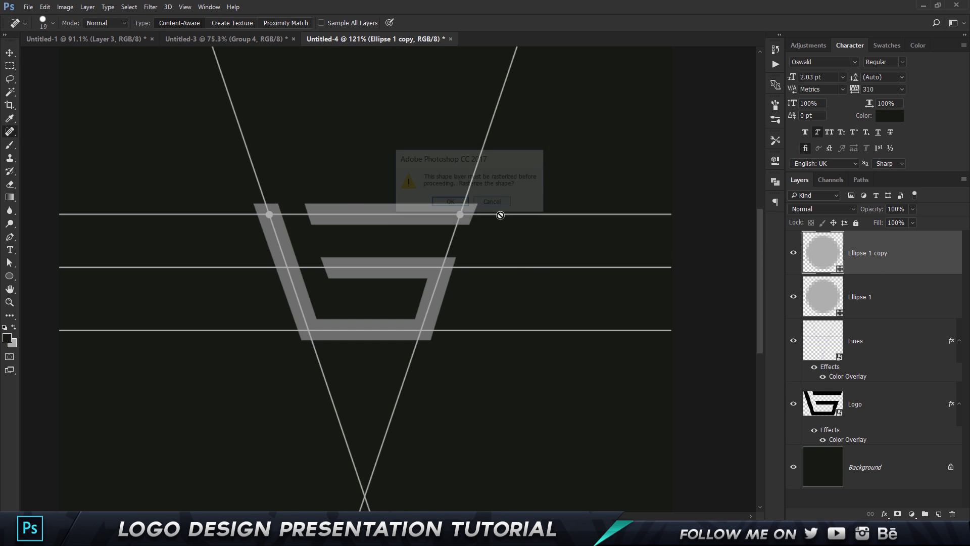
Place copies of the circle on the four remaining crossings of the middle and lower horizontal lines with the two diagonals.
key(v)
drag(509, 232, 452, 263)
scroll(433, 289, up, 5)
key(ctrl+0)
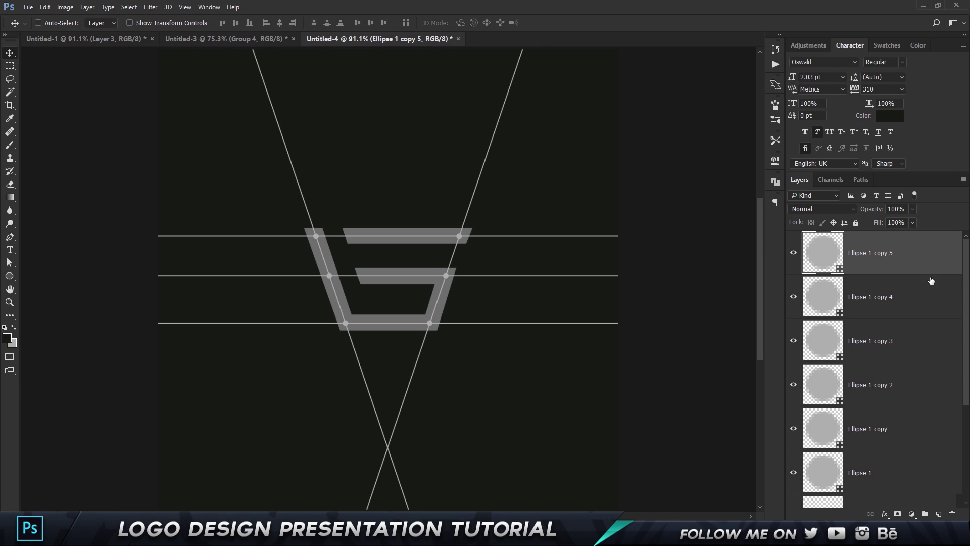
Merge all six ellipse layers into one layer and name it Circles.
scroll(885, 324, down, 3)
shift+click(917, 325)
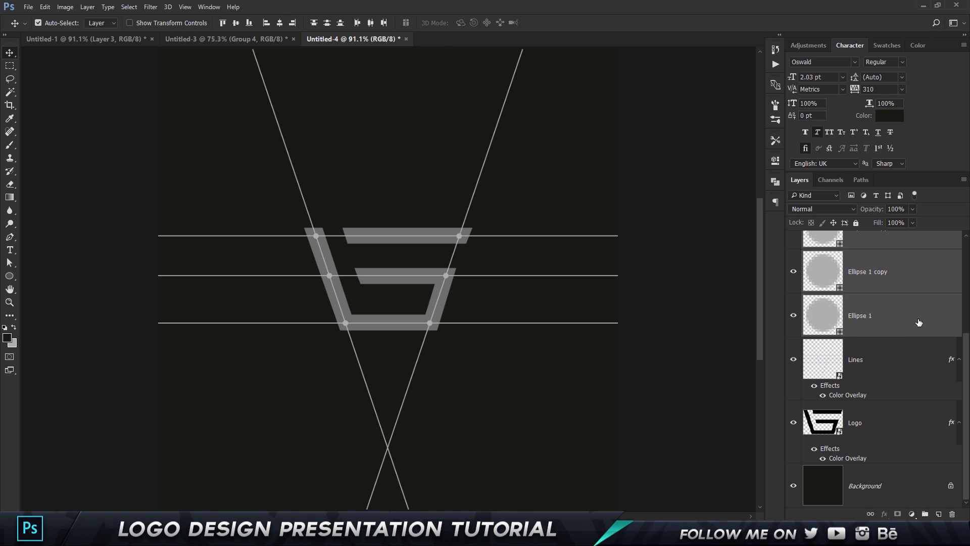
key(ctrl+e)
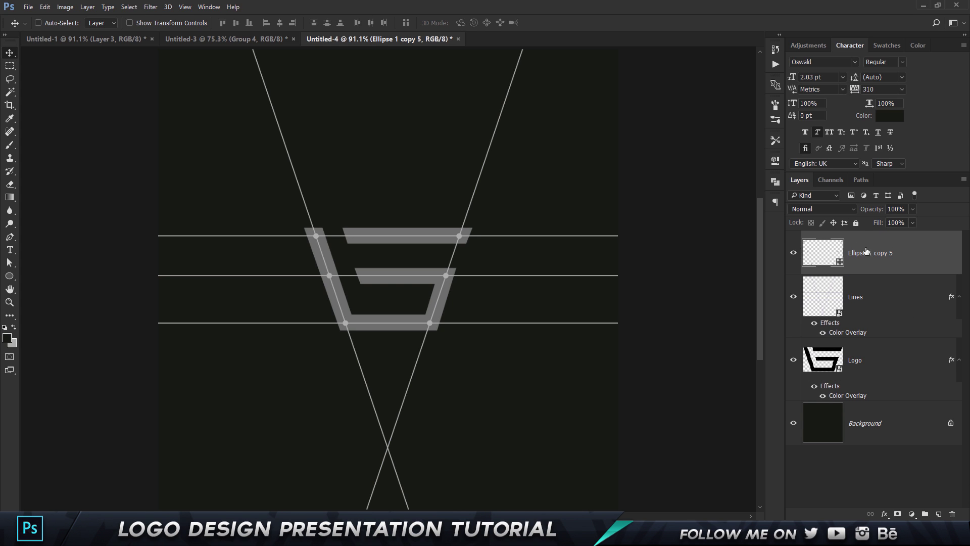
double_click(881, 254)
text(Circles)
key(Return)
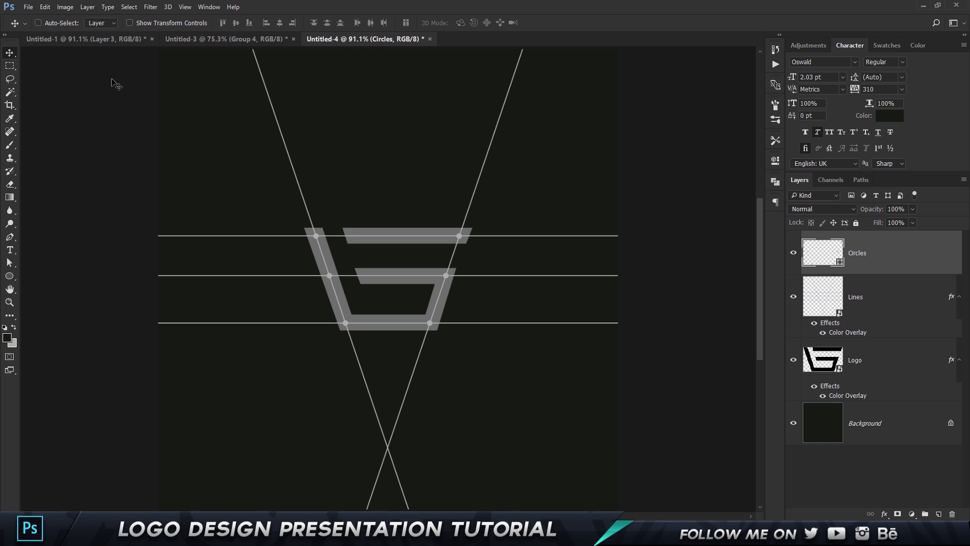
Duplicate the Lines layer, name the copy Lines Blurred and place it directly below Lines.
click(80, 39)
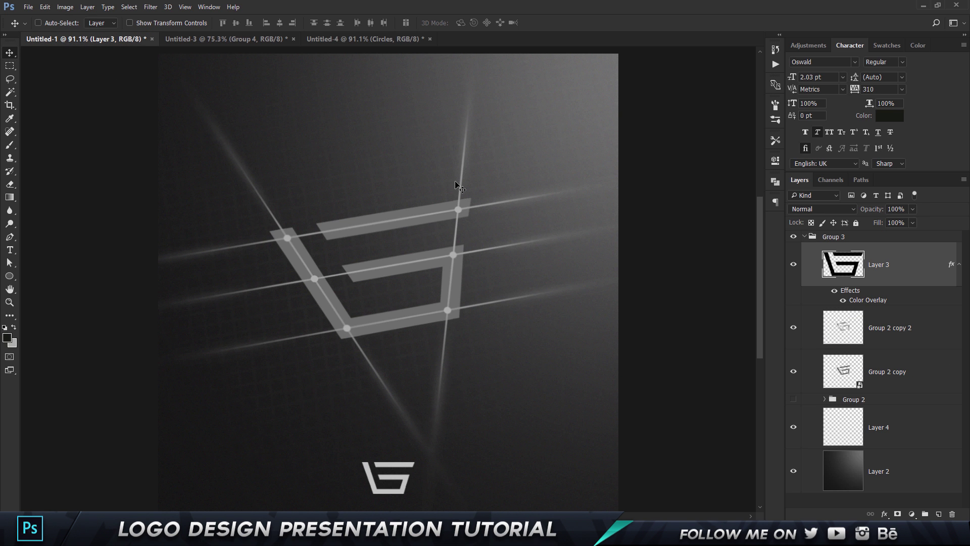
click(366, 43)
click(120, 41)
click(354, 39)
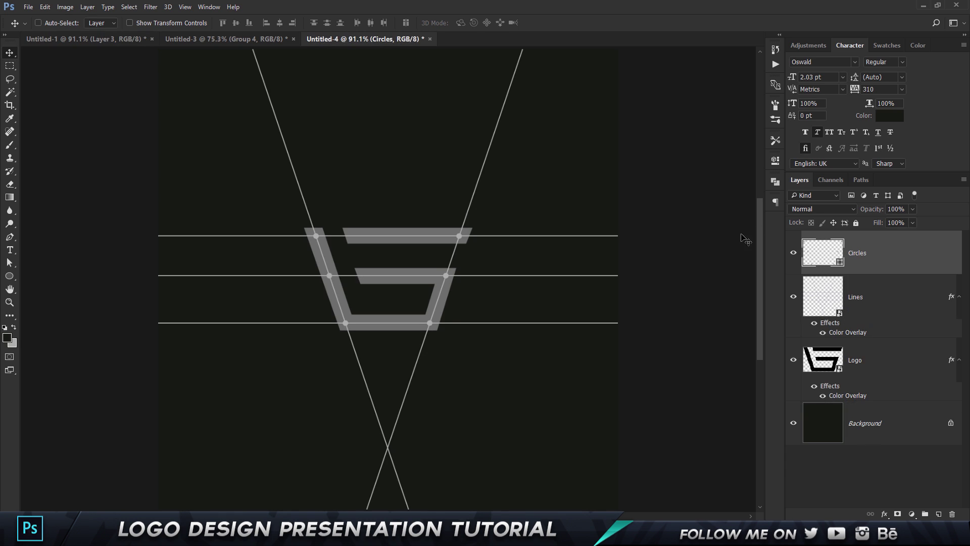
click(890, 306)
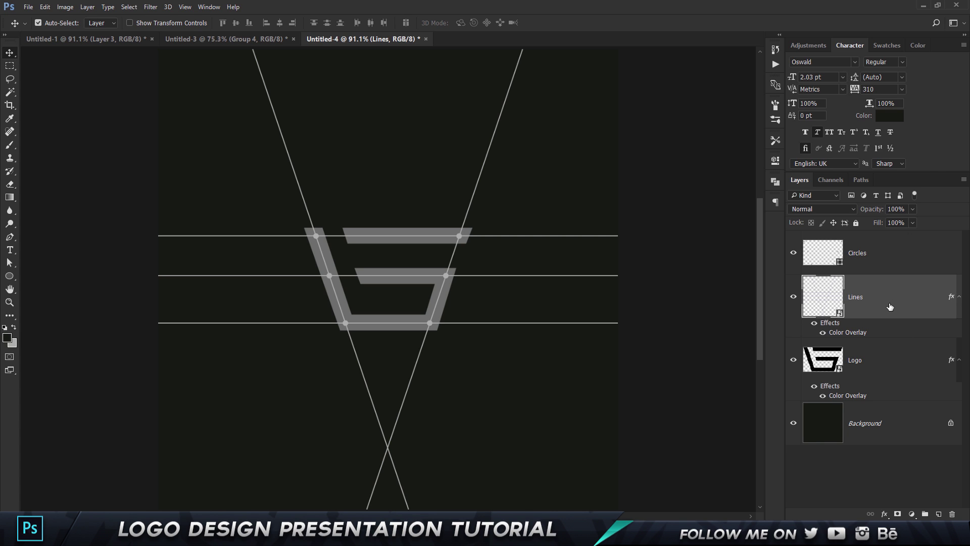
key(ctrl+j)
double_click(874, 298)
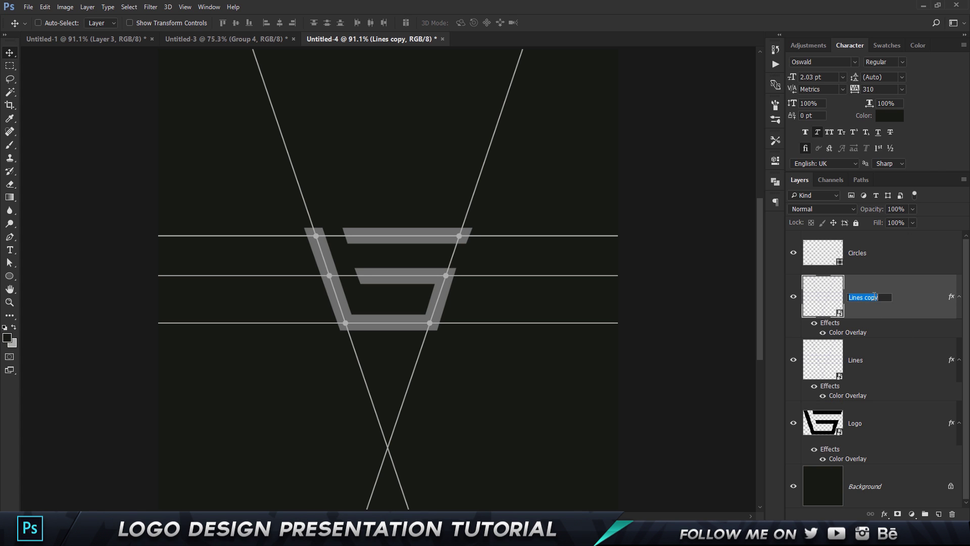
text(Lines Blurred)
key(Return)
drag(882, 303, 912, 375)
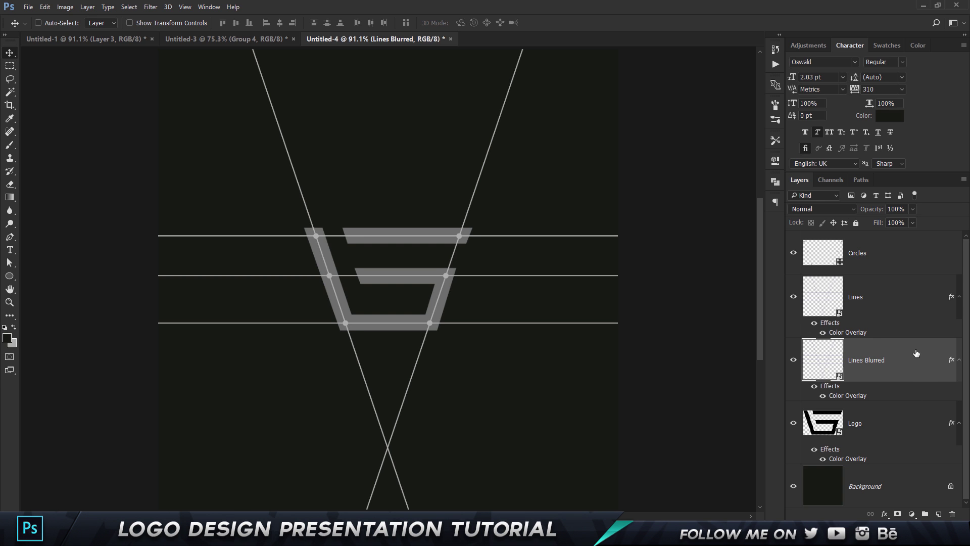
Rasterize the color overlay style of the Lines Blurred layer.
right_click(916, 353)
click(714, 295)
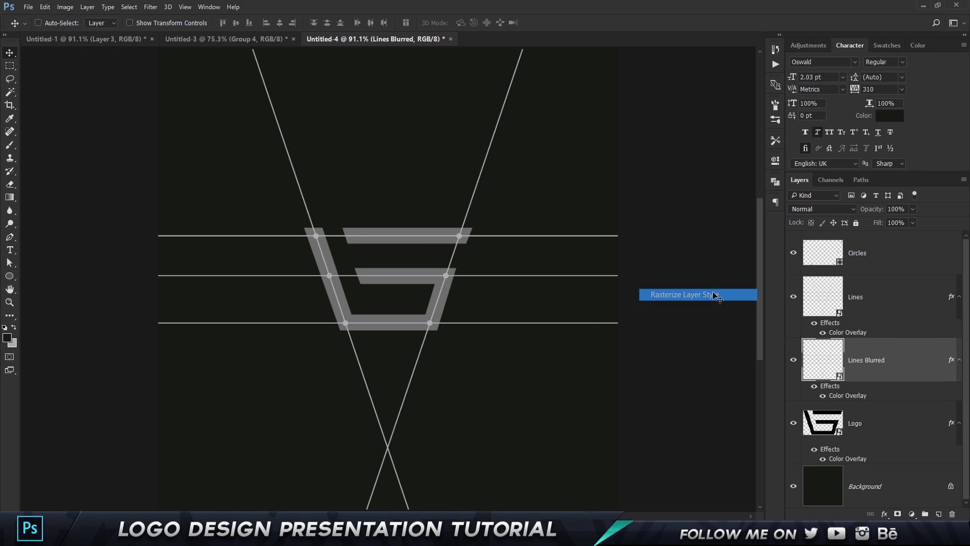
drag(435, 276, 488, 302)
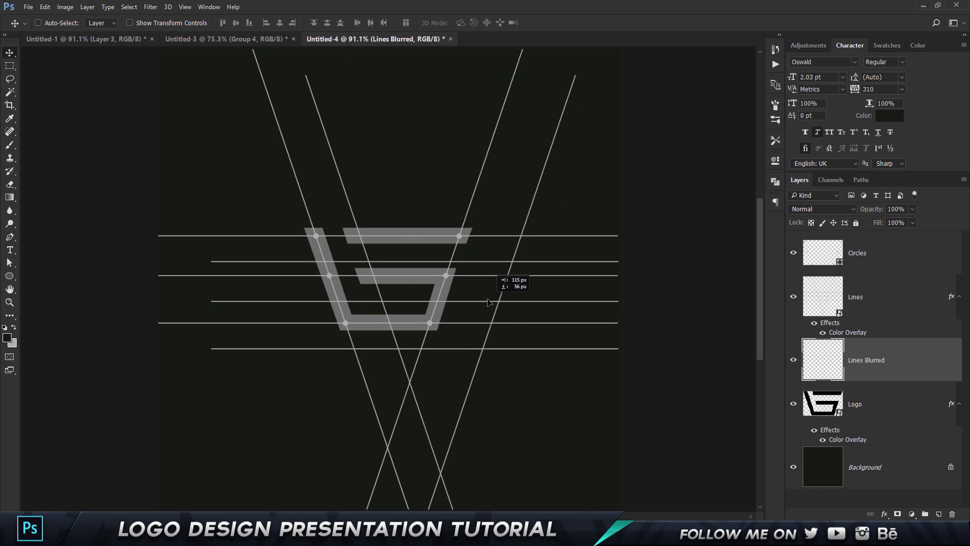
key(ctrl+z)
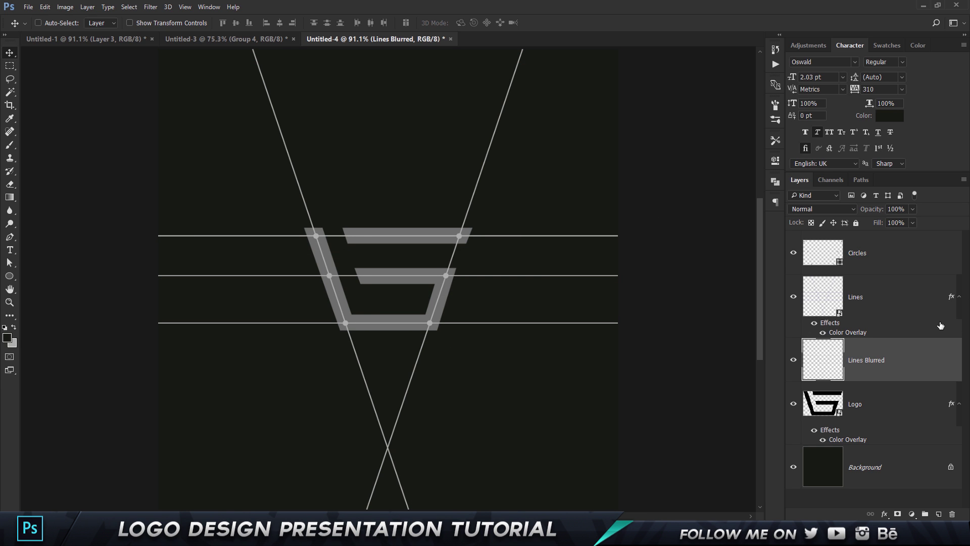
Add a Stroke effect to the Lines Blurred layer with its position set to Outside.
double_click(926, 357)
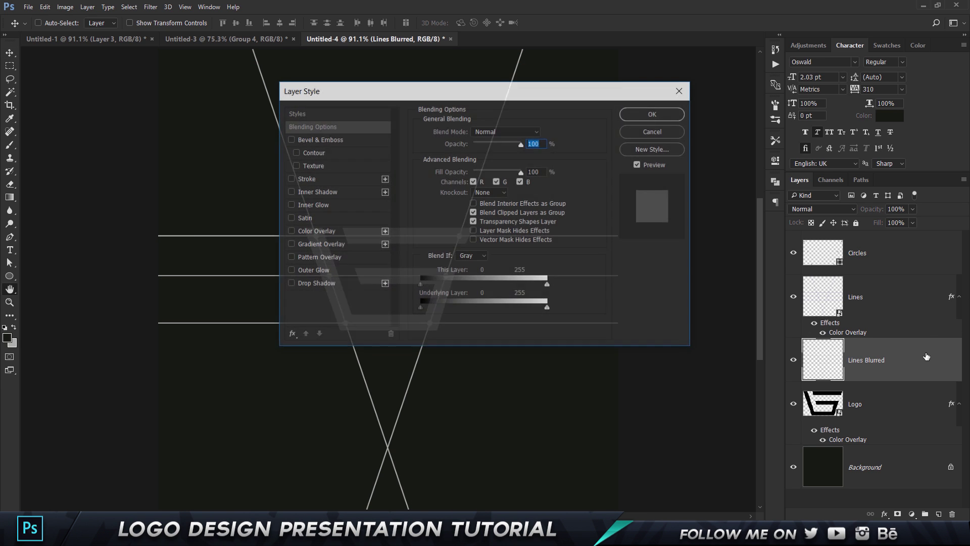
drag(443, 95, 565, 99)
click(425, 182)
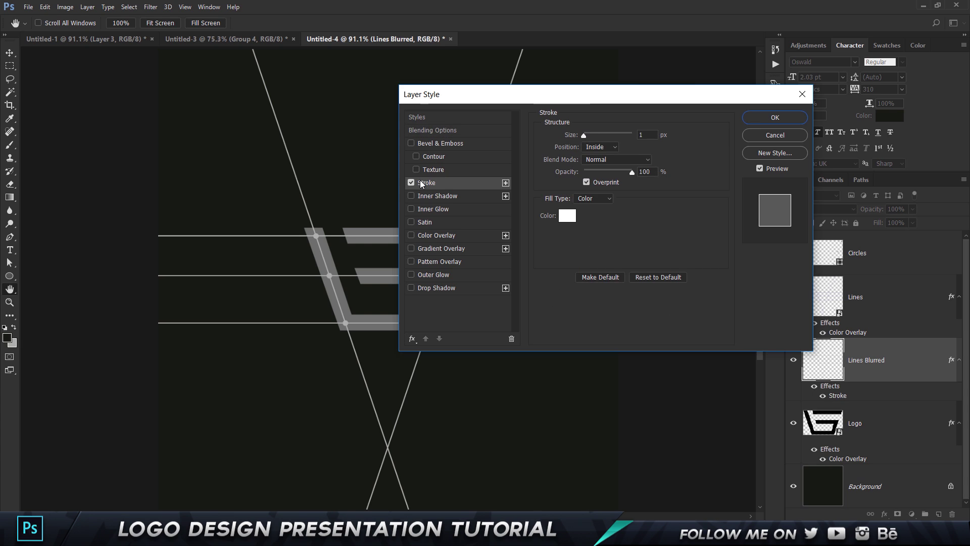
click(600, 147)
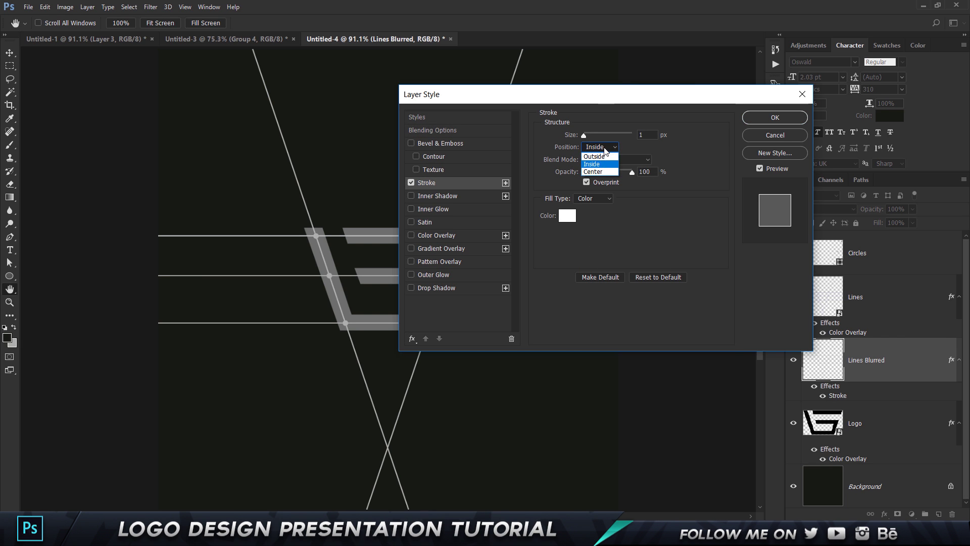
click(605, 155)
Give the stroke the light grey sampled from the upper-left node of the logo and set its size to 5 px.
click(568, 215)
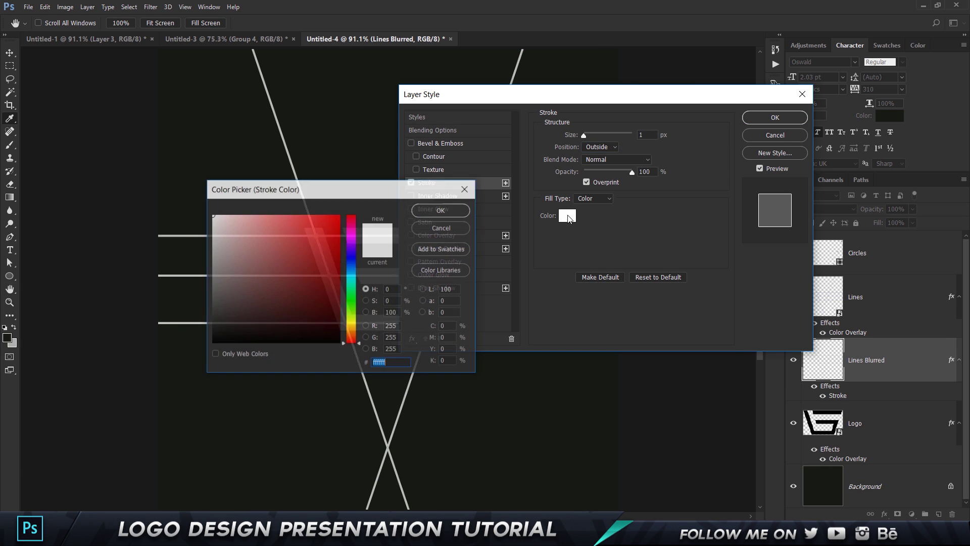
click(439, 228)
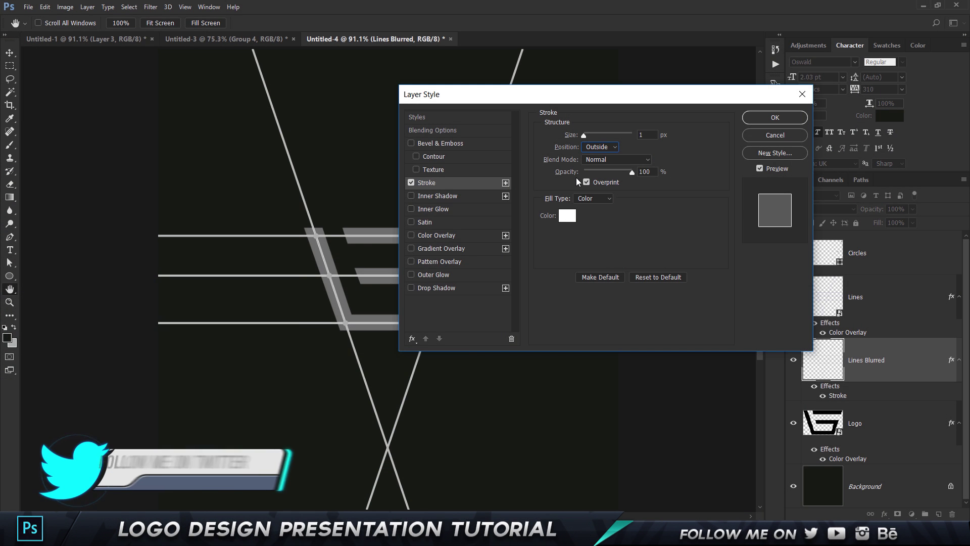
click(567, 216)
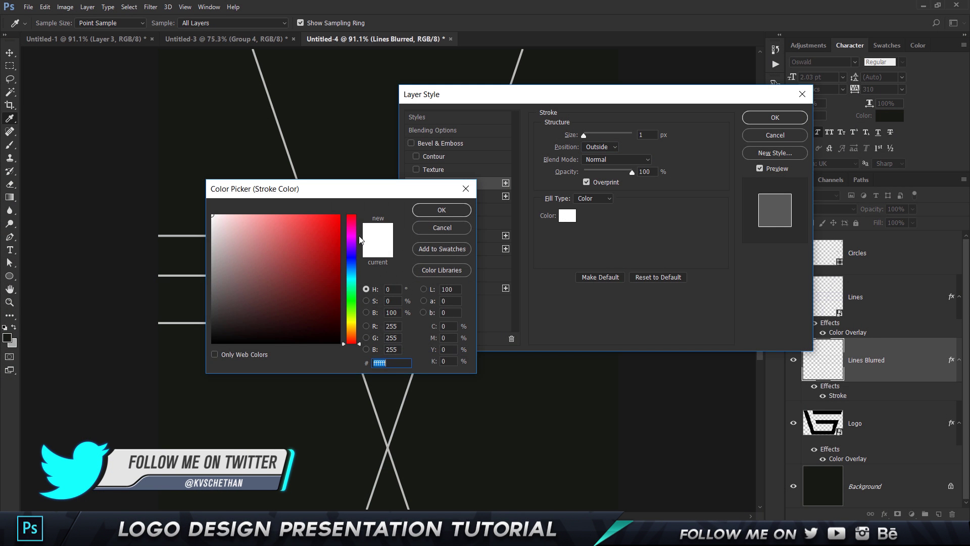
mouse_move(376, 192)
mouse_down()
mouse_move(560, 218)
mouse_move(654, 204)
mouse_up()
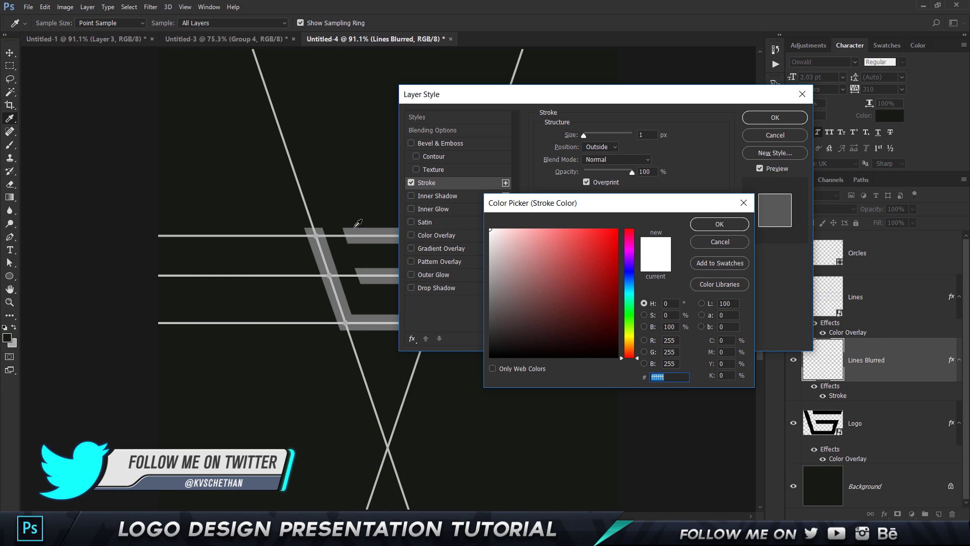
click(320, 233)
click(711, 224)
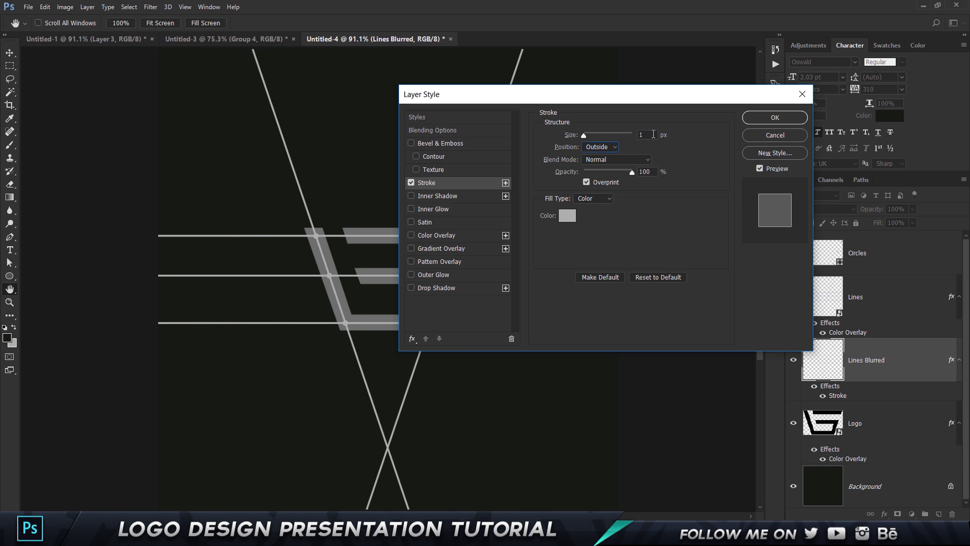
text(5)
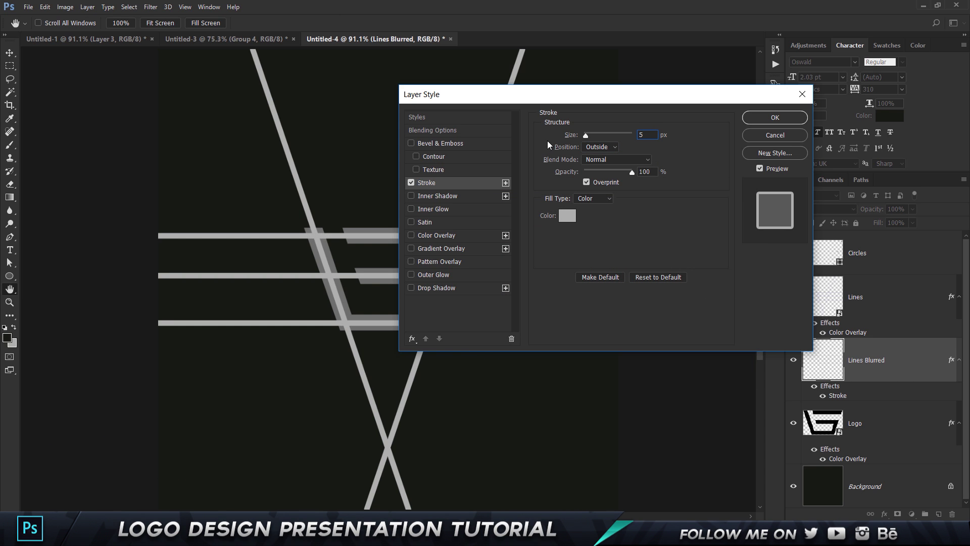
click(775, 117)
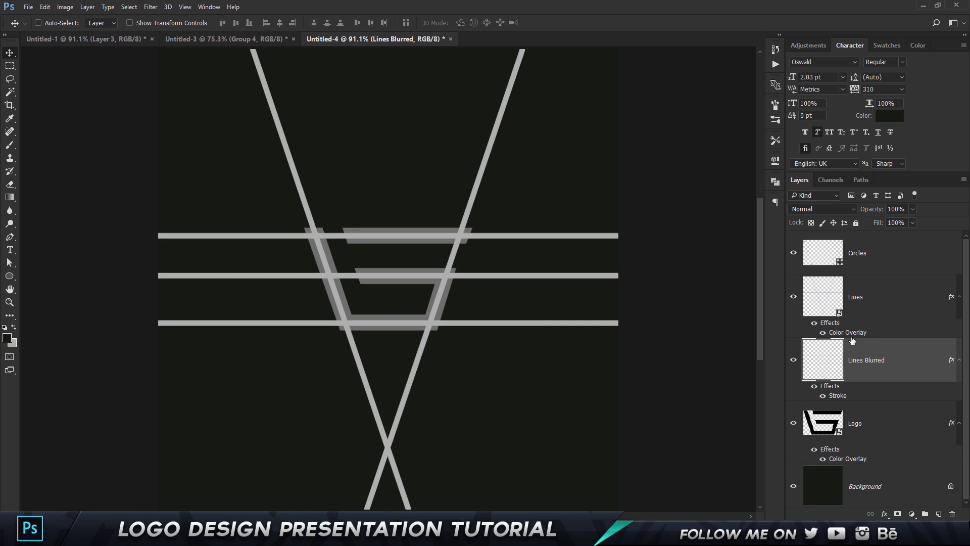
Rasterize the stroke style into the Lines Blurred layer.
right_click(912, 365)
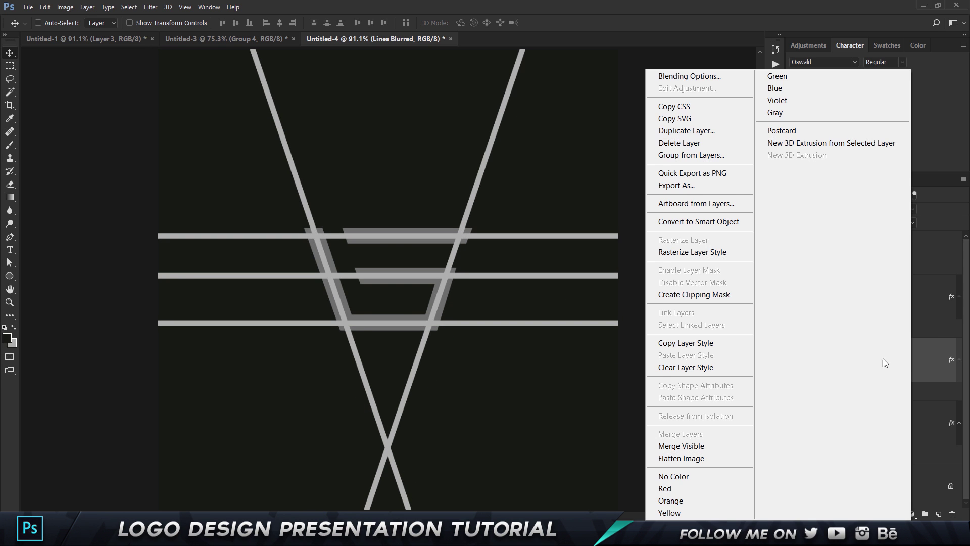
click(704, 250)
drag(425, 256, 457, 300)
key(ctrl)
key(ctrl+z)
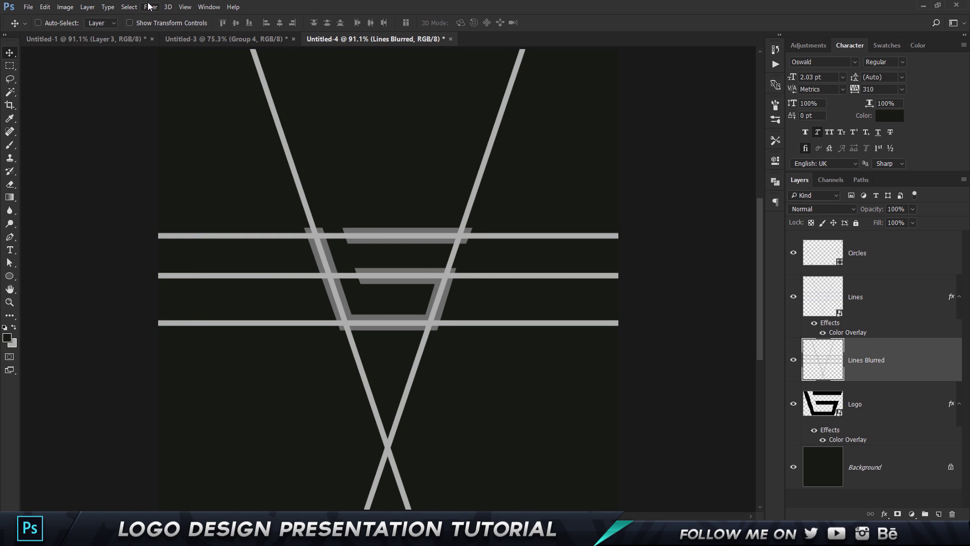
Apply a Gaussian Blur with a radius of 10 pixels to the Lines Blurred layer.
click(150, 7)
mouse_move(176, 147)
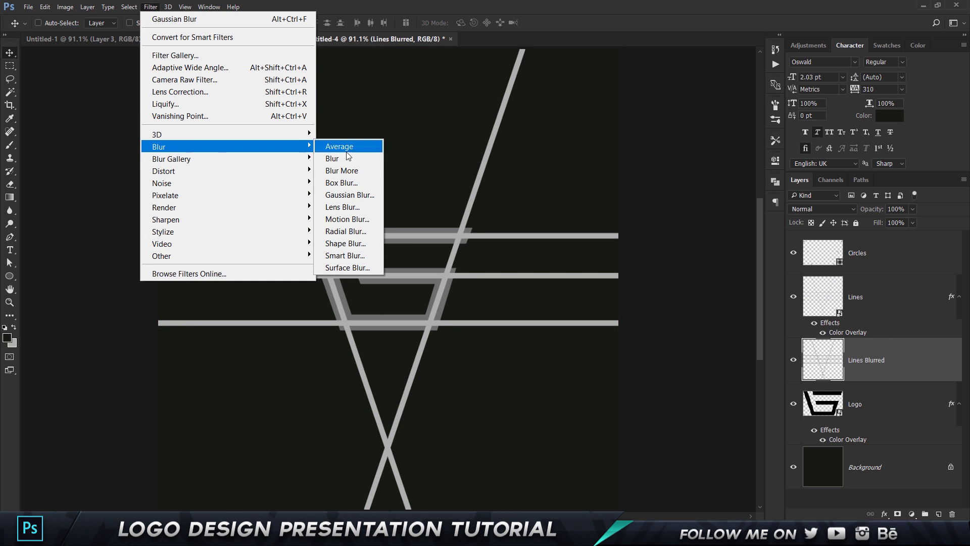
click(354, 193)
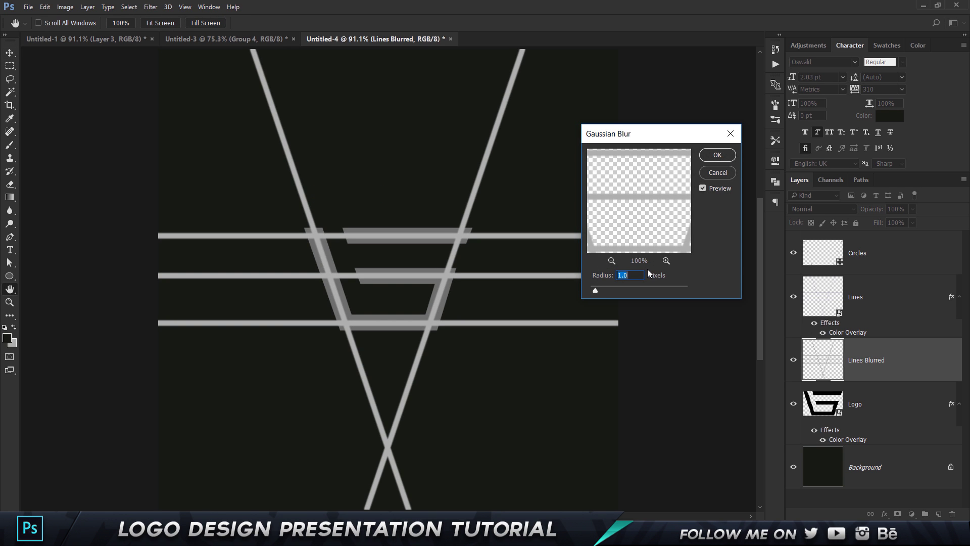
text(20)
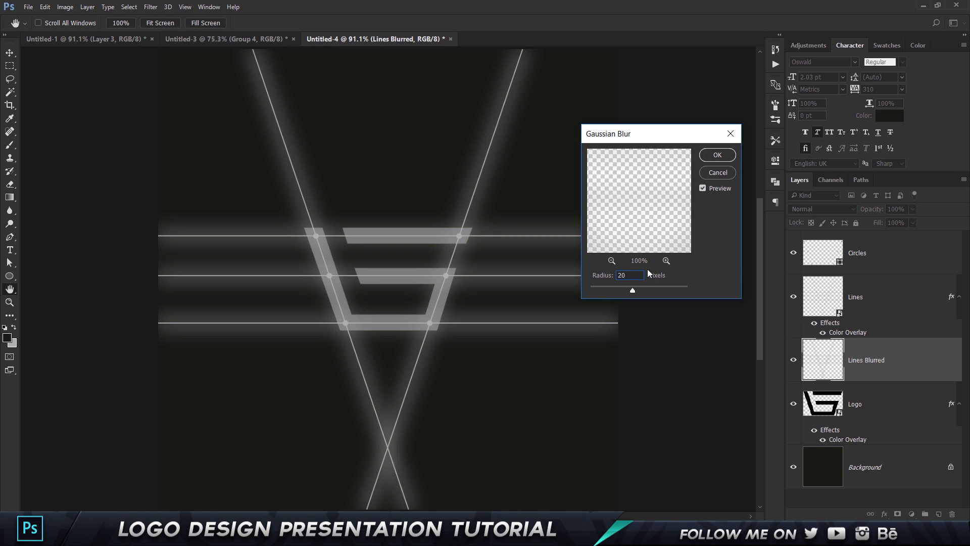
key(BackSpace)
key(BackSpace)
text(10)
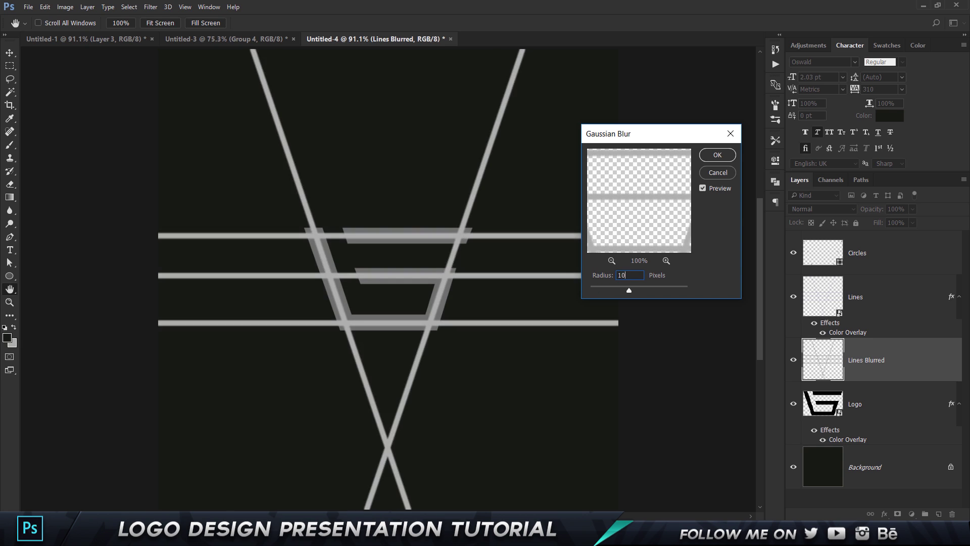
key(BackSpace)
key(BackSpace)
text(7)
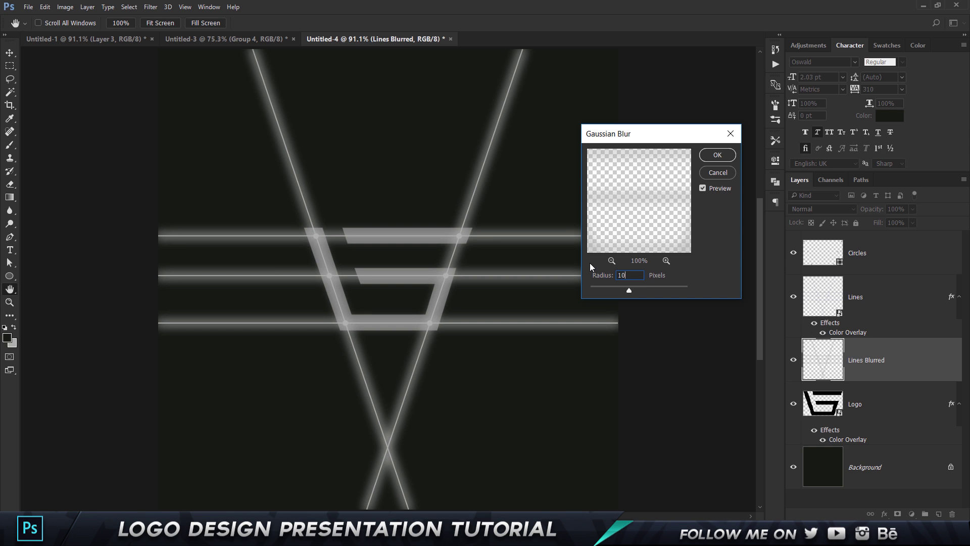
key(Return)
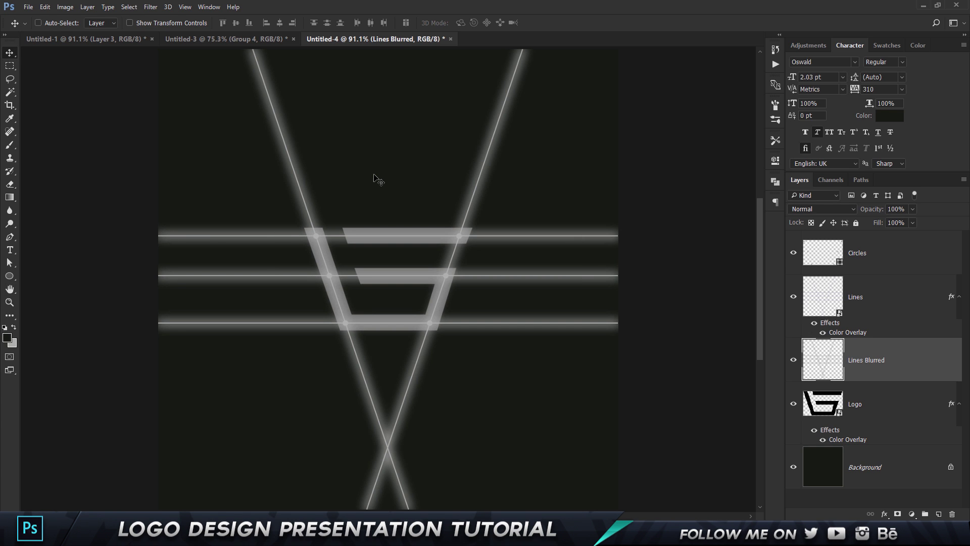
Lower the opacity of the Lines Blurred layer to 40% and compare the glow with the finished design in Untitled-1.
click(878, 211)
text(50)
key(Return)
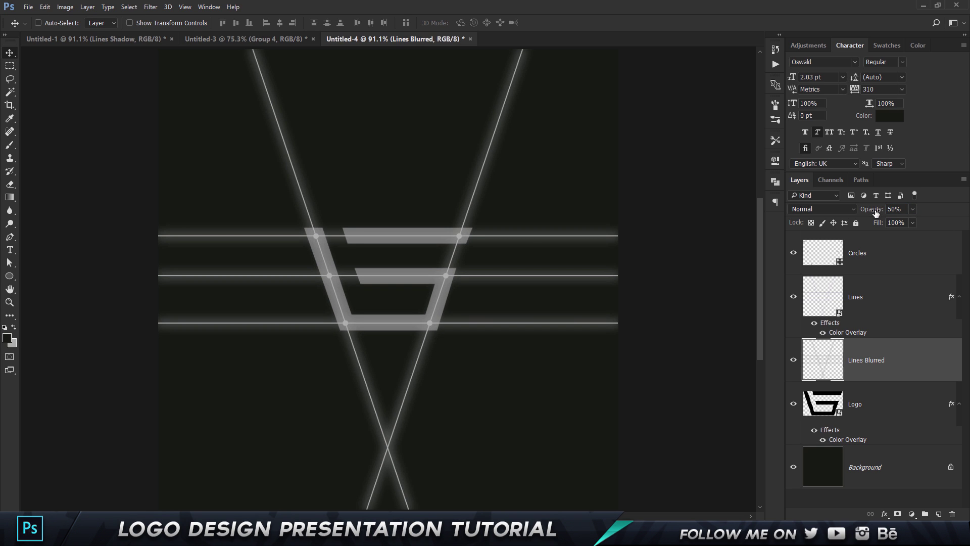
drag(875, 213, 874, 209)
scroll(334, 244, up, 3)
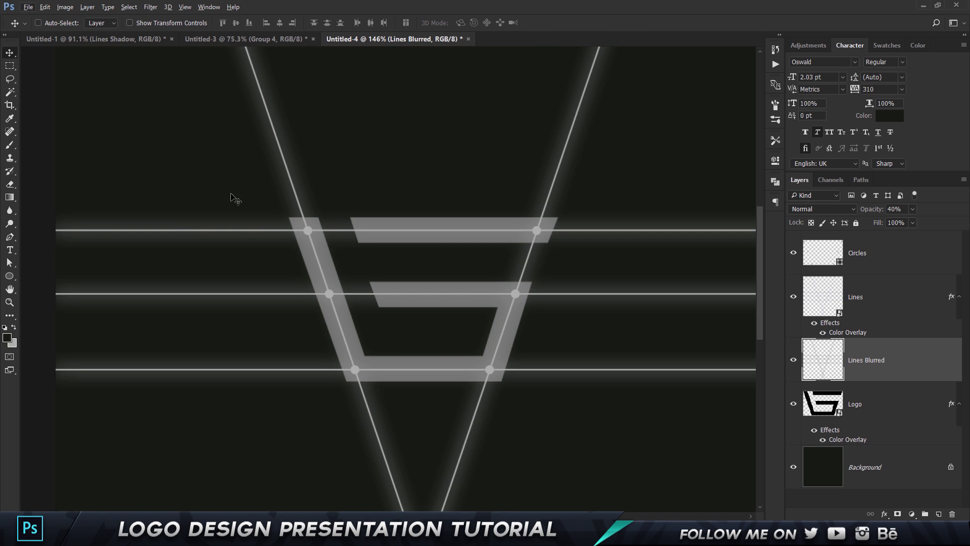
scroll(299, 193, down, 4)
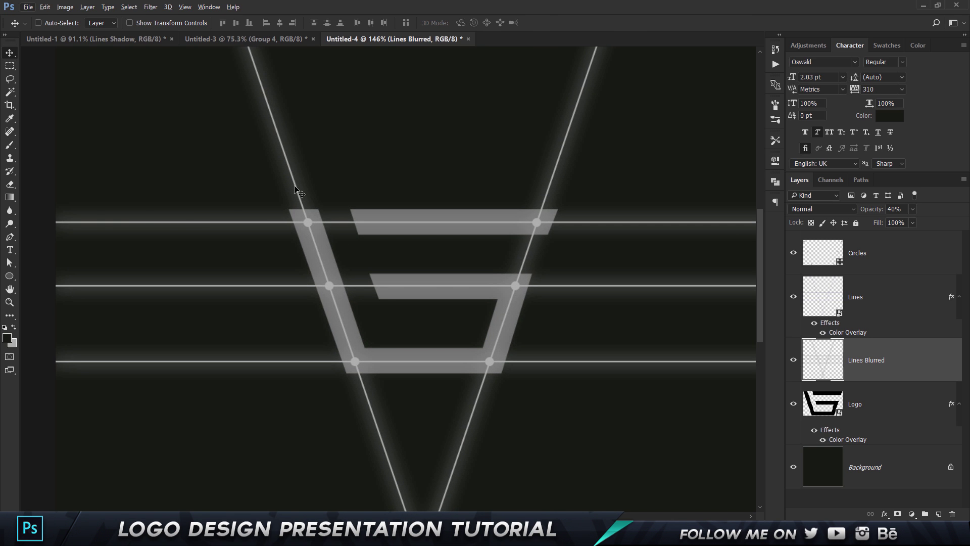
click(101, 39)
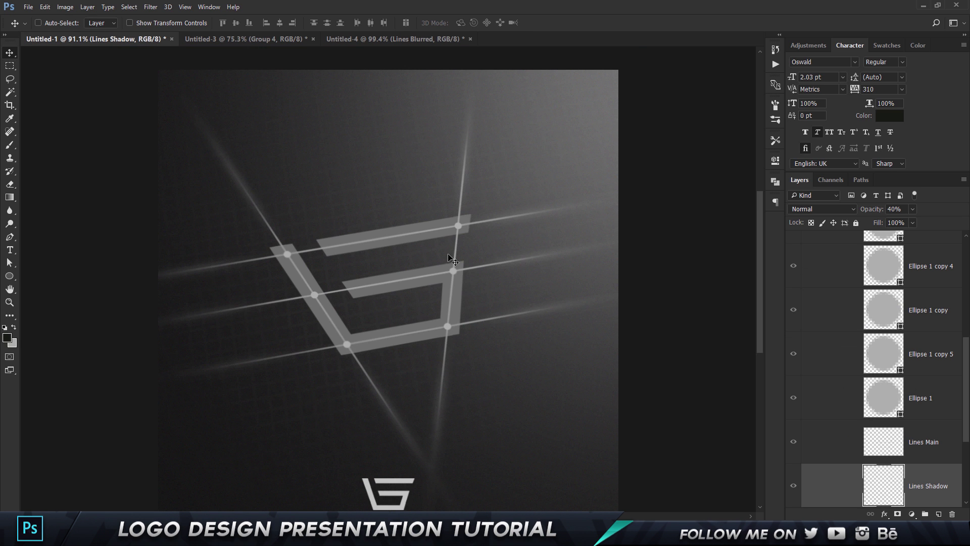
click(359, 34)
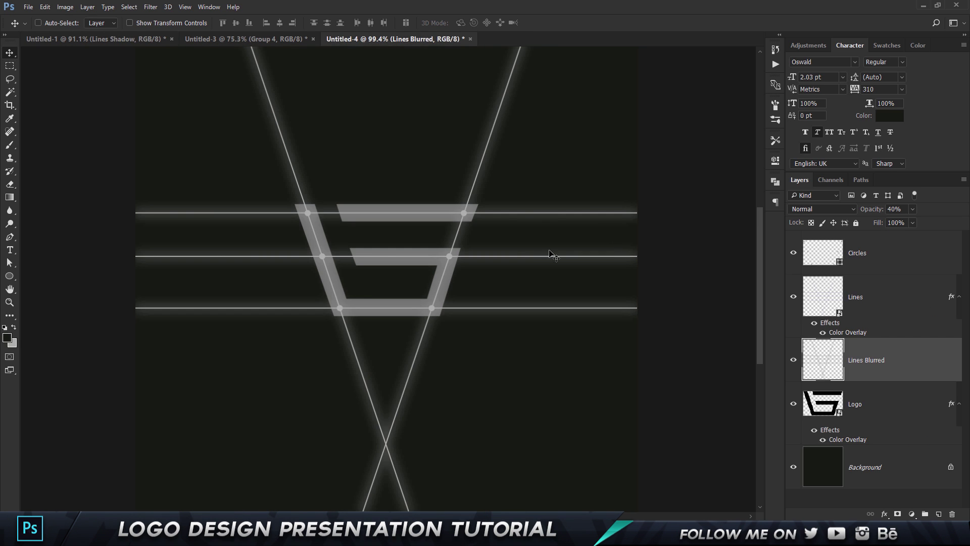
Create a new 30 × 30 pixel document at 72 pixels/inch and fit it to the view.
click(28, 7)
click(35, 19)
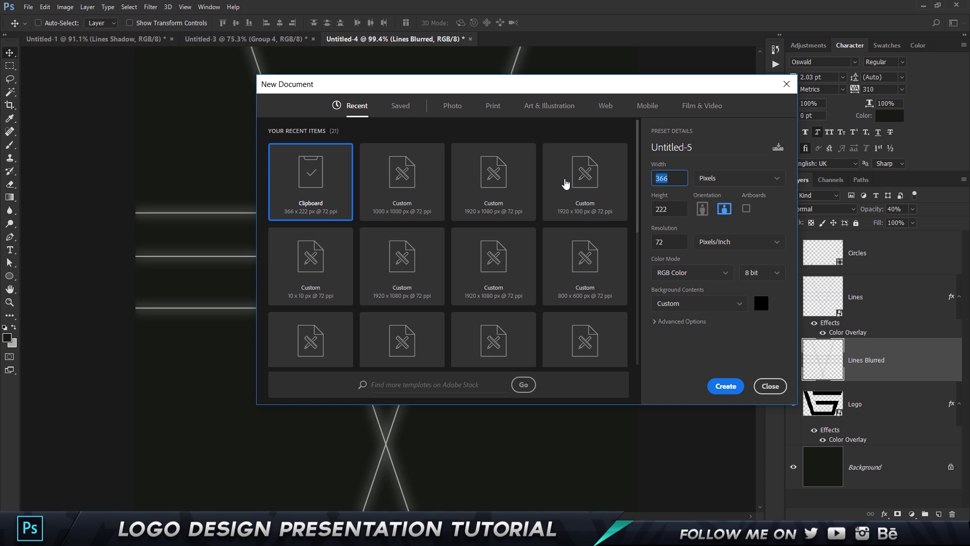
text(30)
key(Tab)
text(30)
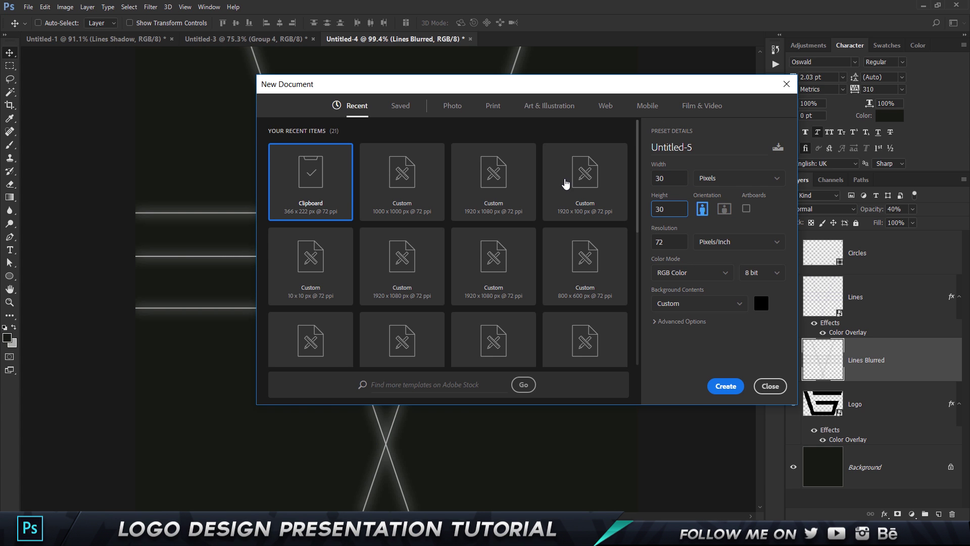
key(Return)
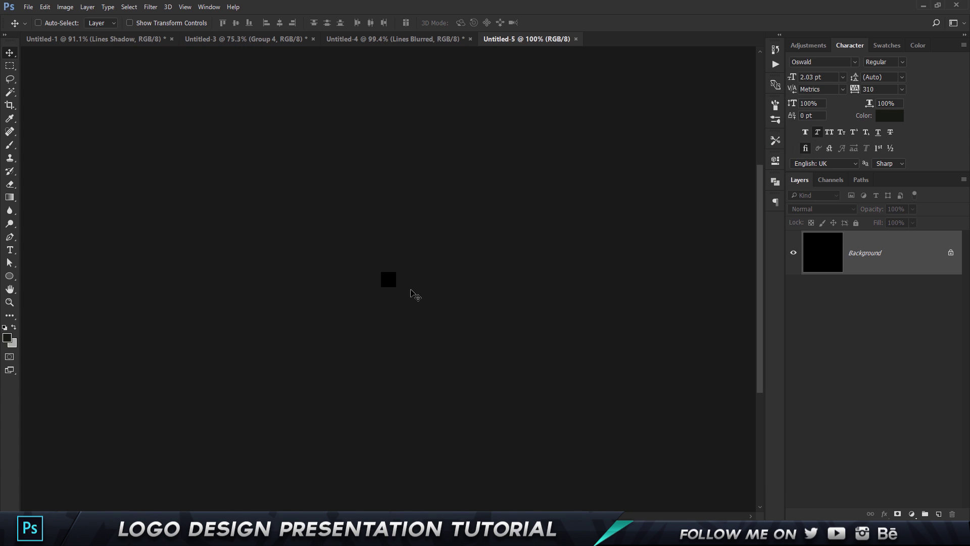
key(ctrl+0)
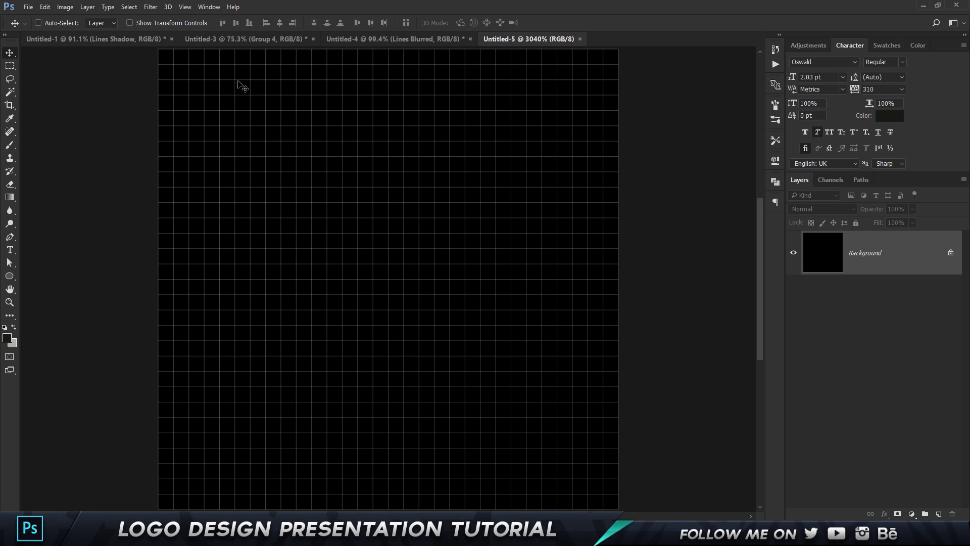
Convert the black Background into a regular layer and add a Stroke effect to it, leaving Color Overlay off.
double_click(923, 253)
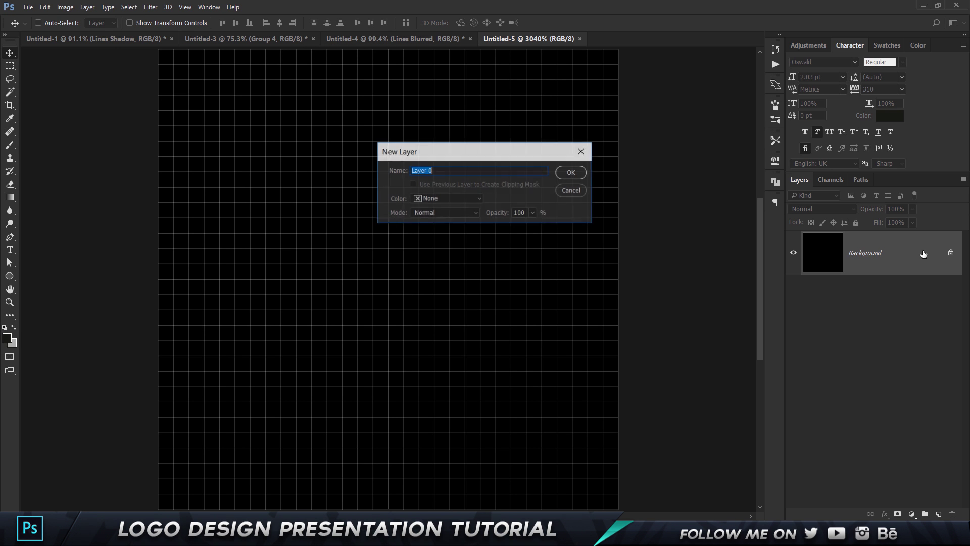
click(572, 174)
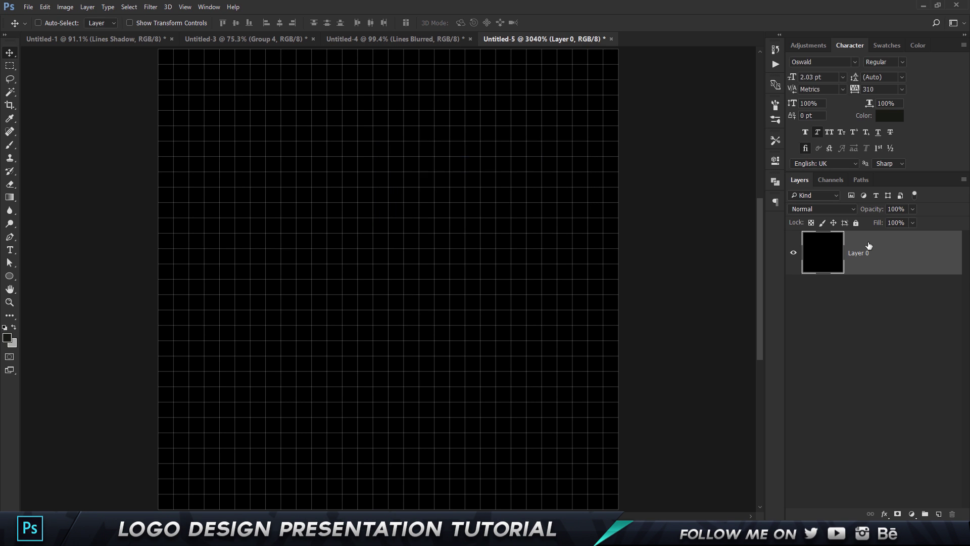
double_click(876, 246)
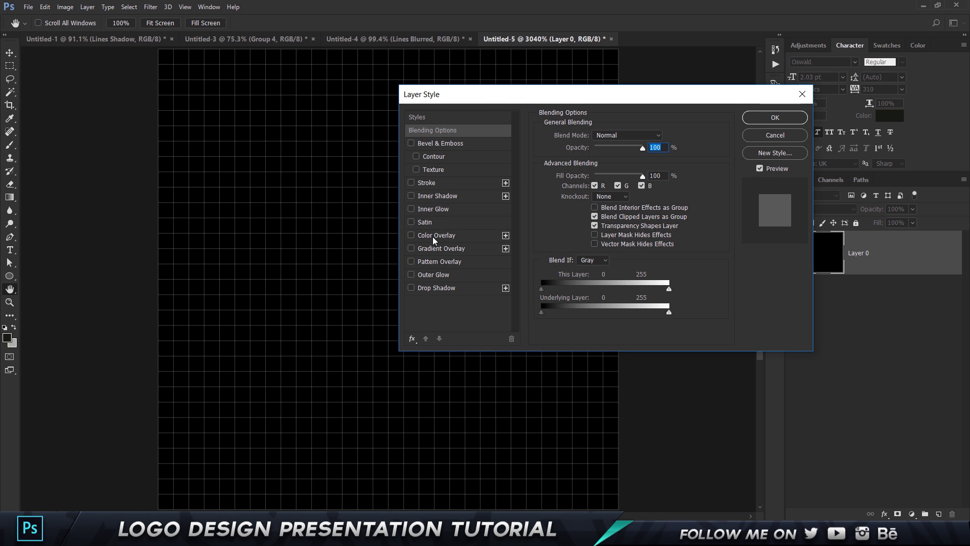
click(433, 237)
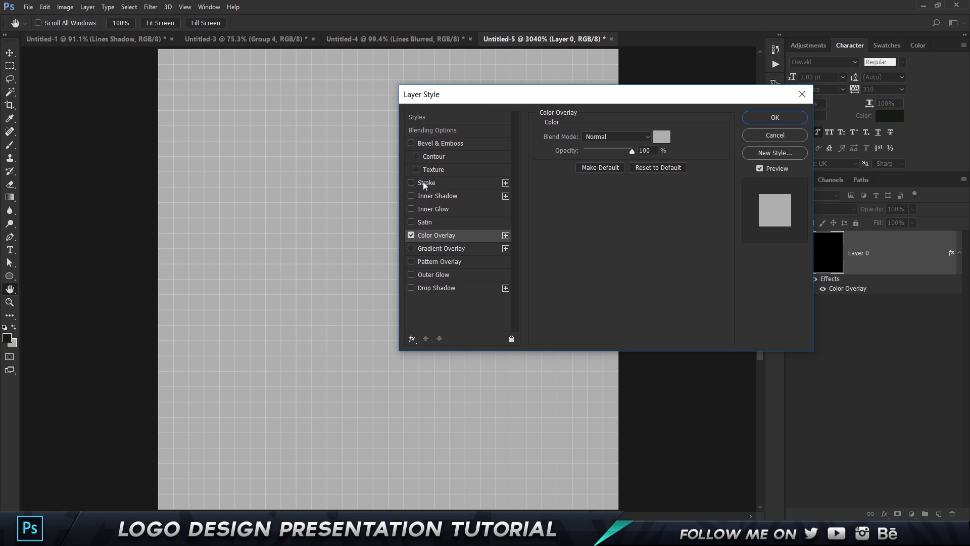
click(426, 181)
click(411, 236)
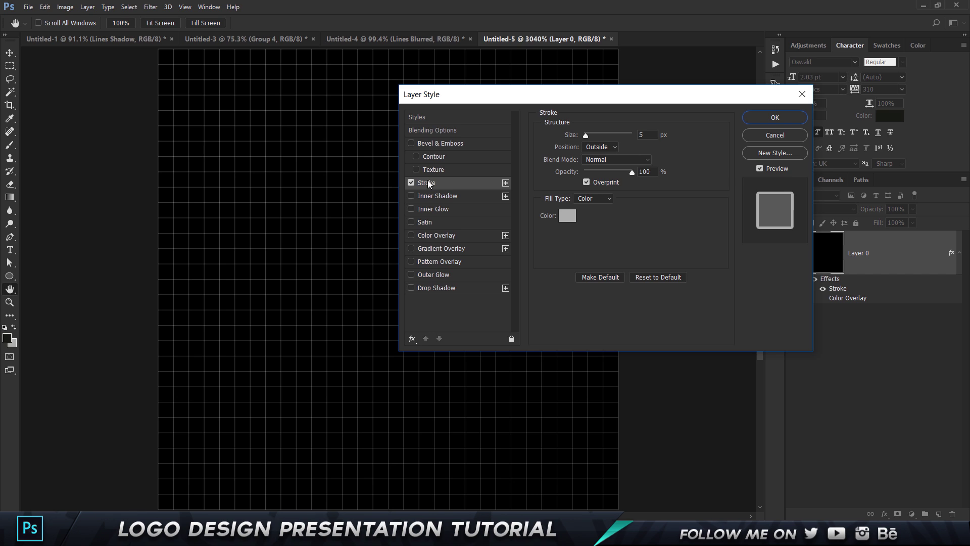
Set the stroke's position to Inside, its size to 2 px and its color to white (ffffff), and apply it.
click(605, 147)
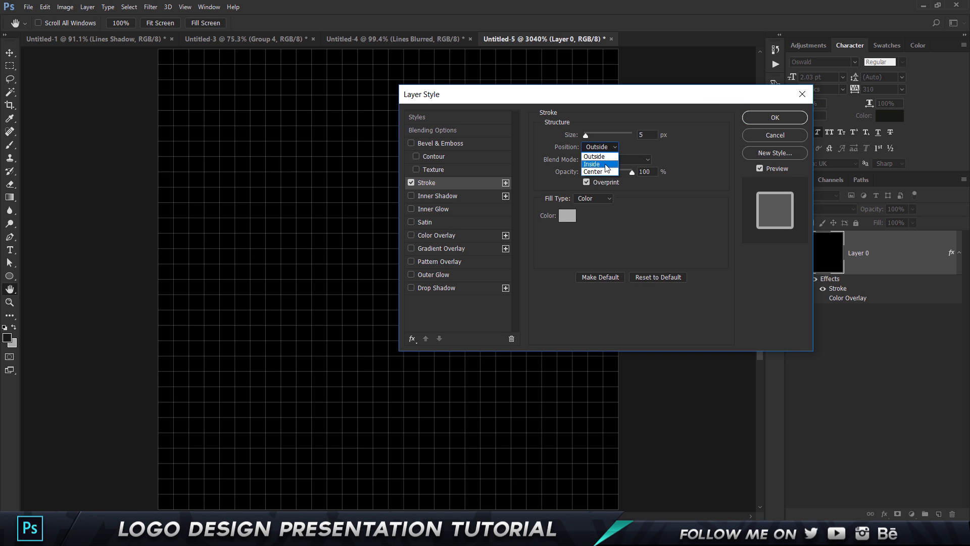
click(605, 162)
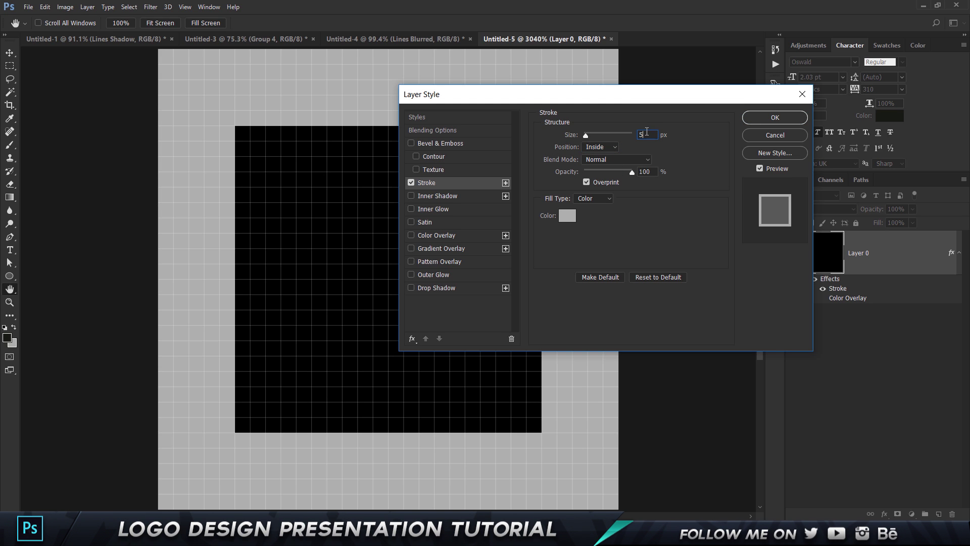
key(Down)
key(Down)
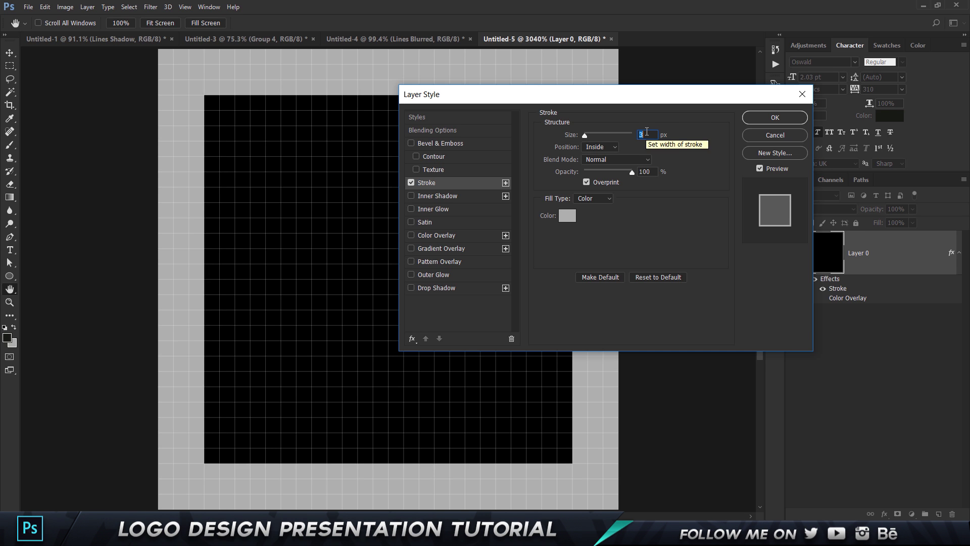
key(Down)
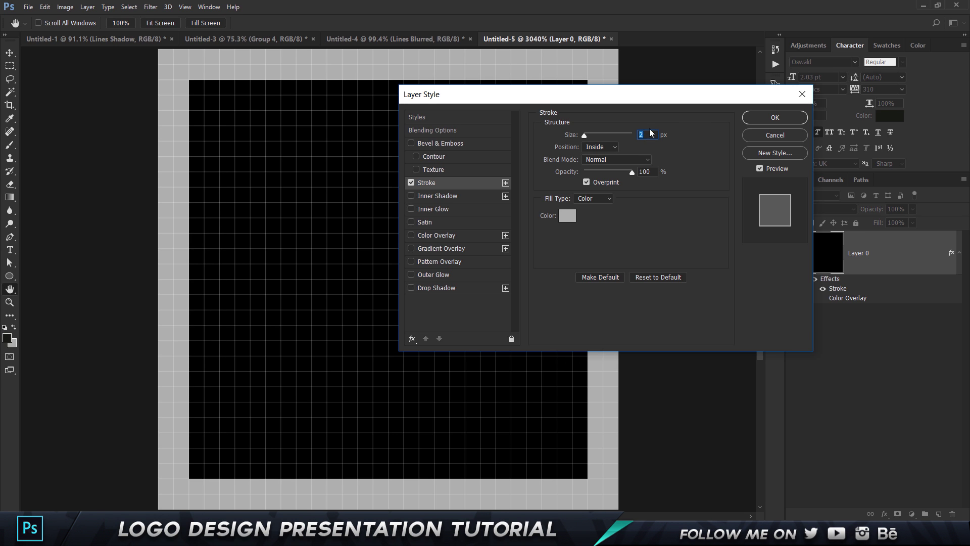
click(570, 214)
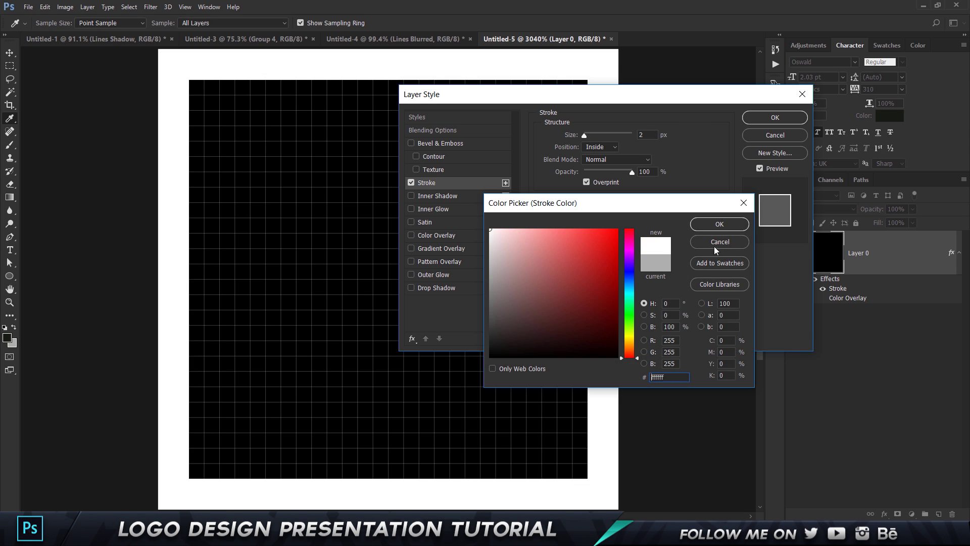
click(723, 223)
click(772, 119)
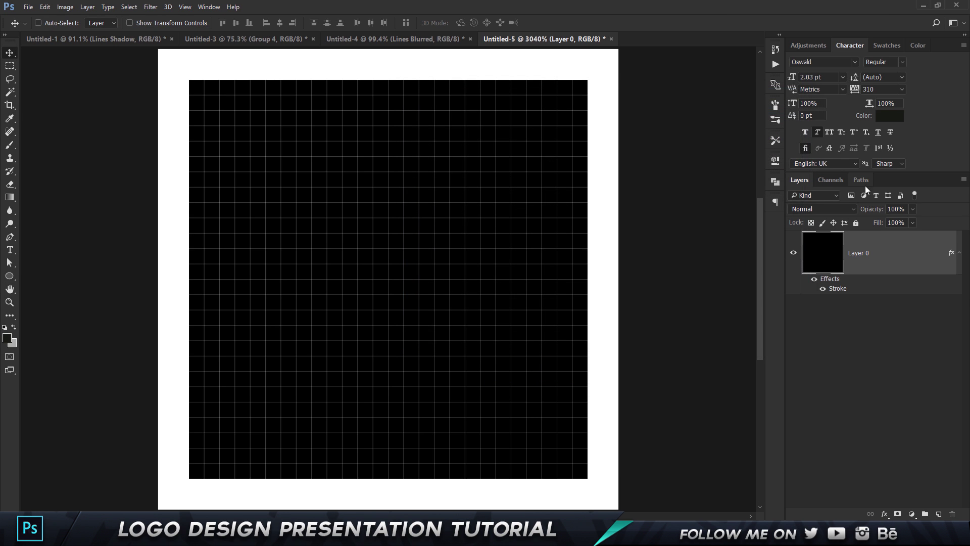
Set the fill of Layer 0 to 0% so that only the stroke remains.
click(881, 223)
text(0)
key(Return)
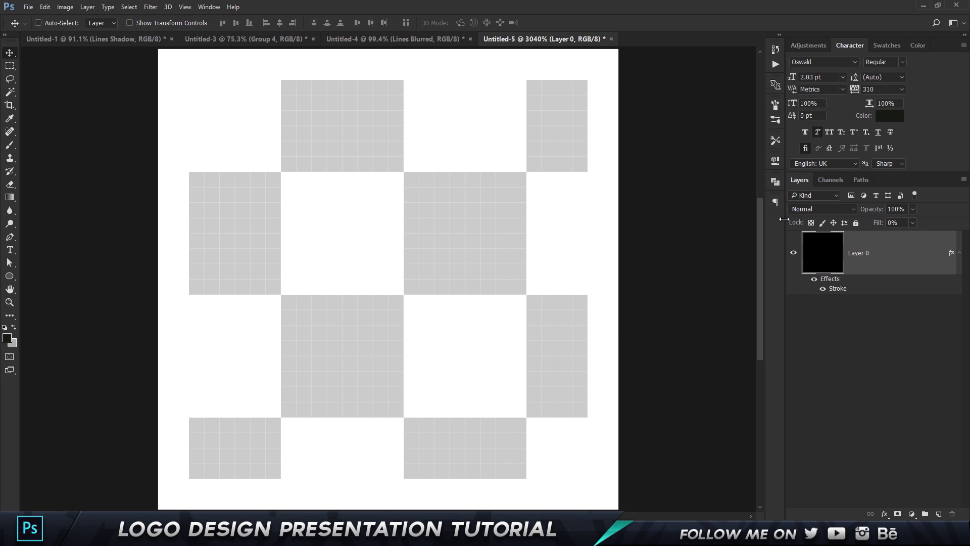
Select the whole canvas and define it as a pattern named Grid Tutorial.
key(ctrl+a)
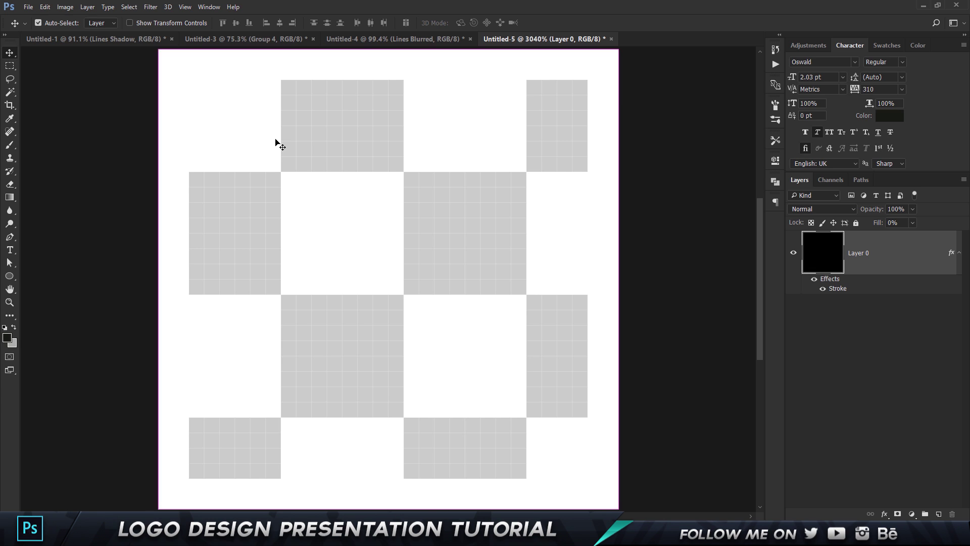
click(42, 7)
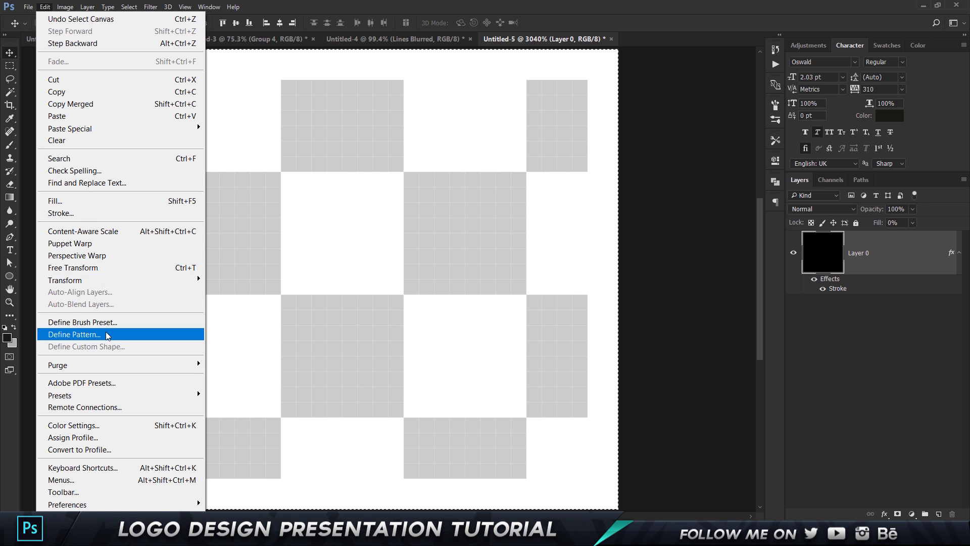
click(75, 334)
text(Grid)
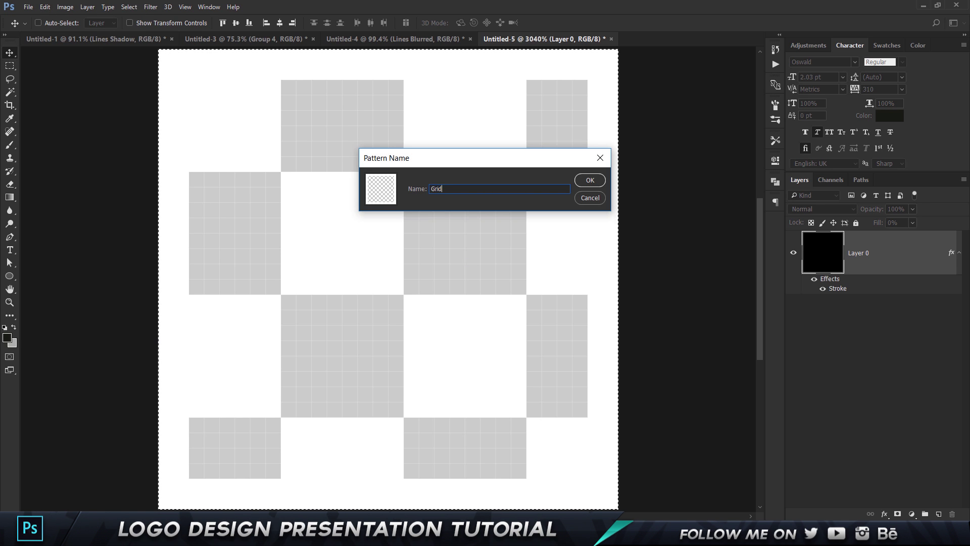
text( Tutoria)
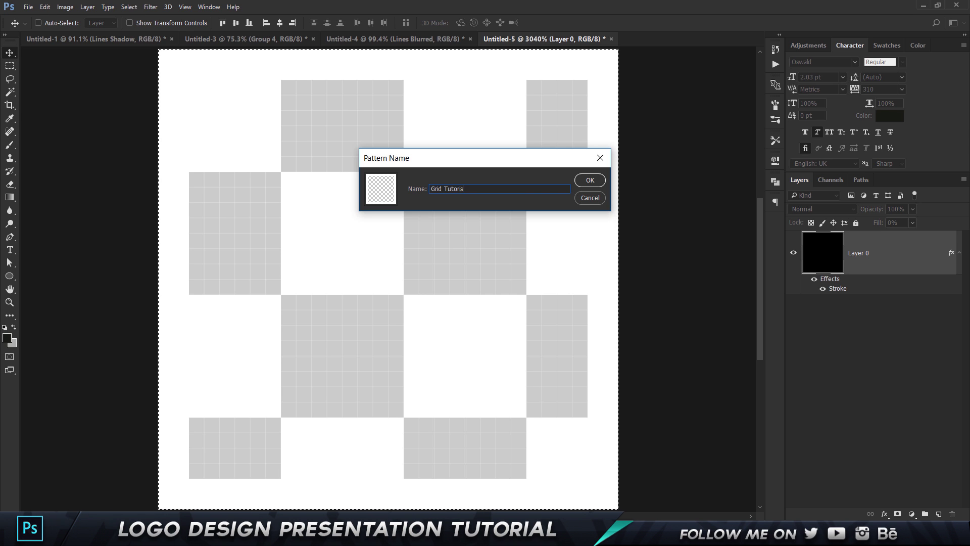
text(l)
key(Return)
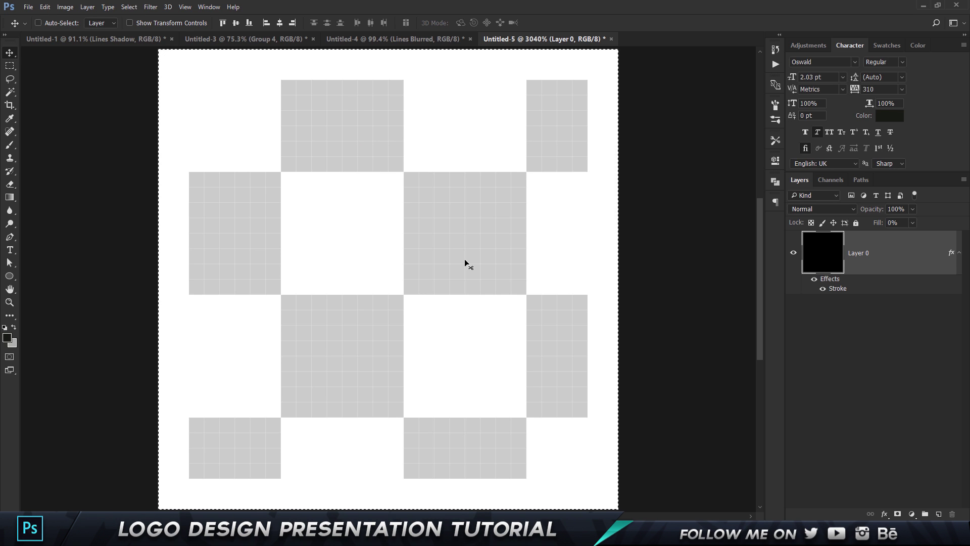
Close the Untitled-5 pattern document without saving and return to Untitled-4.
click(356, 39)
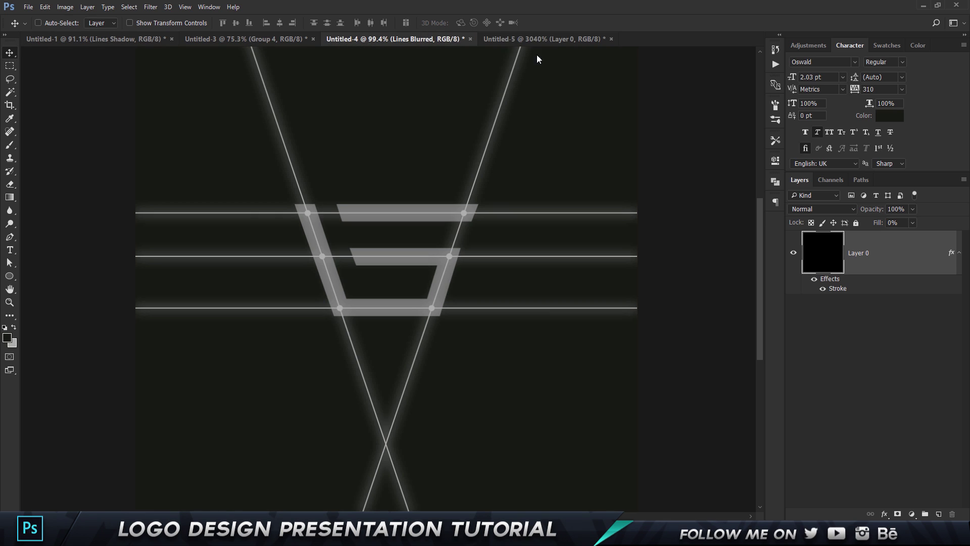
click(612, 39)
click(488, 203)
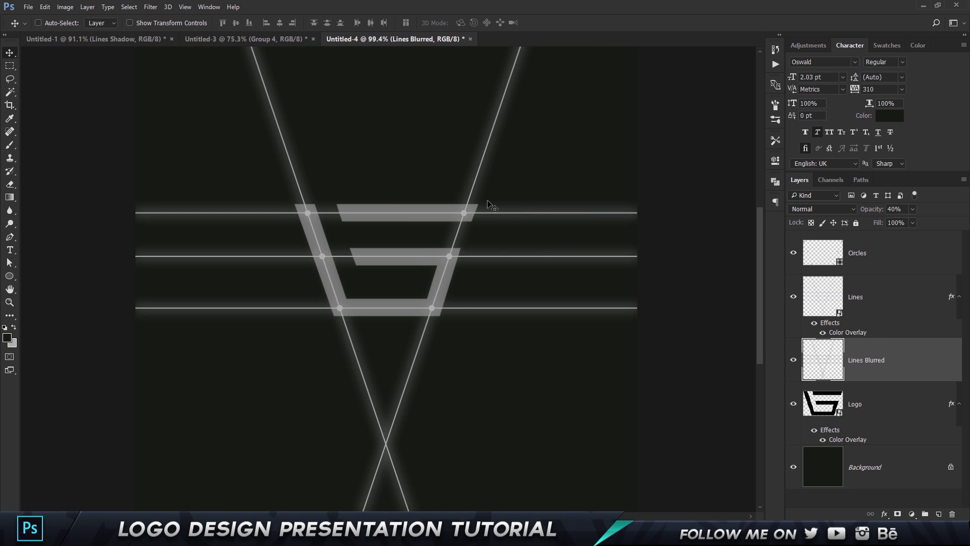
Convert the dark Background of the logo presentation into a regular layer with the default name.
click(818, 459)
double_click(905, 464)
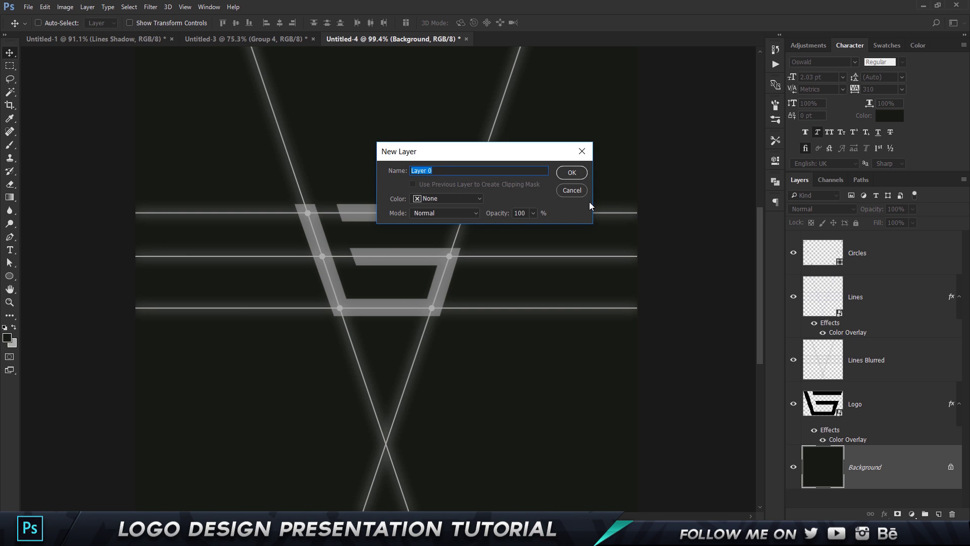
click(574, 174)
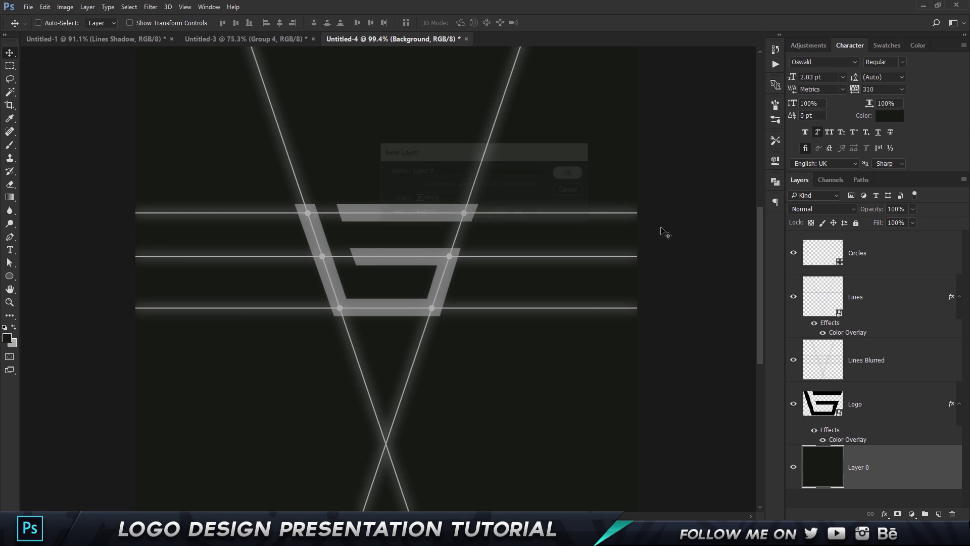
Add a Pattern Overlay to Layer 0 using the newly defined grid pattern.
double_click(902, 479)
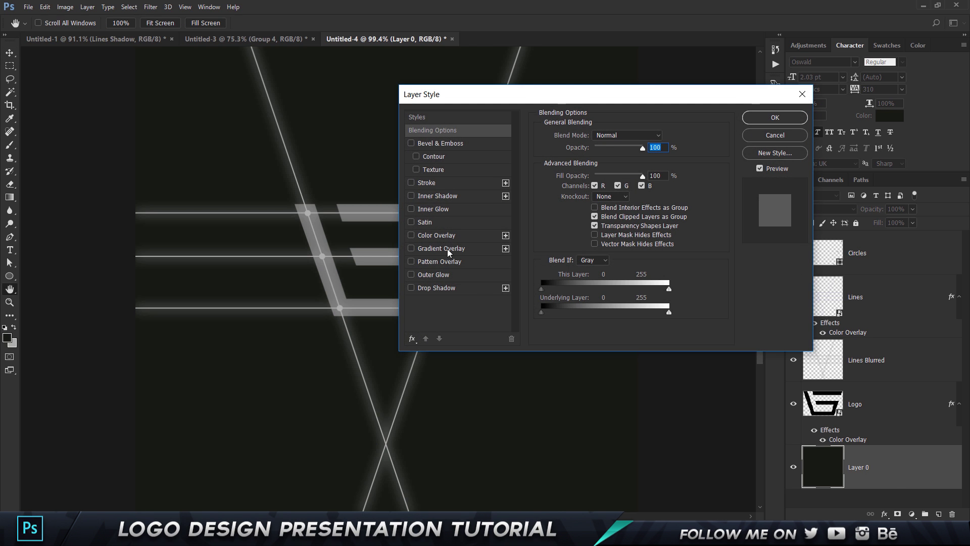
click(434, 262)
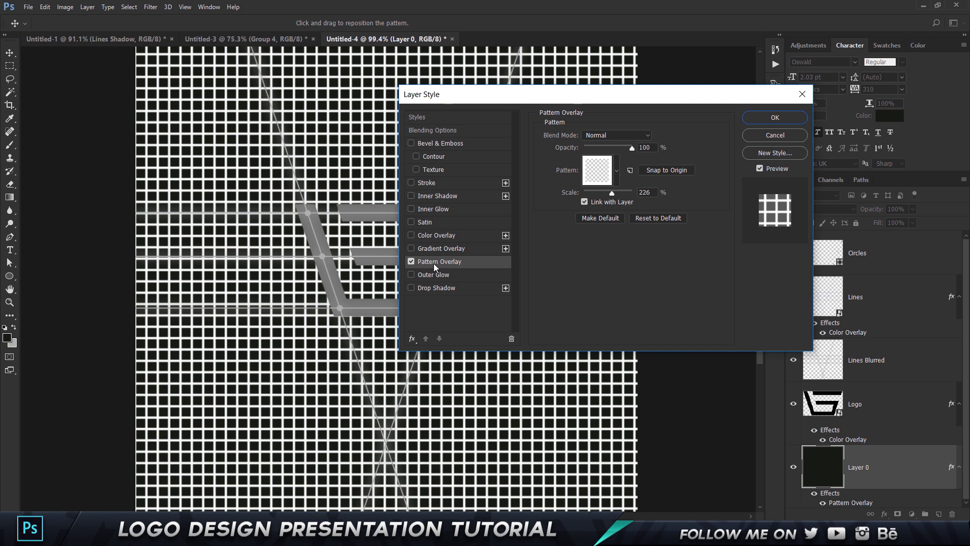
click(616, 171)
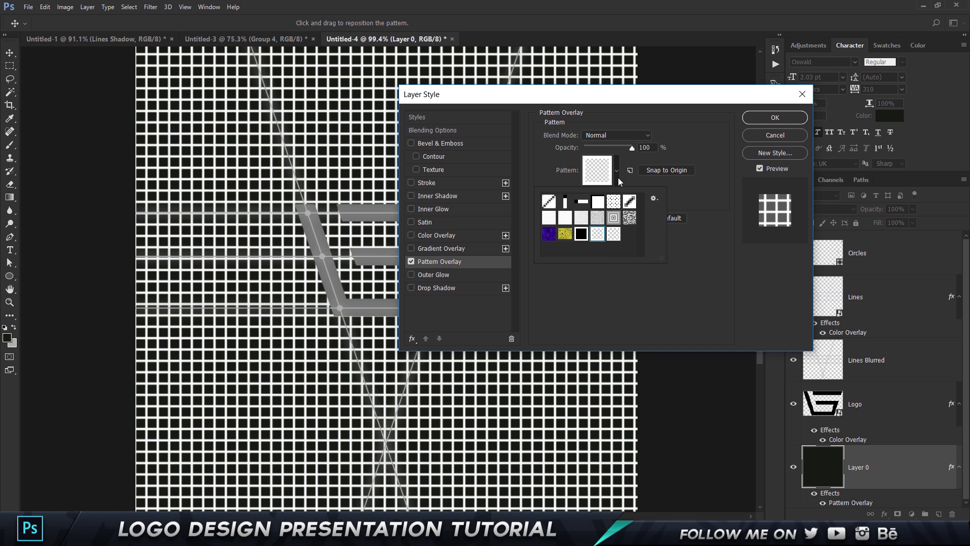
click(614, 234)
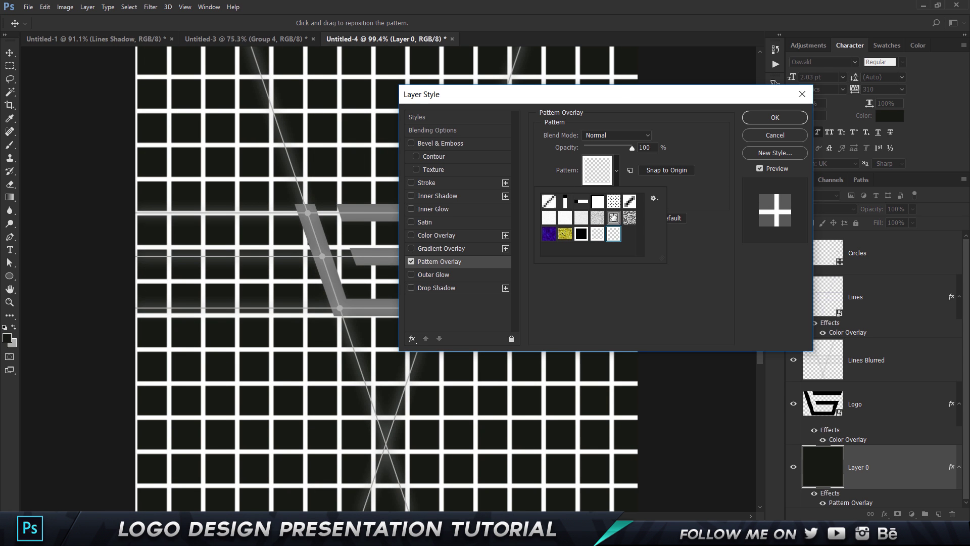
Set the scale of the grid Pattern Overlay to 75% and apply the layer style.
click(687, 186)
mouse_move(612, 193)
mouse_down()
mouse_move(582, 195)
mouse_move(602, 195)
mouse_up()
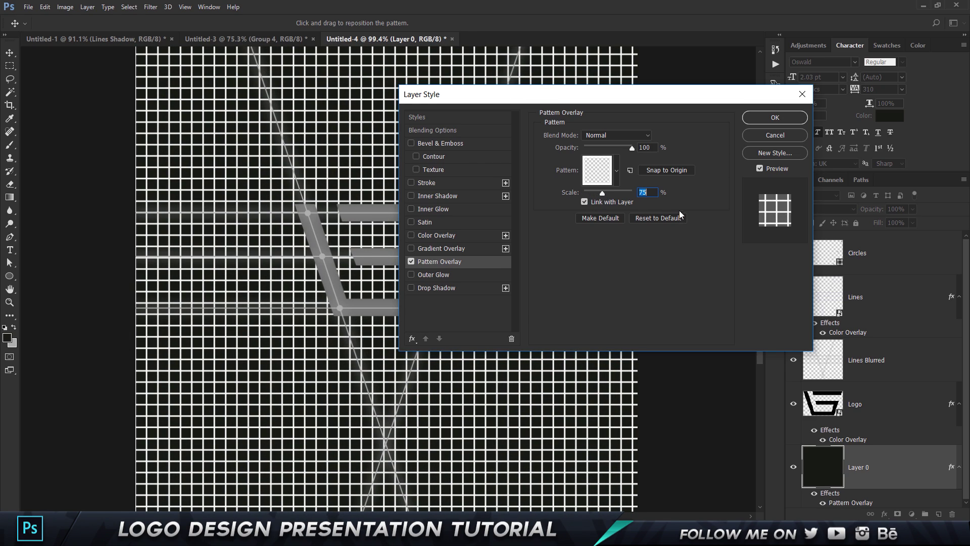
text(100)
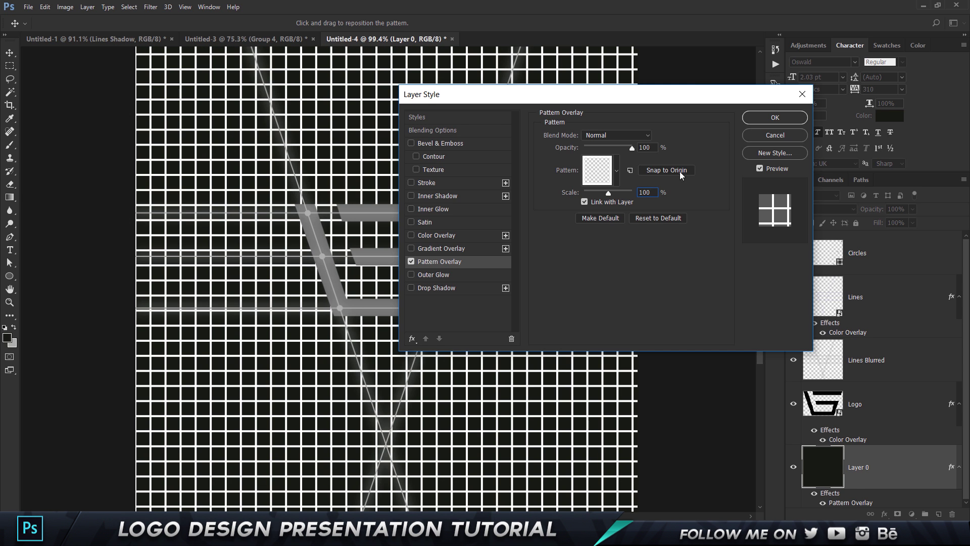
key(BackSpace)
key(BackSpace)
key(BackSpace)
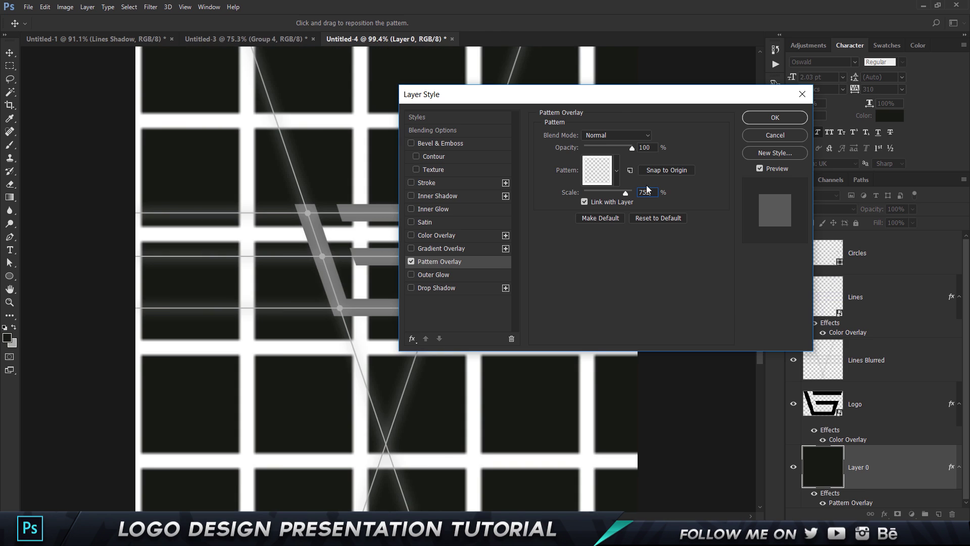
key(Return)
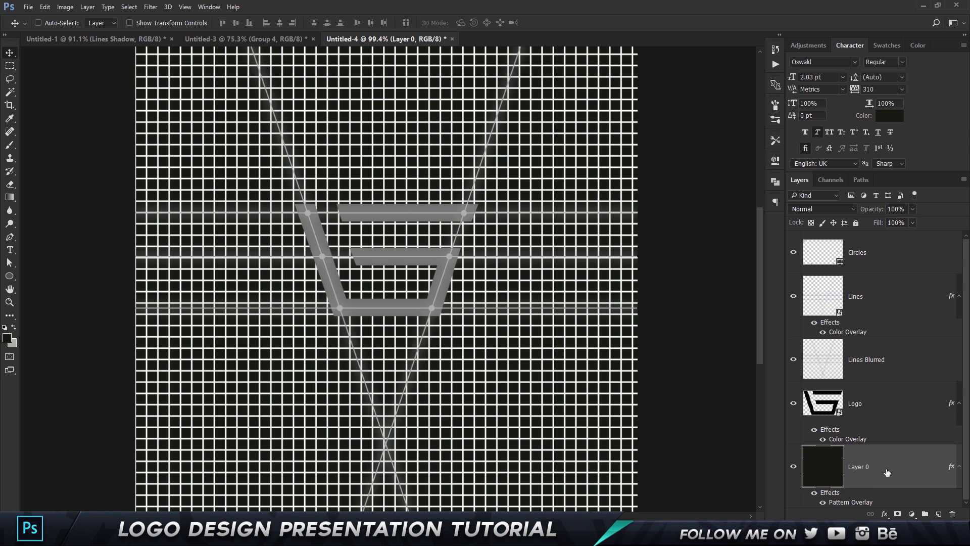
Set the opacity of Layer 0's grid Pattern Overlay to 1% and apply the layer style.
double_click(840, 460)
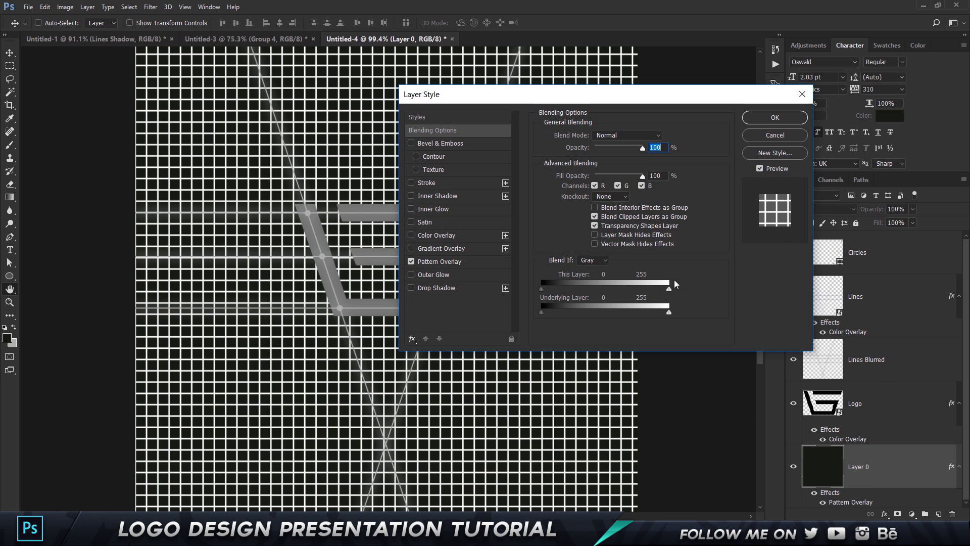
click(442, 263)
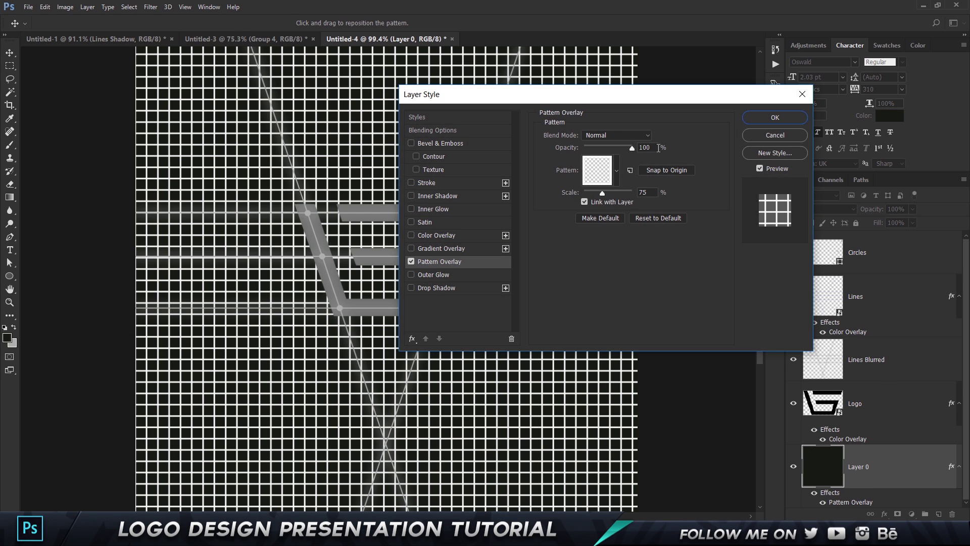
click(646, 148)
text(1)
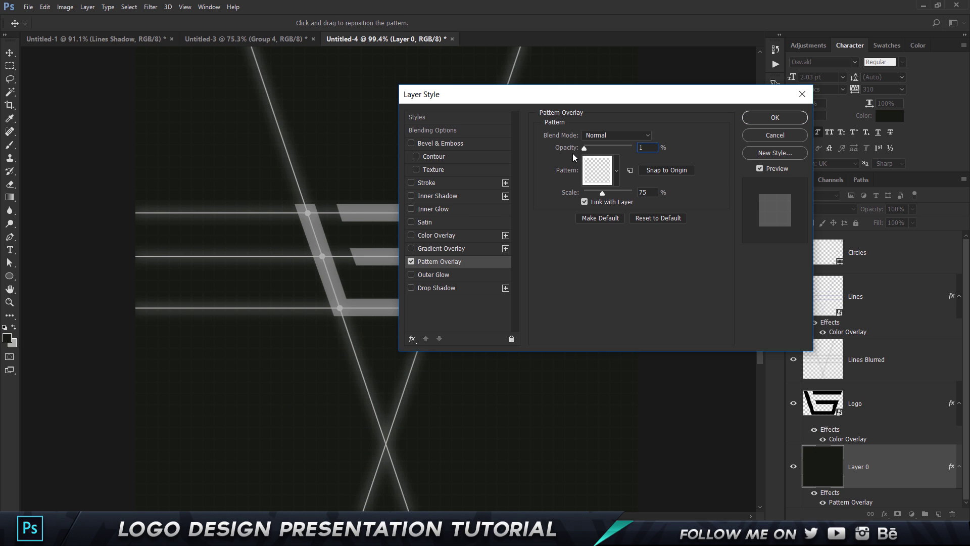
click(774, 117)
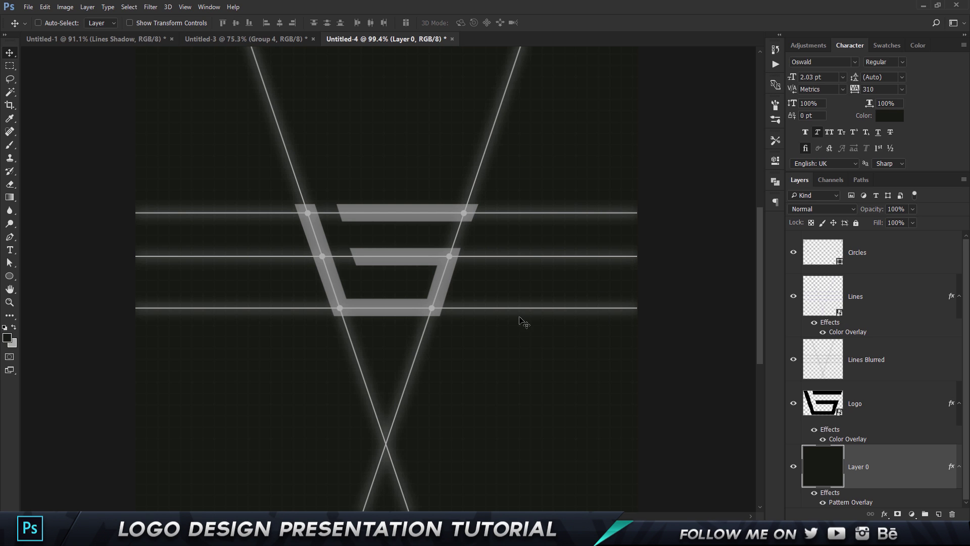
Group the Logo, Lines Blurred, Lines and Circles layers and name the group Logo.
click(897, 410)
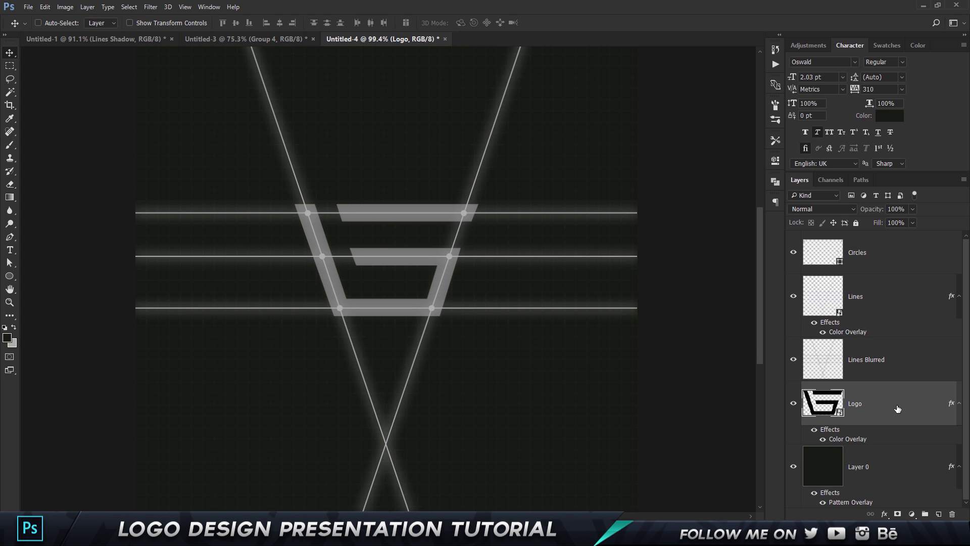
shift+click(897, 273)
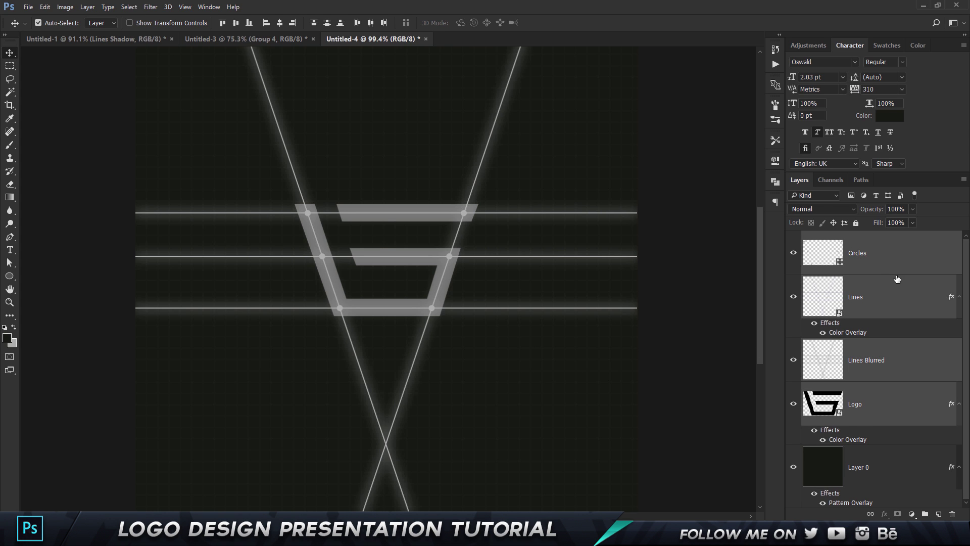
key(ctrl+g)
double_click(843, 237)
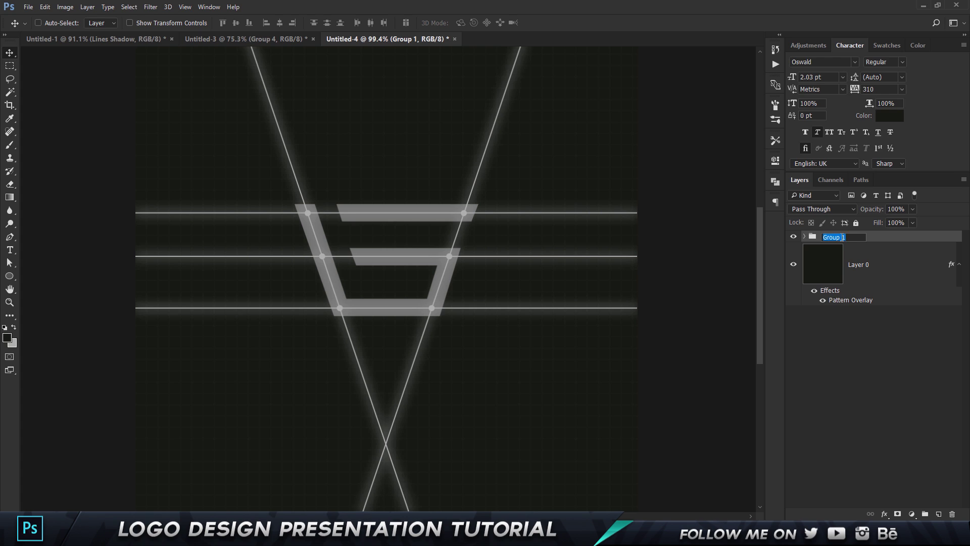
text(Logo)
key(Return)
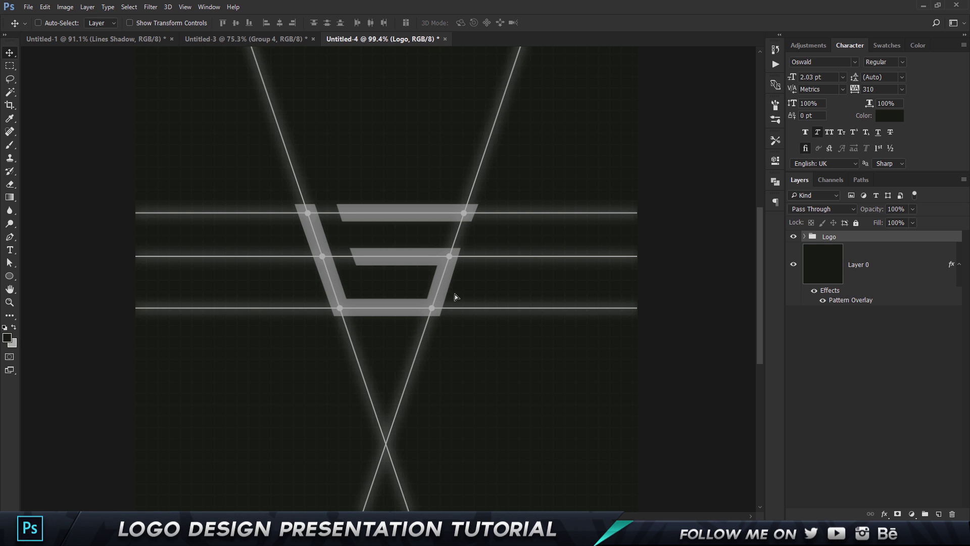
Select the Lines Blurred layer in the Logo group and compare the artwork with the finished designs in Untitled-1 and Untitled-3.
key(ctrl+0)
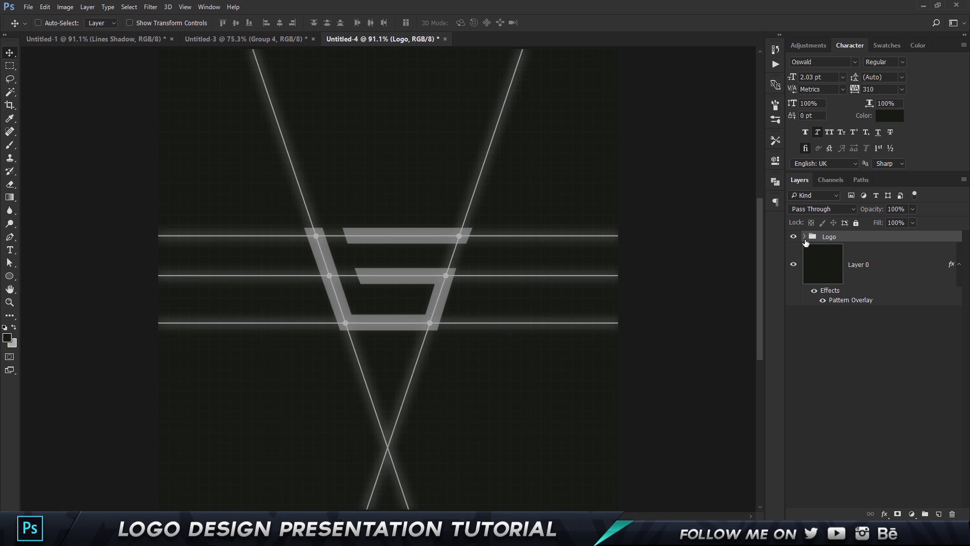
click(805, 236)
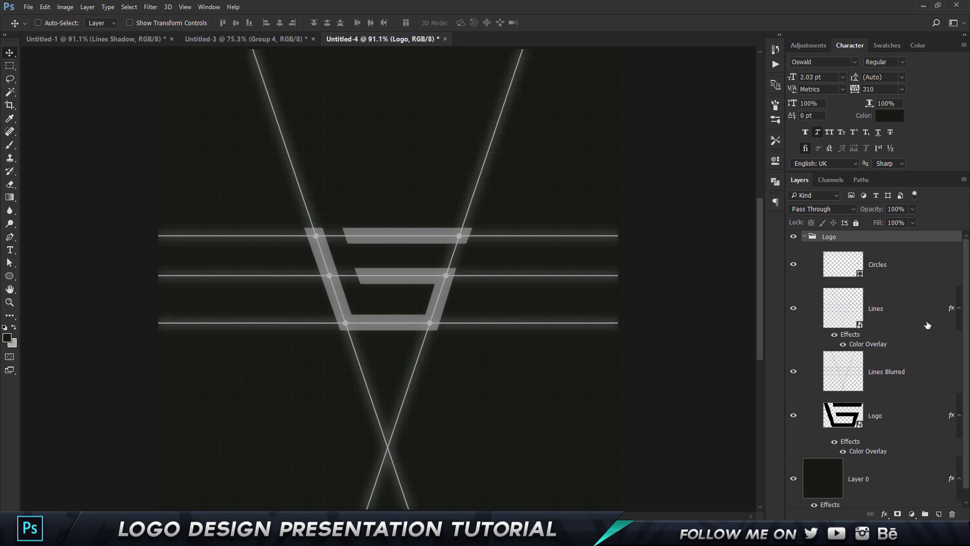
scroll(928, 325, down, 1)
click(919, 364)
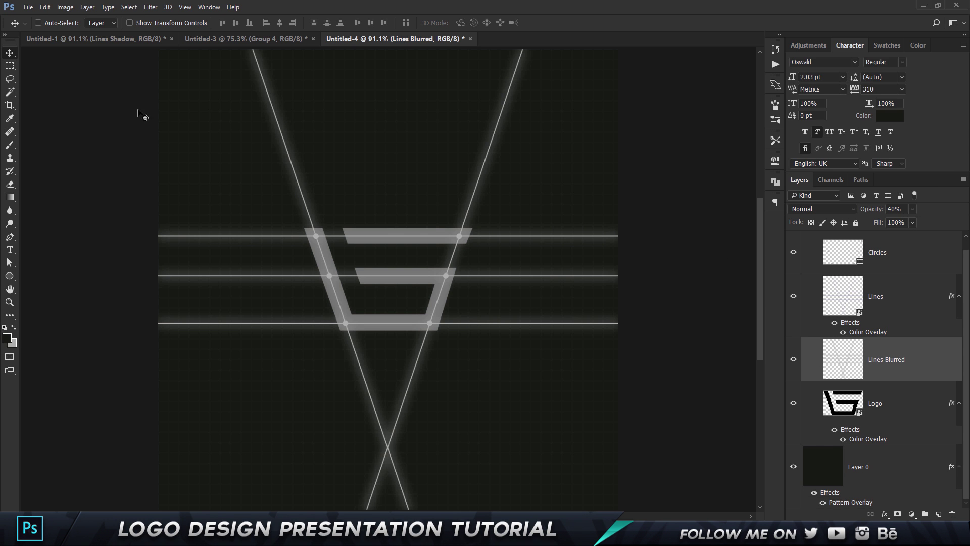
click(120, 41)
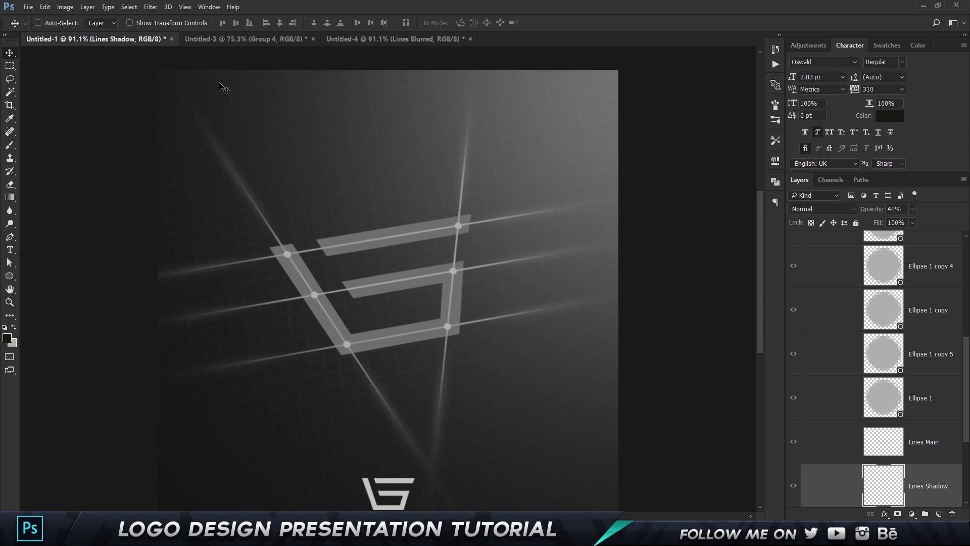
click(256, 40)
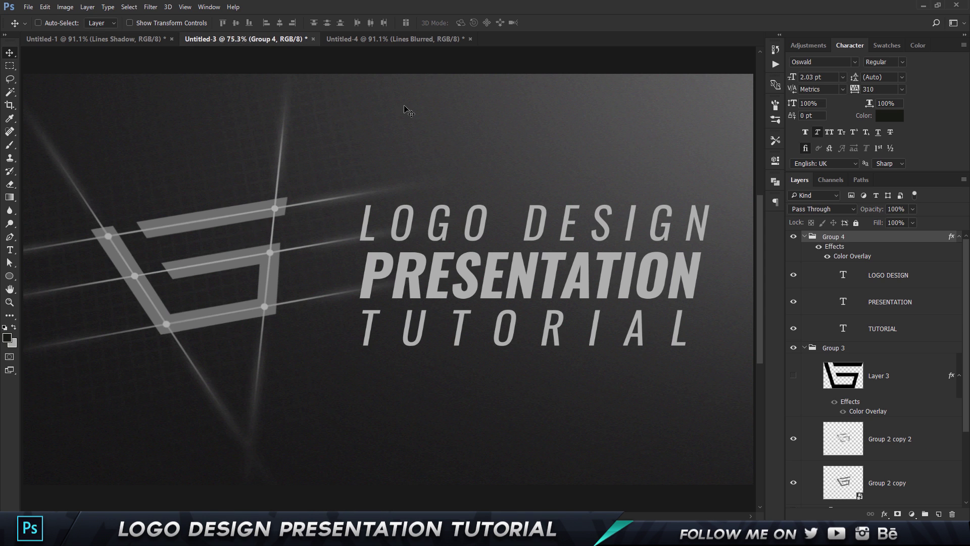
click(392, 40)
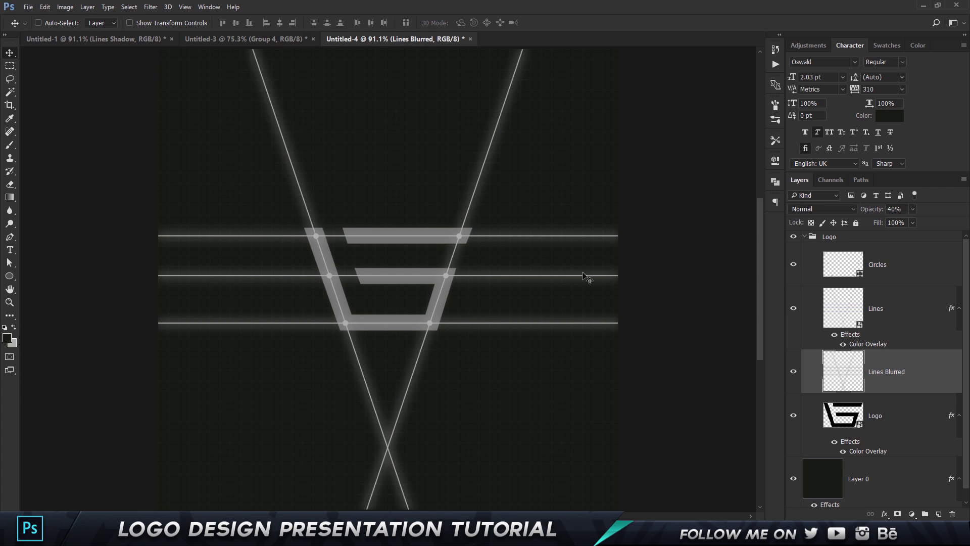
Fade the outer ends of the blurred lines with the Eraser, using a 700 px soft round brush at 0% hardness.
key(e)
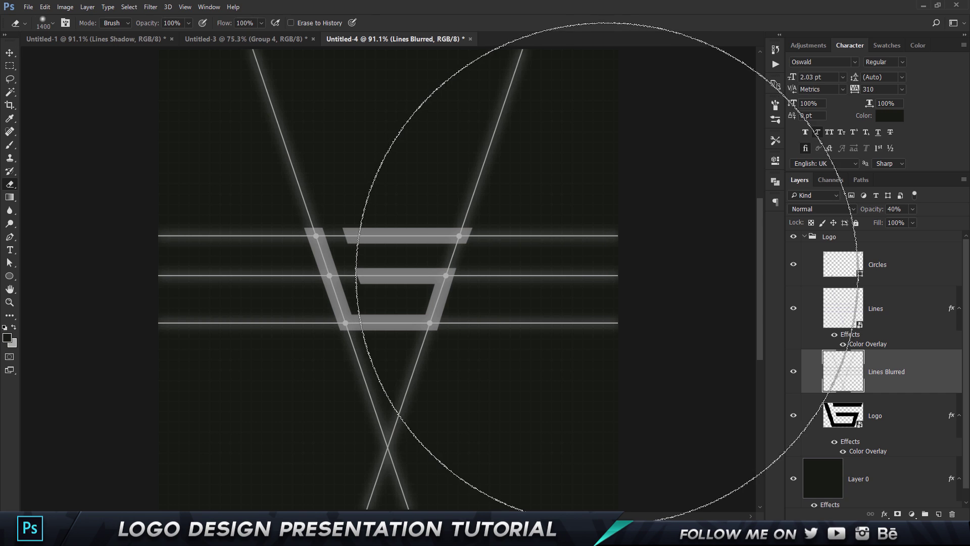
key(bracketleft)
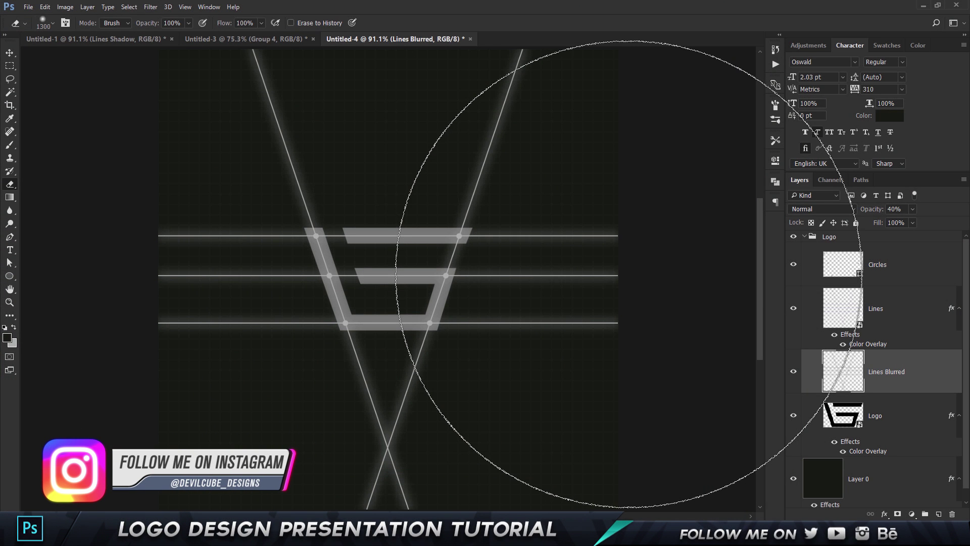
key(bracketleft)
key(bracketleft)
key(bracketleft)
key(bracketleft)
key(bracketleft)
key(bracketleft)
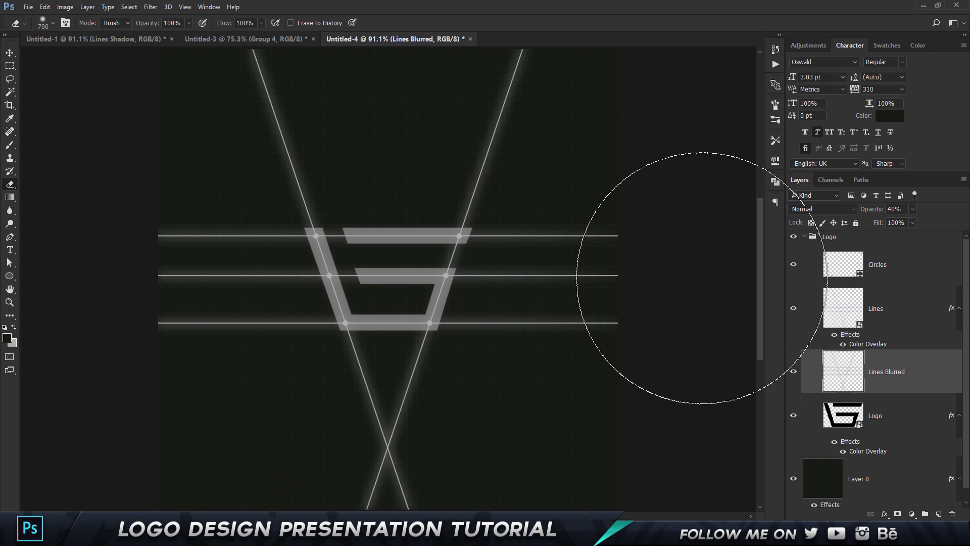
click(53, 26)
click(35, 134)
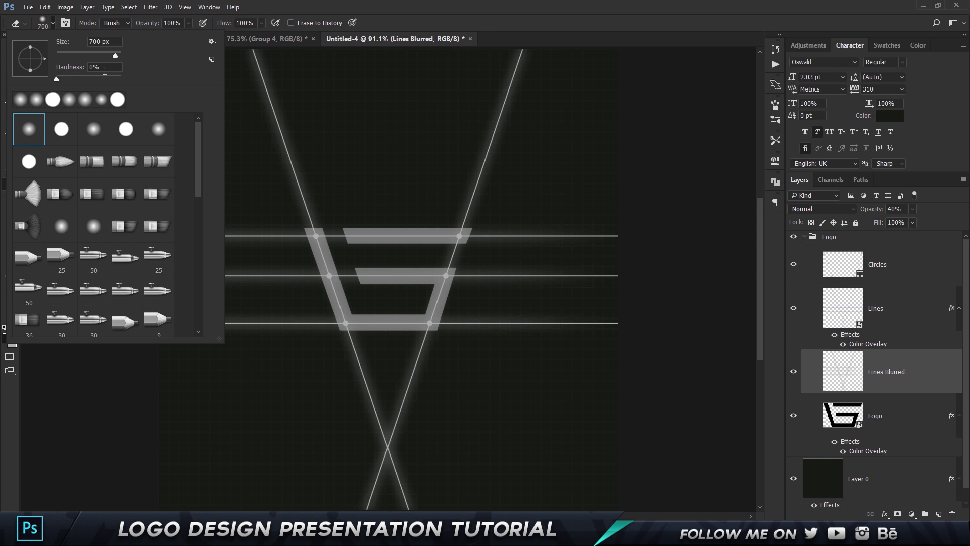
click(556, 10)
scroll(461, 235, down, 2)
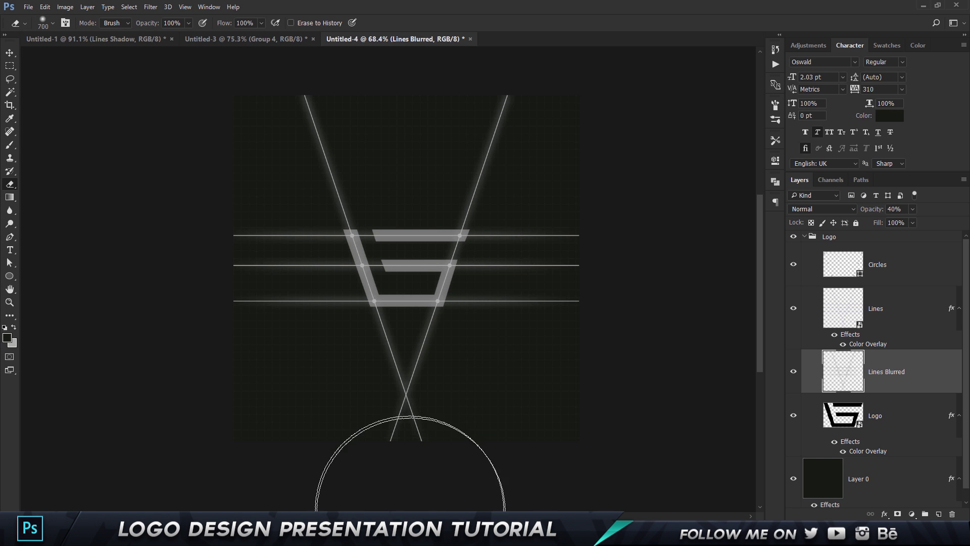
drag(595, 137, 611, 206)
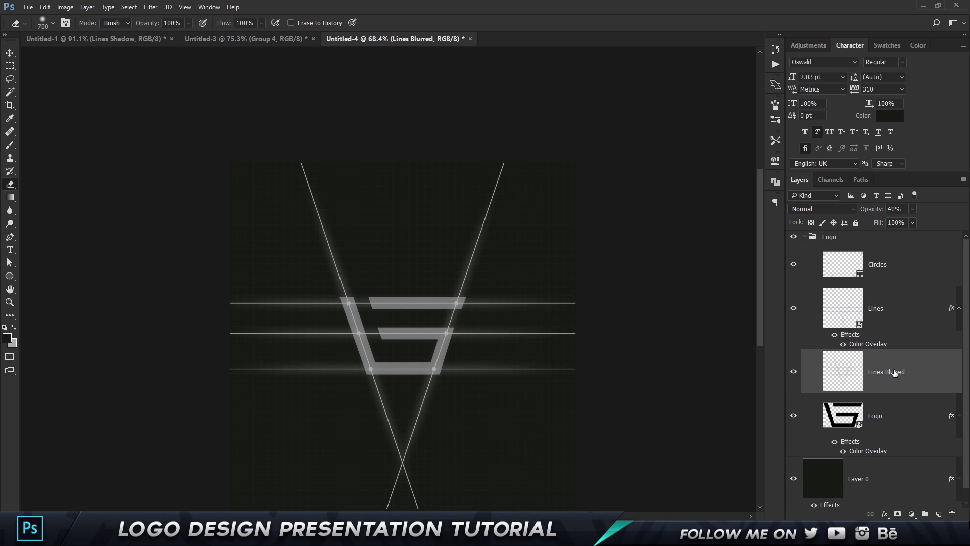
Rasterize the Lines smart object and its layer style so that it can be erased.
click(914, 306)
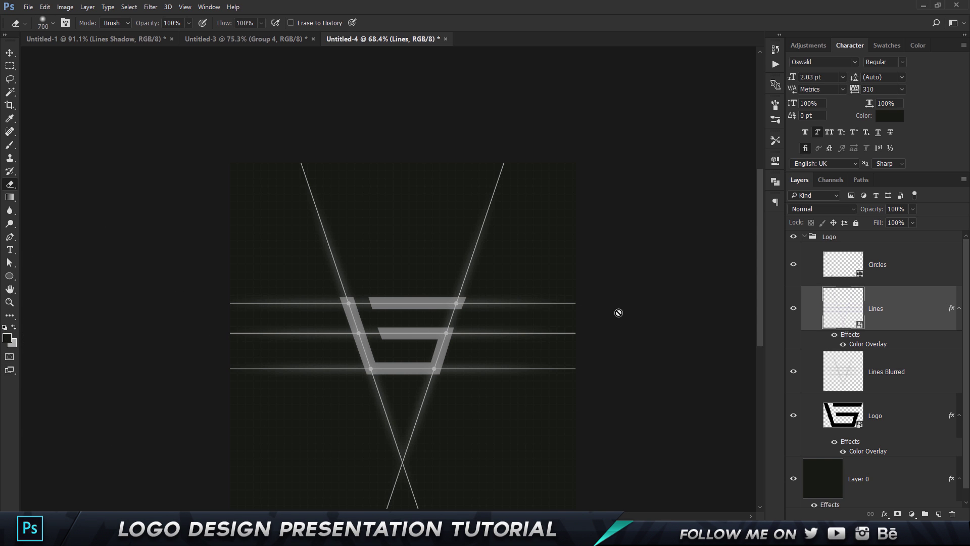
click(558, 317)
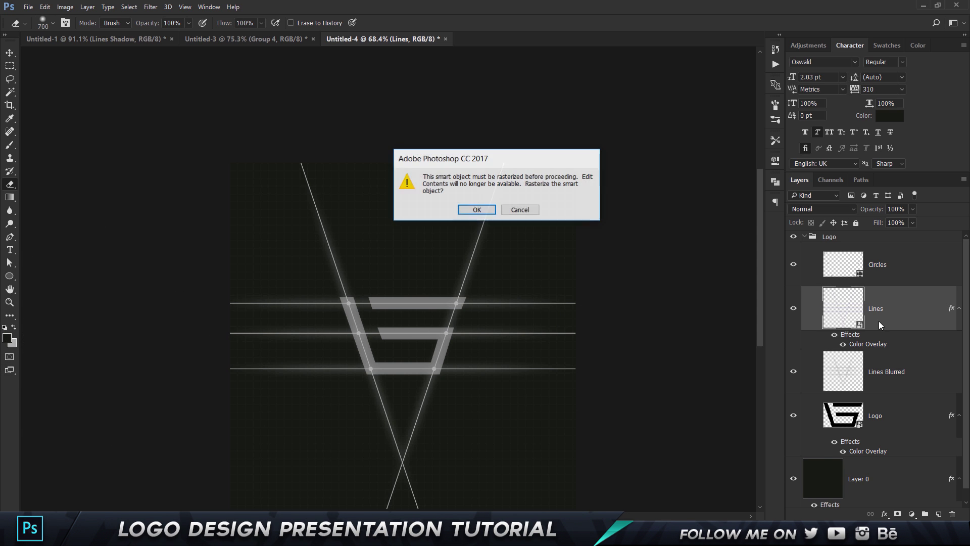
click(492, 214)
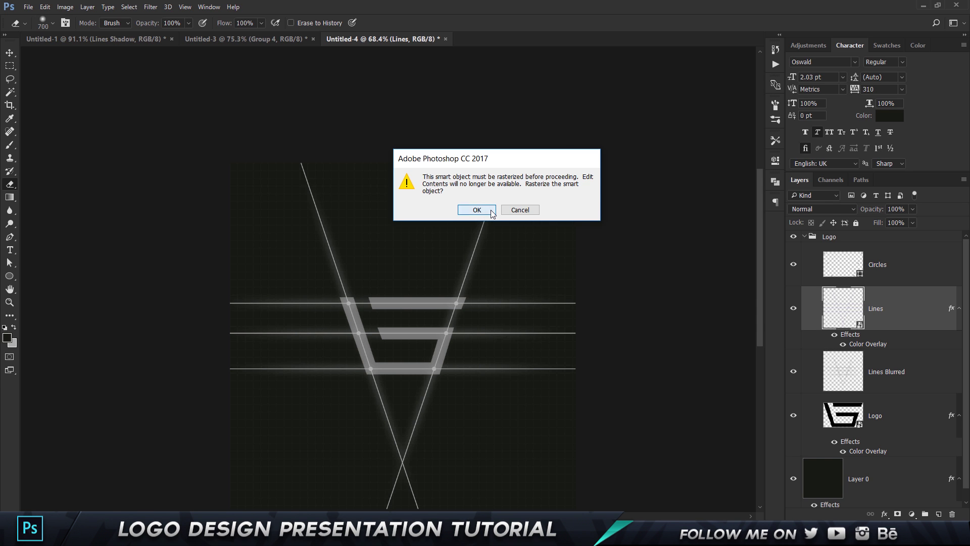
right_click(902, 303)
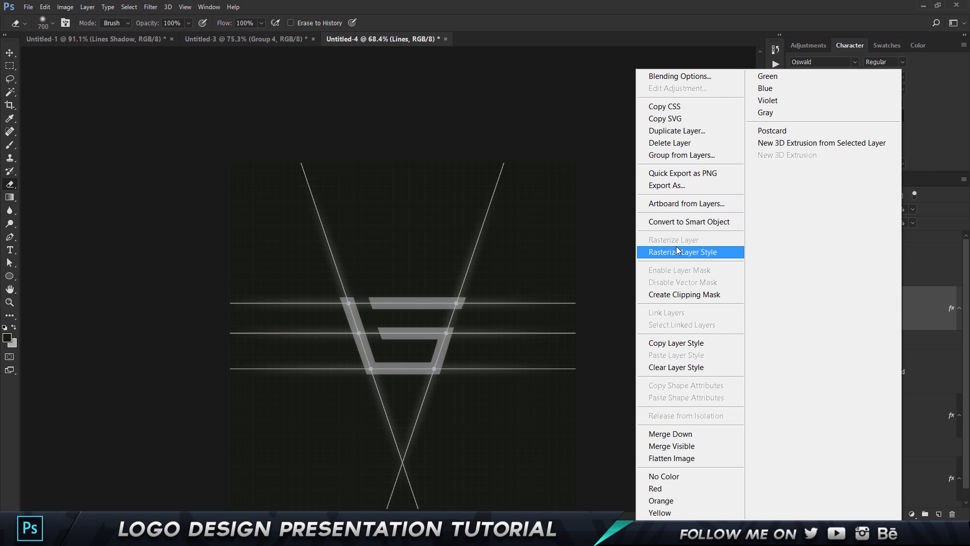
click(679, 252)
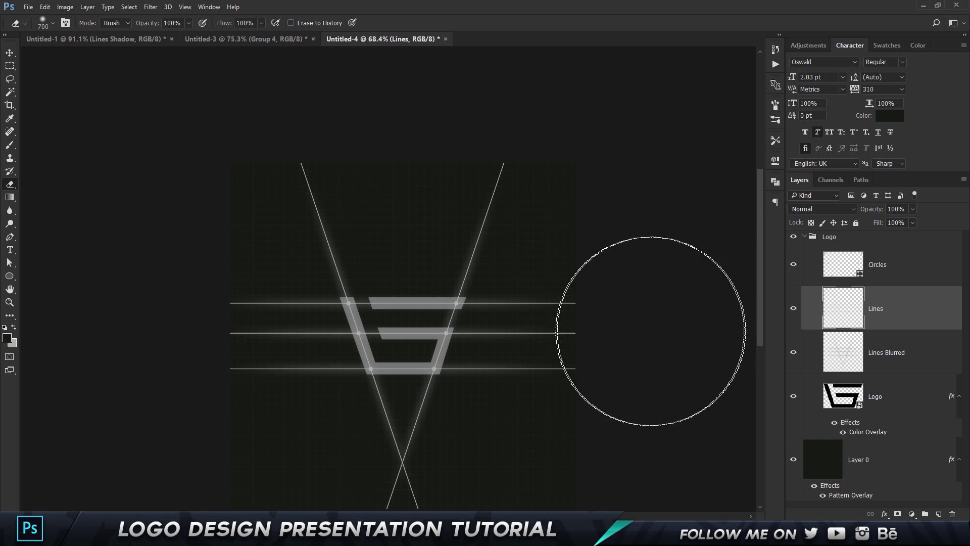
Fade all outer ends of the sharp construction lines on the Lines layer with the 700 px soft Eraser.
mouse_move(652, 336)
mouse_down()
mouse_move(622, 362)
mouse_move(594, 349)
mouse_move(581, 299)
mouse_move(606, 367)
mouse_move(559, 407)
mouse_move(585, 455)
mouse_move(589, 238)
mouse_up()
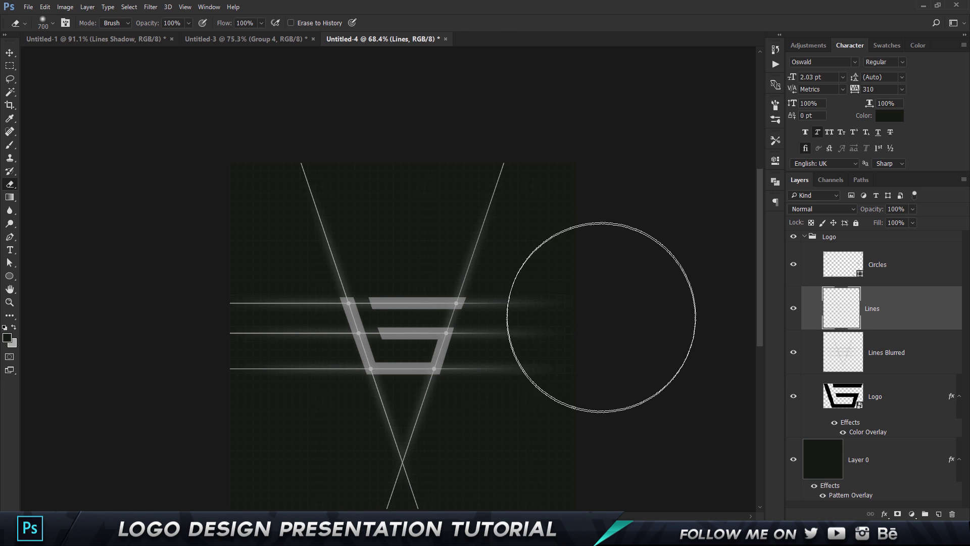
mouse_move(583, 81)
mouse_down()
mouse_move(468, 146)
mouse_move(566, 134)
mouse_move(233, 130)
mouse_move(271, 134)
mouse_move(205, 144)
mouse_move(421, 121)
mouse_move(247, 137)
mouse_move(374, 145)
mouse_move(262, 124)
mouse_move(226, 135)
mouse_move(550, 124)
mouse_move(474, 143)
mouse_move(285, 105)
mouse_move(99, 224)
mouse_move(197, 337)
mouse_up()
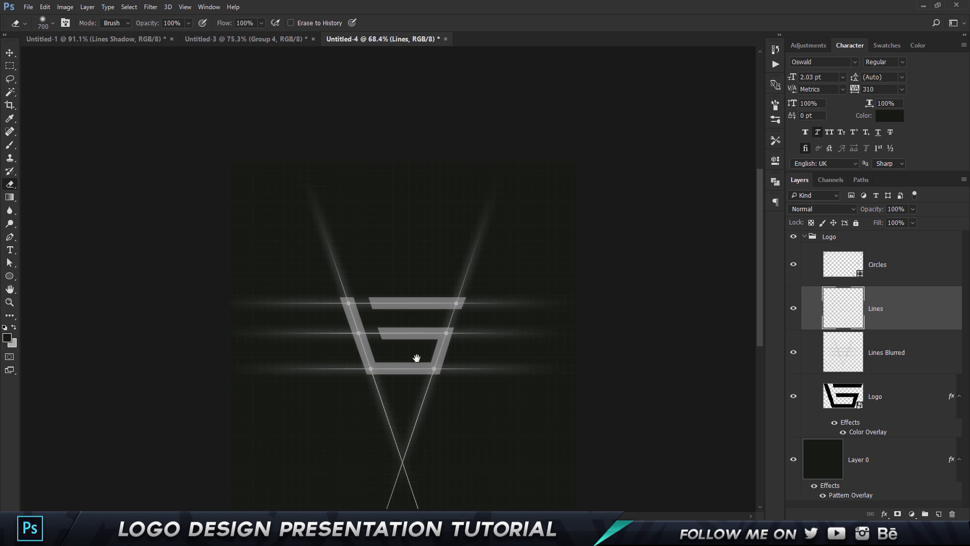
drag(417, 358, 382, 242)
mouse_move(389, 279)
mouse_down()
mouse_move(385, 369)
mouse_move(346, 335)
mouse_move(372, 347)
mouse_up()
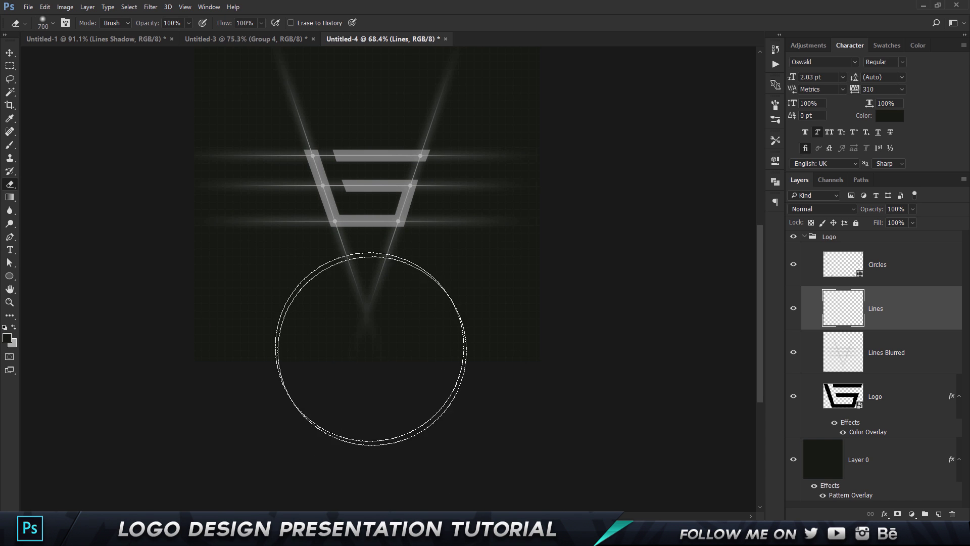
Set the opacity of the Lines Blurred layer to 30% and switch to the Move tool.
drag(657, 199, 648, 299)
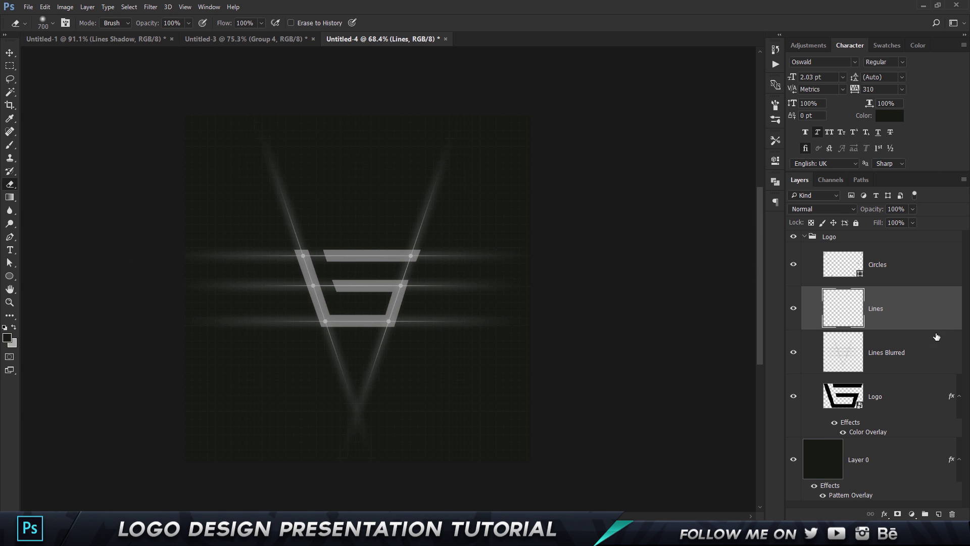
click(920, 336)
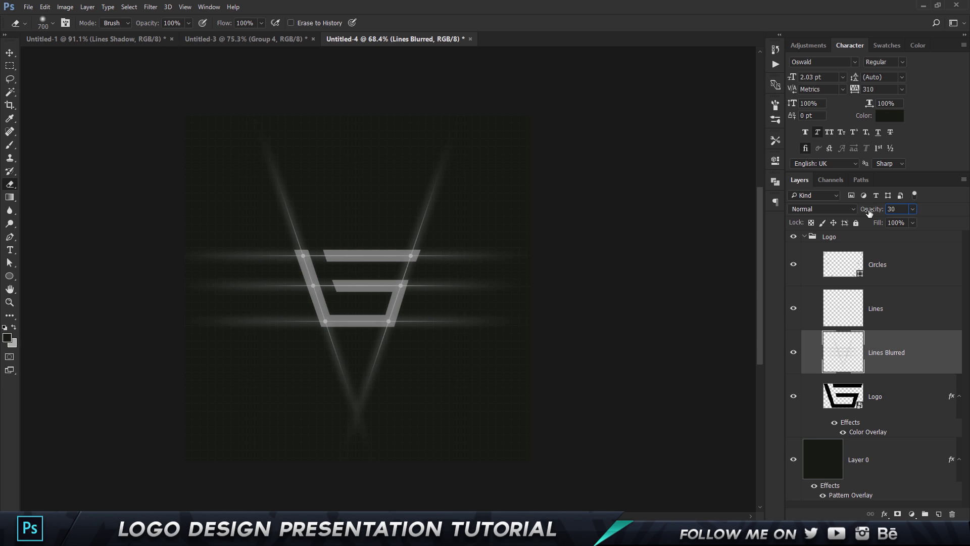
key(v)
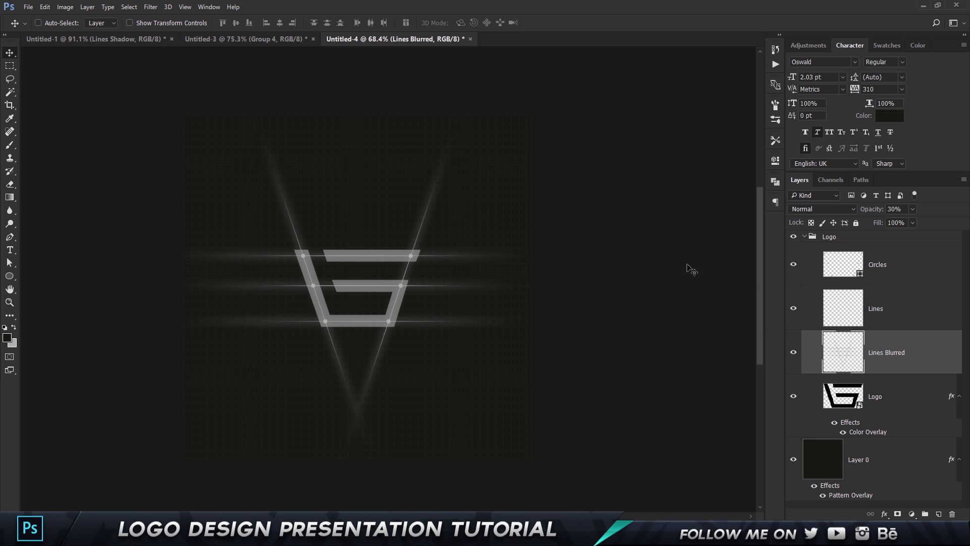
key(ctrl+0)
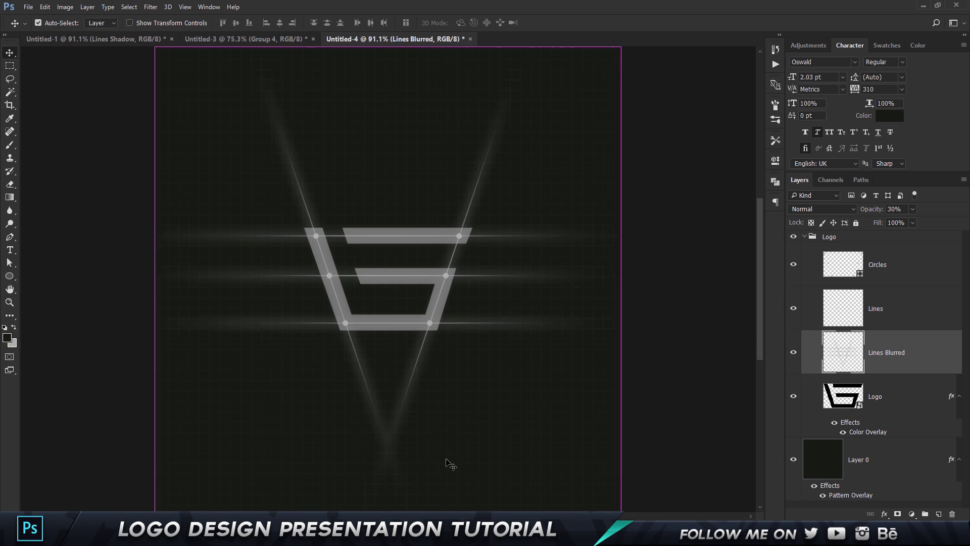
Duplicate the collapsed Logo group and rename the original group as Logo Backup.
scroll(753, 311, up, 2)
click(834, 236)
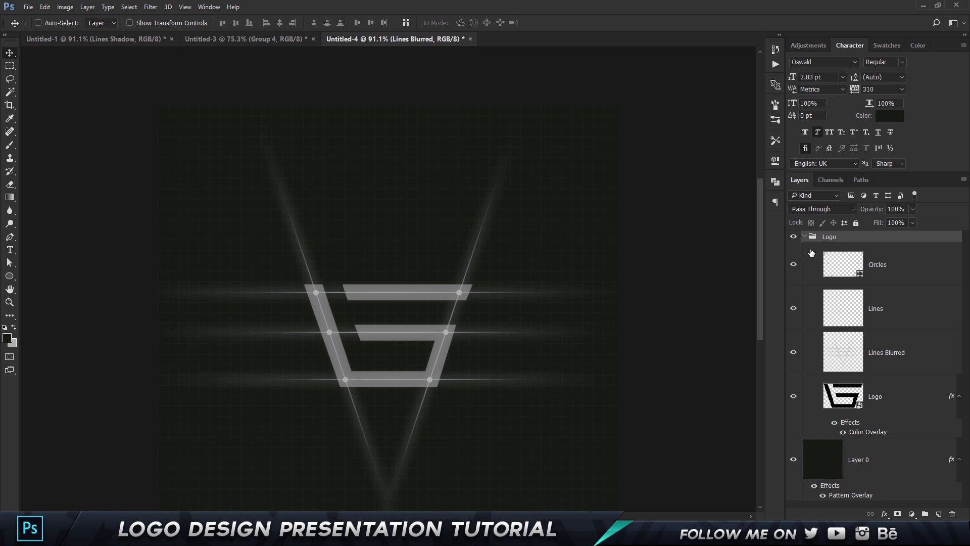
click(805, 236)
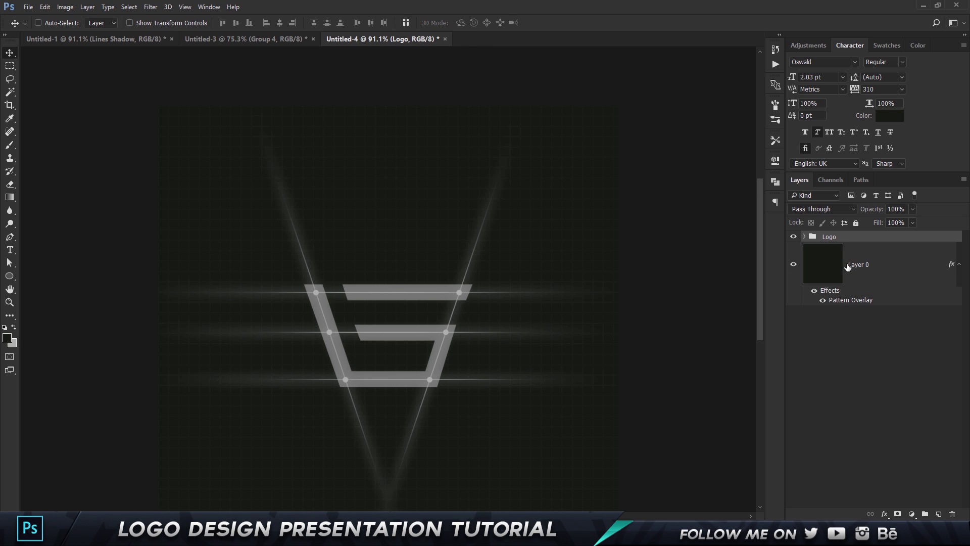
key(ctrl+j)
double_click(831, 248)
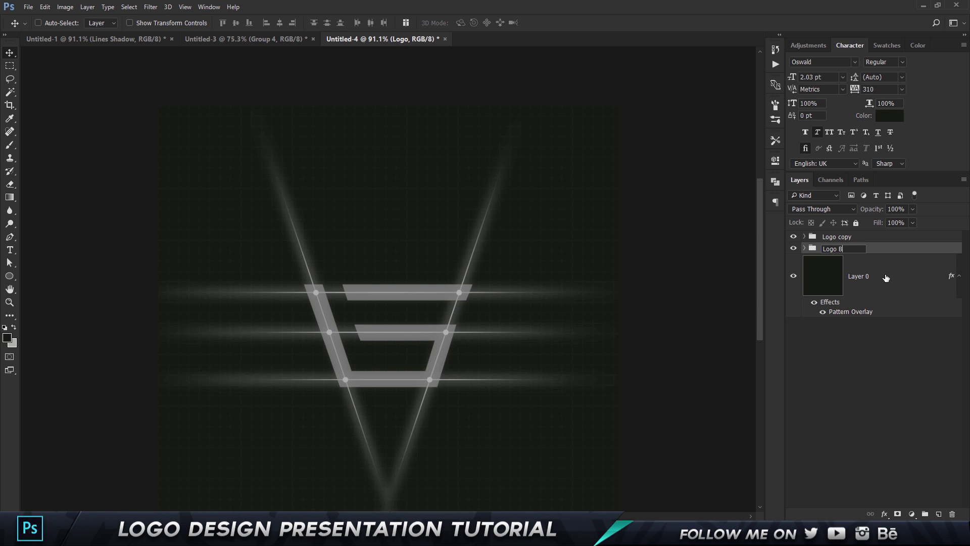
text(Backkup)
key(Return)
Merge the Logo copy group into a single layer.
click(860, 237)
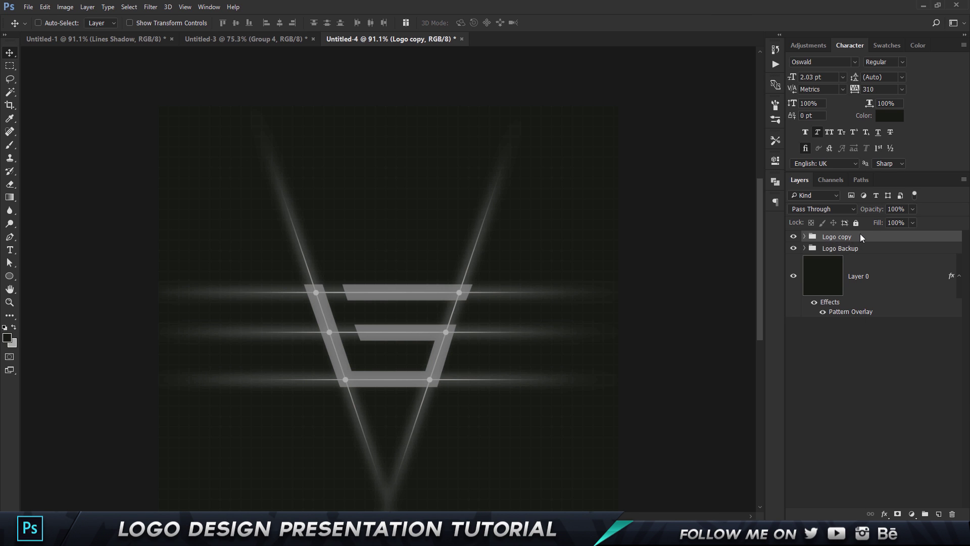
right_click(860, 234)
click(762, 413)
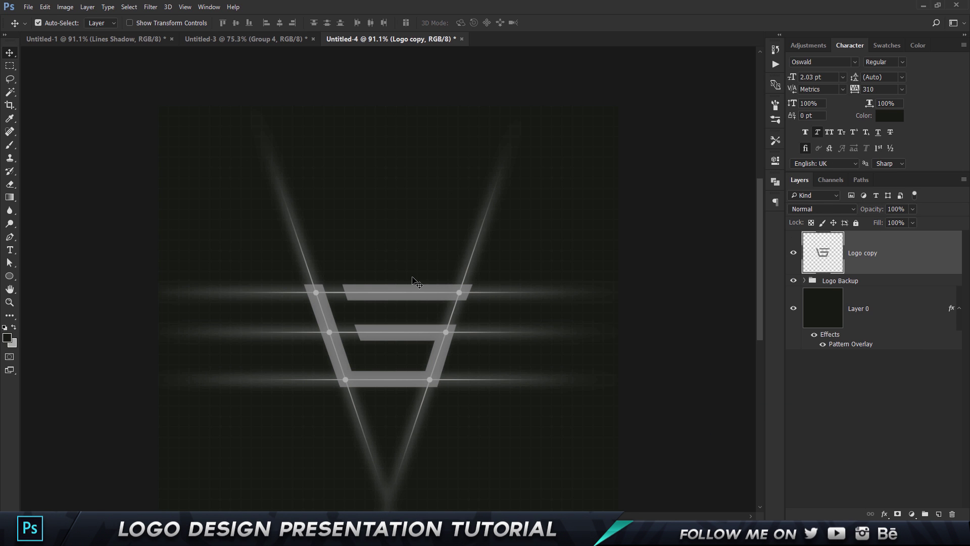
key(ctrl+t)
scroll(506, 182, down, 2)
right_click(465, 182)
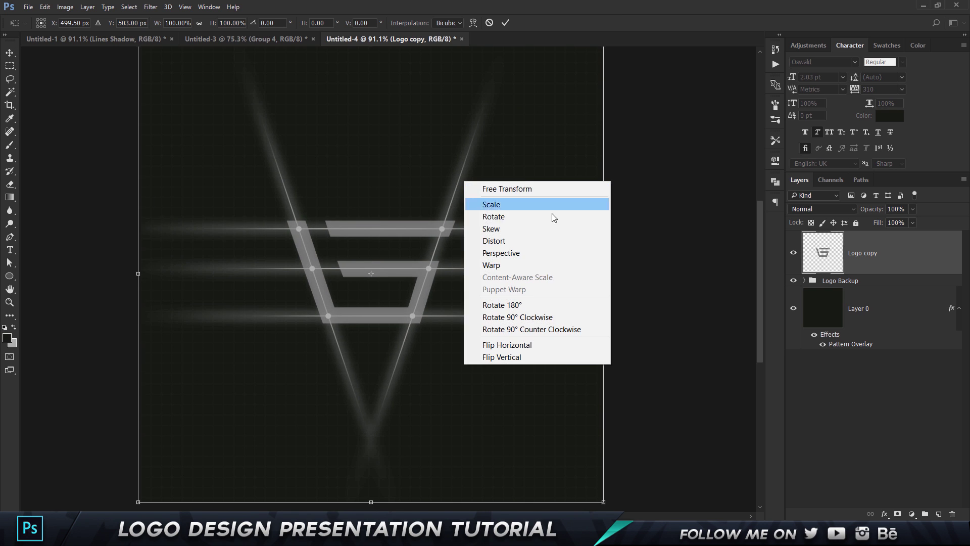
key(Escape)
alt+scroll(526, 259, down, 2)
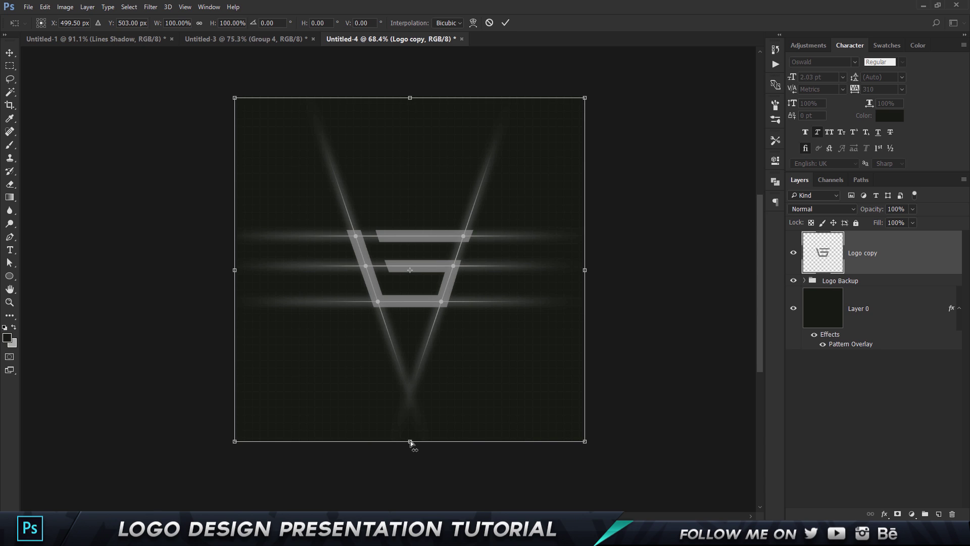
drag(410, 441, 440, 444)
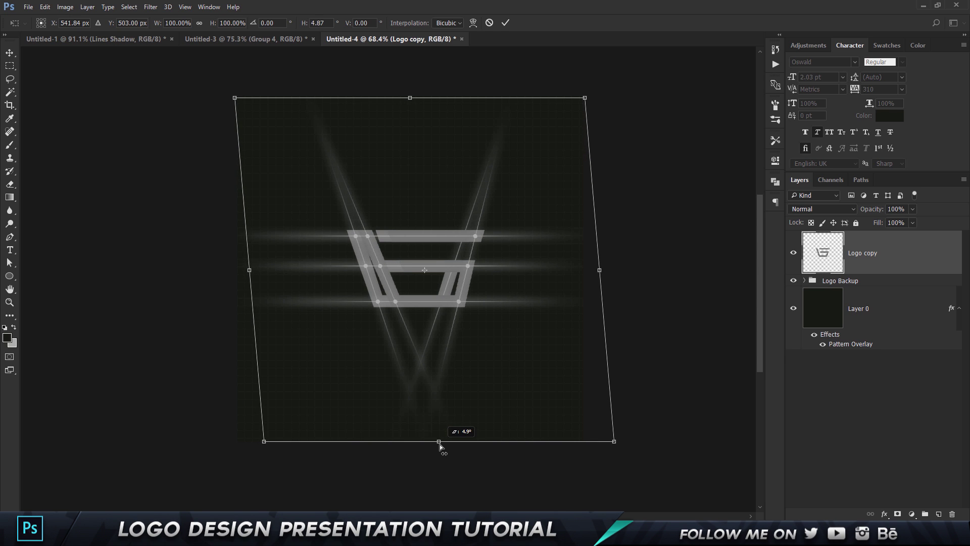
Hide the Logo Backup group and skew the Logo copy layer about 4.2° horizontally, with its left edge lowered and its right edge slightly raised.
click(794, 281)
key(Escape)
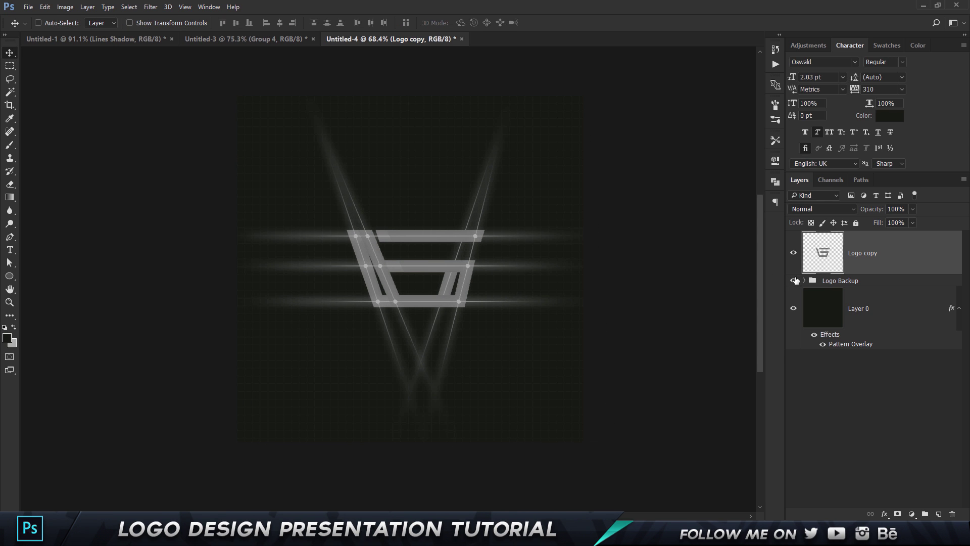
key(ctrl+t)
right_click(397, 214)
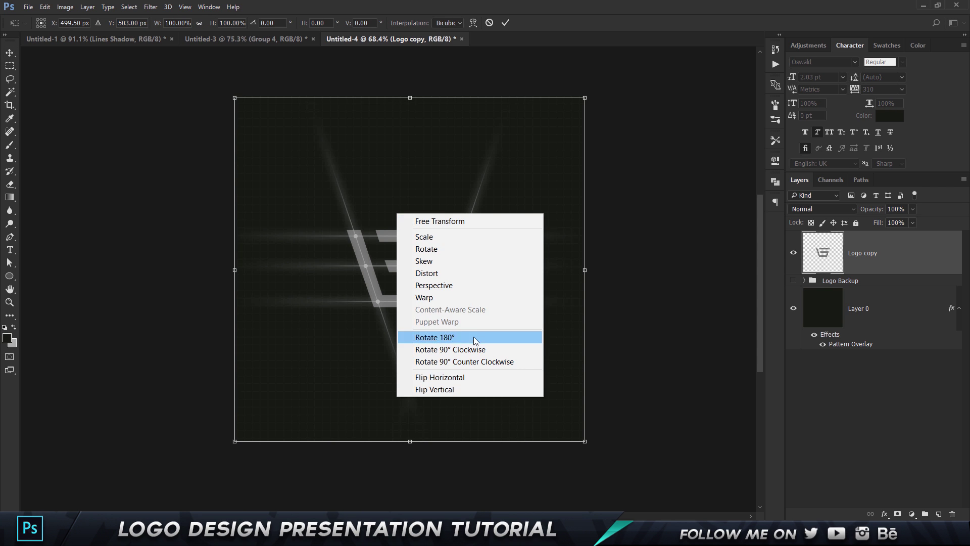
click(411, 448)
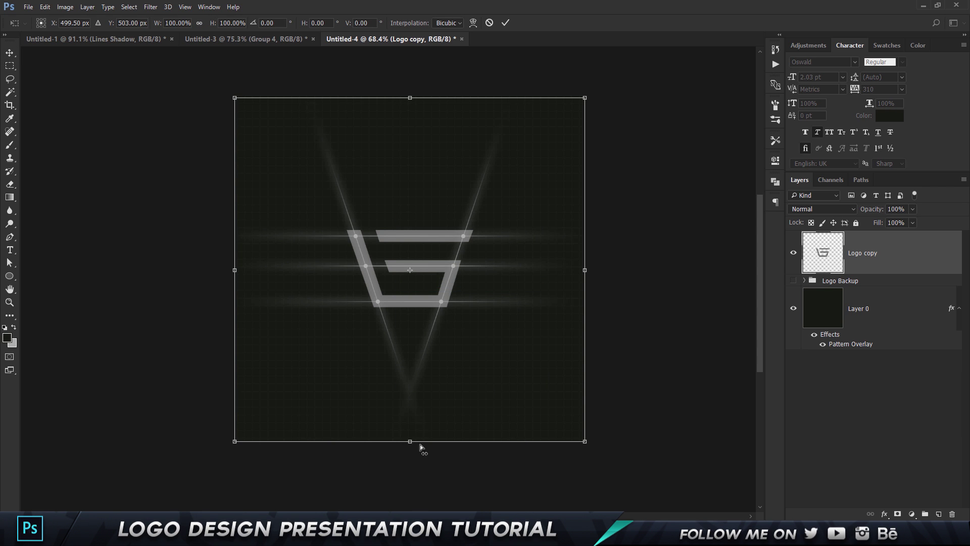
drag(420, 447, 445, 444)
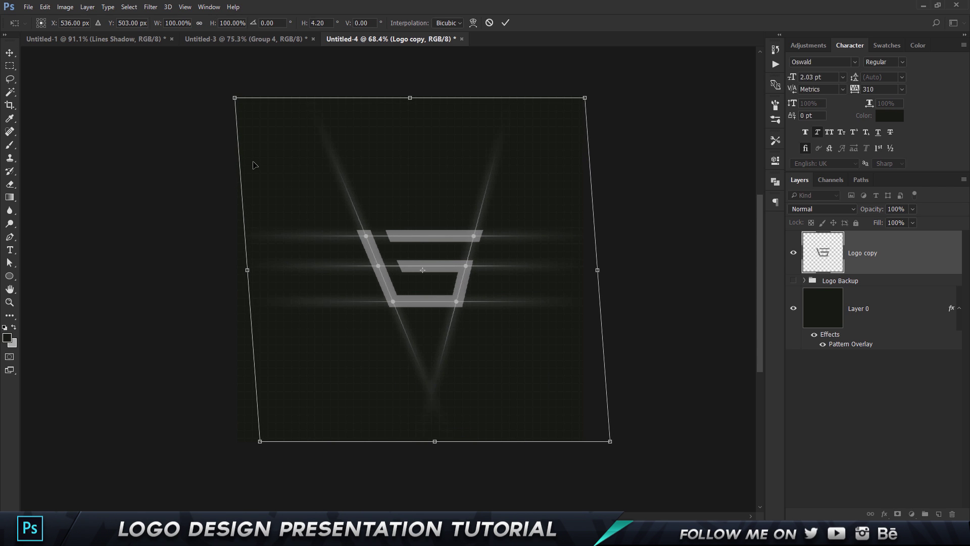
drag(248, 276, 249, 295)
drag(598, 273, 596, 265)
key(Return)
Rotate the skewed Logo copy layer about 4.9° counterclockwise with Free Transform.
key(ctrl+t)
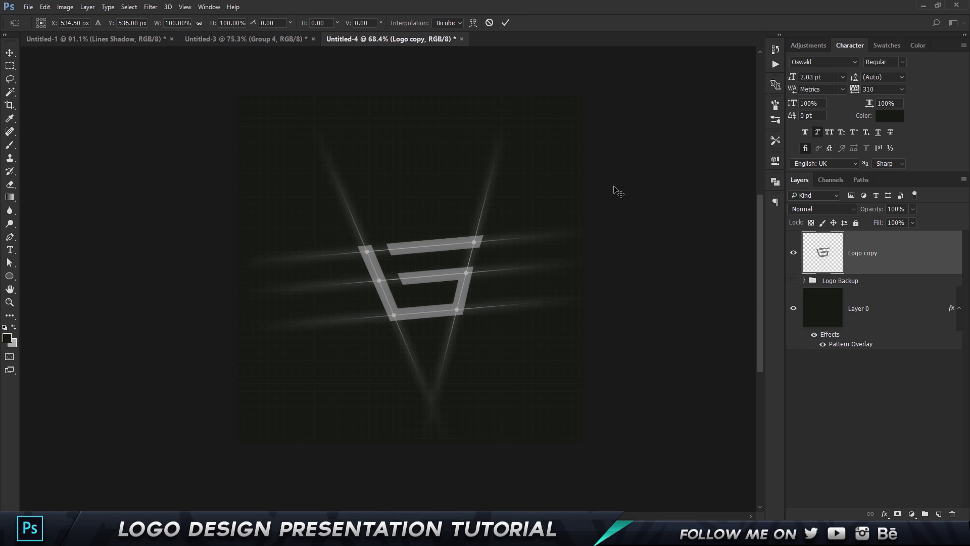
drag(615, 186, 614, 167)
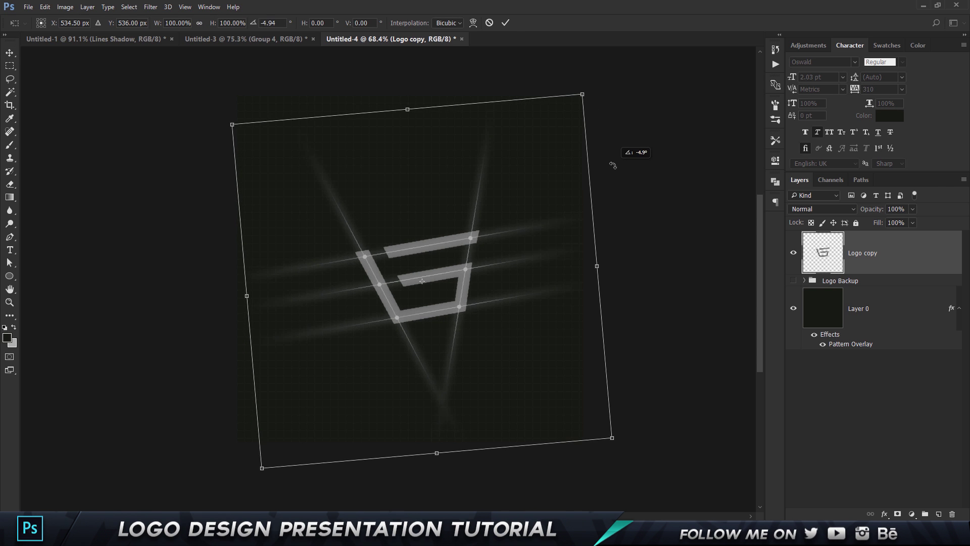
key(Return)
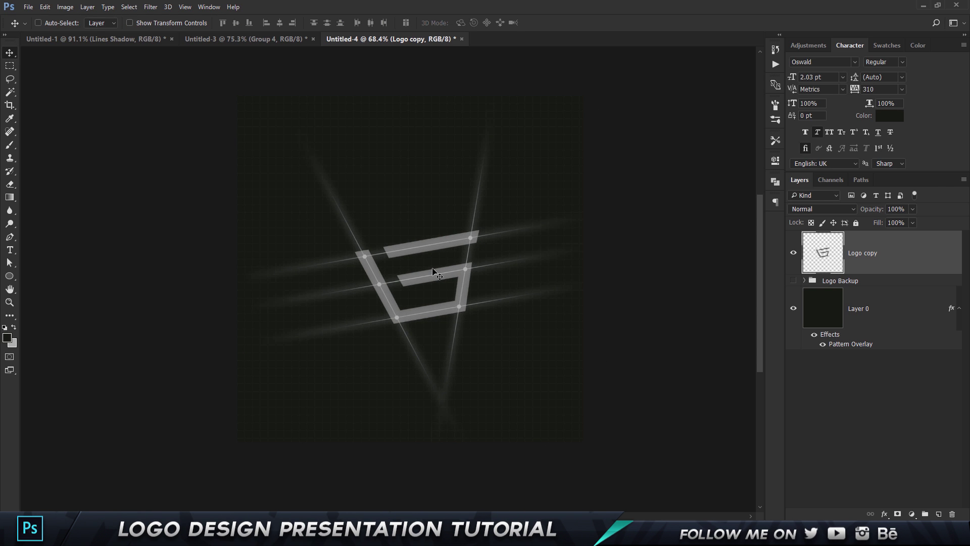
Add a new empty layer beneath Layer 0 and rename it as BG.
scroll(433, 273, up, 2)
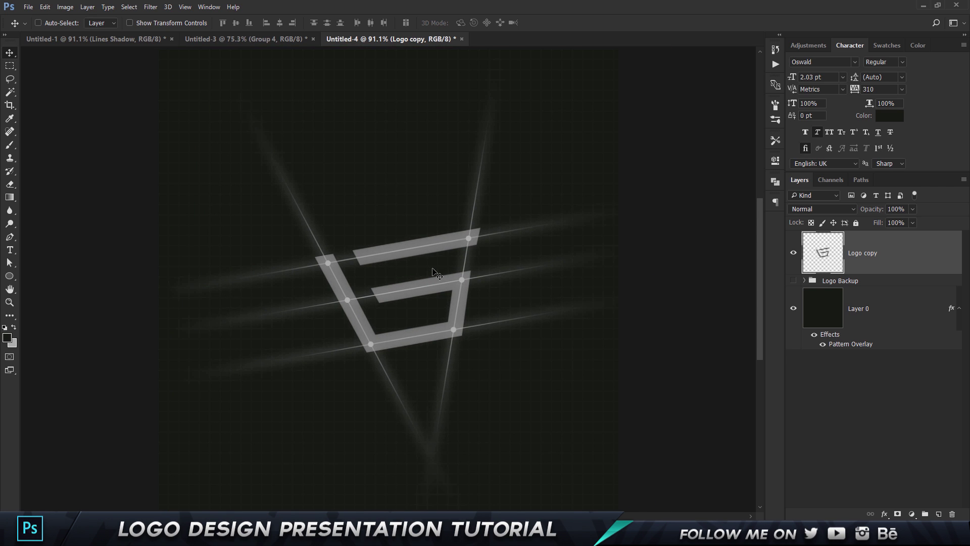
click(915, 311)
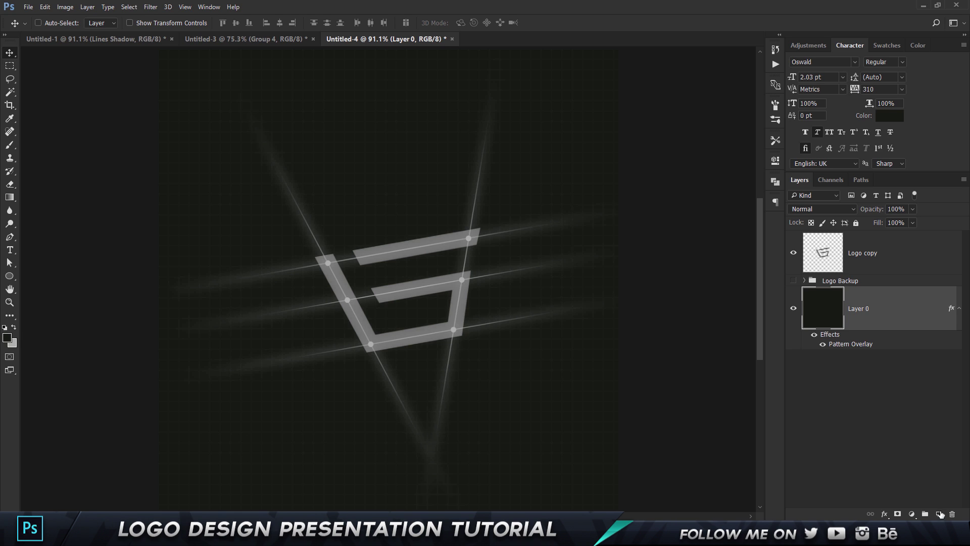
click(939, 514)
drag(904, 319, 905, 415)
double_click(860, 372)
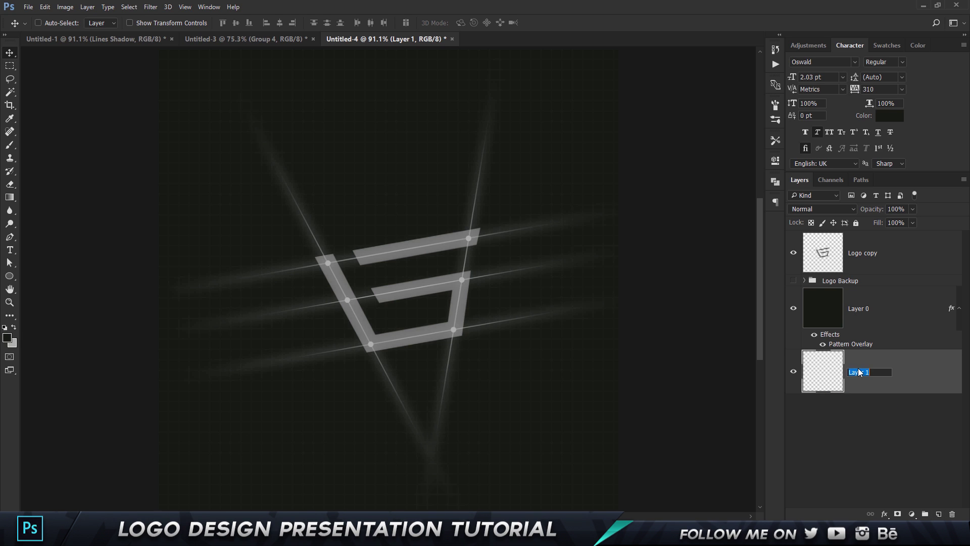
text(BG)
key(Return)
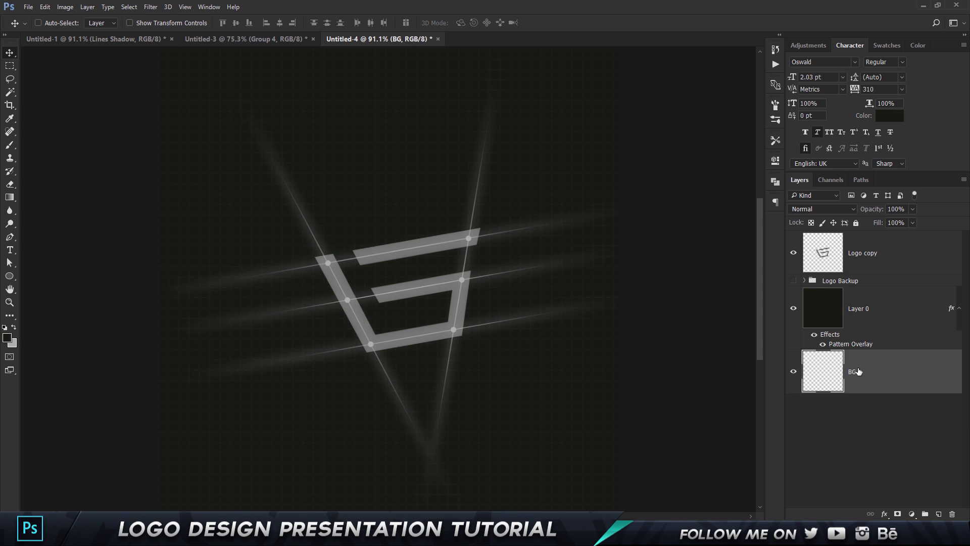
Set the fill of Layer 0 to 0% and rasterize its layer style to isolate the grid pattern.
right_click(867, 305)
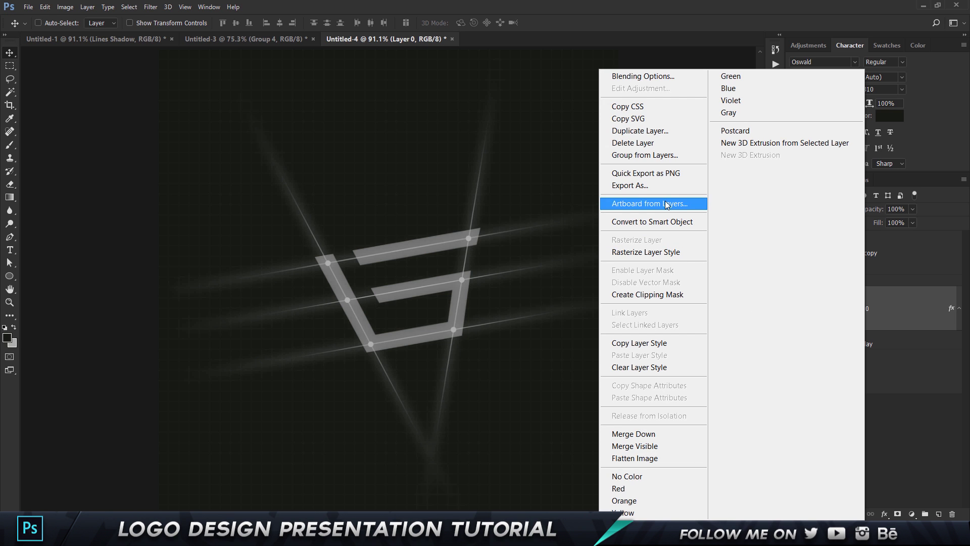
click(949, 382)
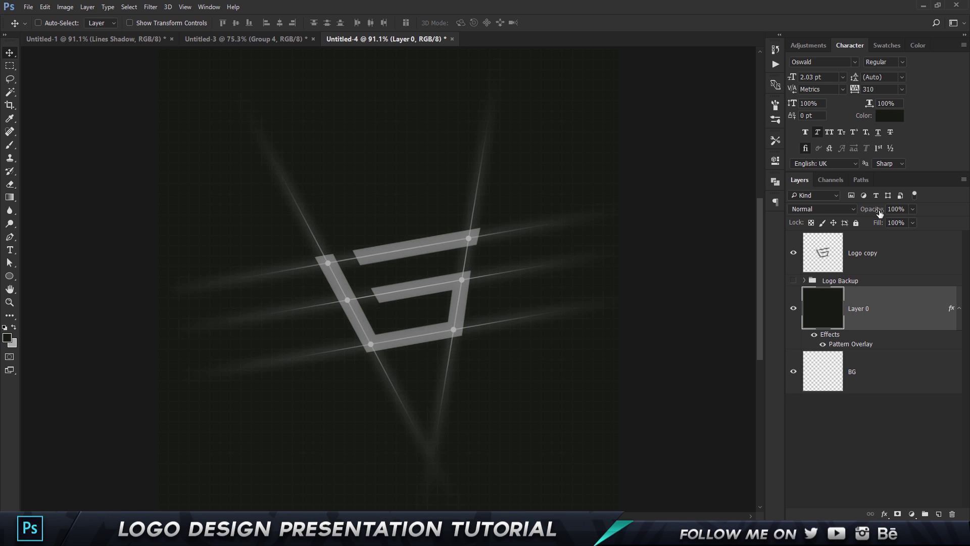
drag(880, 225, 354, 225)
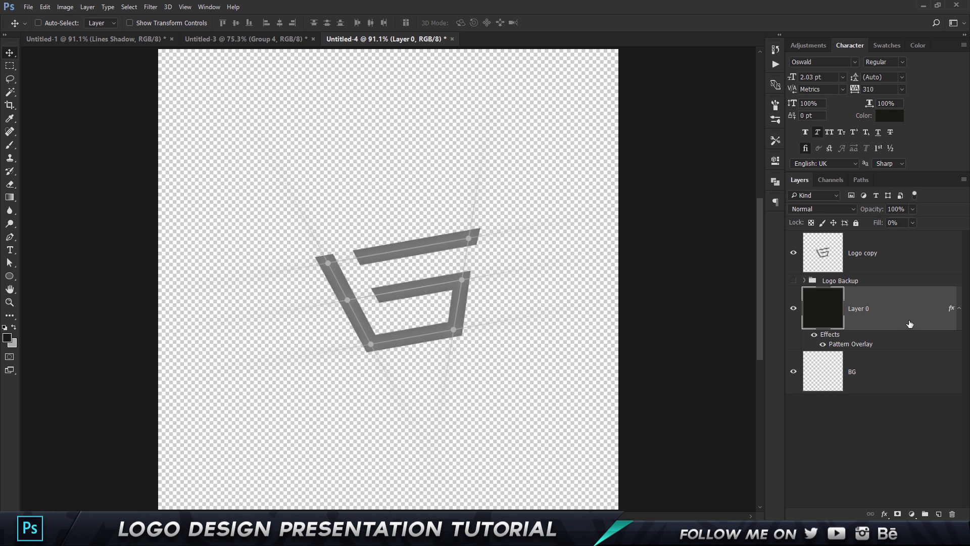
right_click(891, 302)
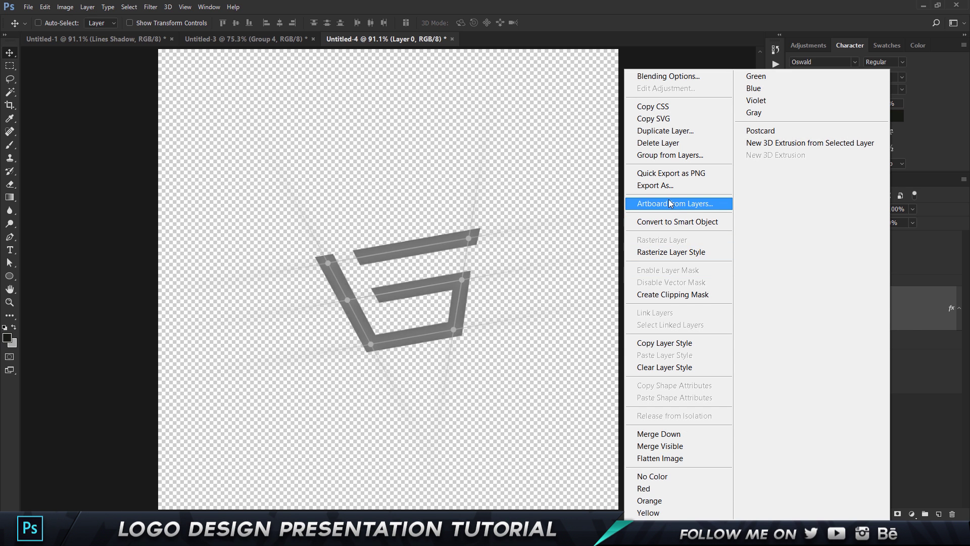
click(672, 253)
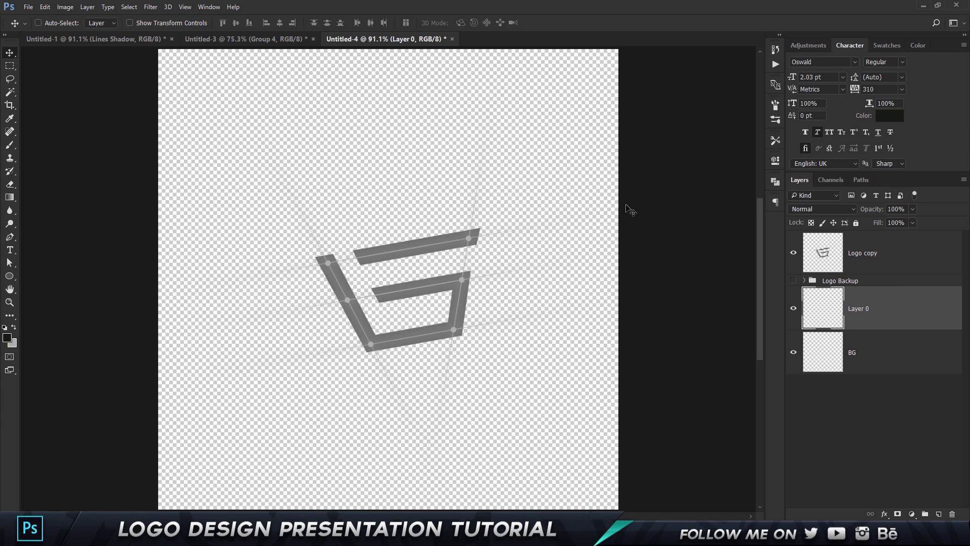
Fill the BG layer with the dark foreground color, and select Layer 0 with the grid pattern.
click(932, 358)
key(alt+BackSpace)
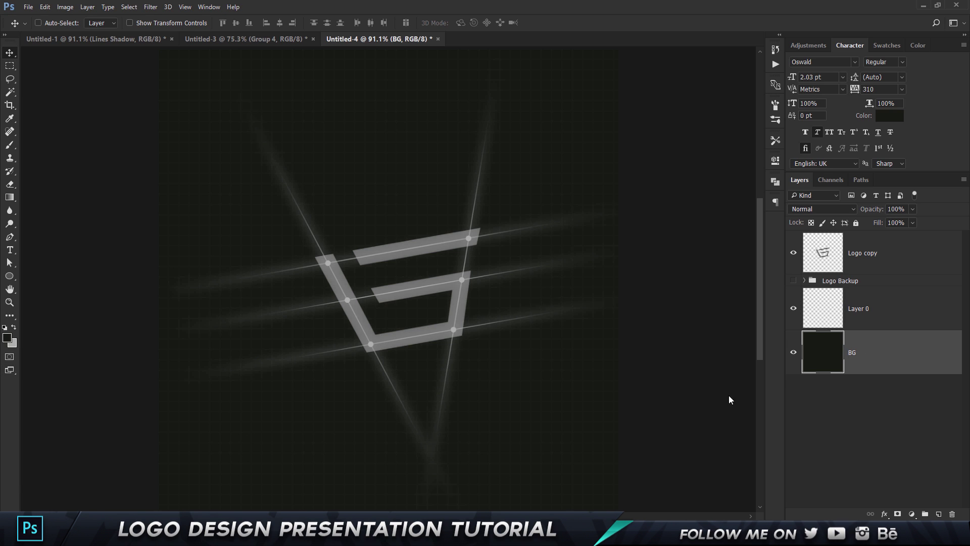
click(909, 313)
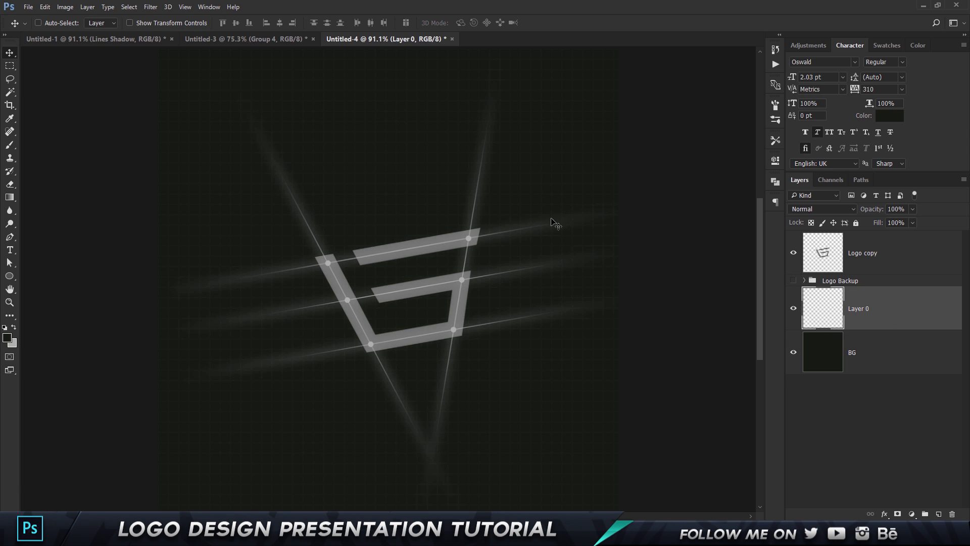
scroll(465, 221, down, 1)
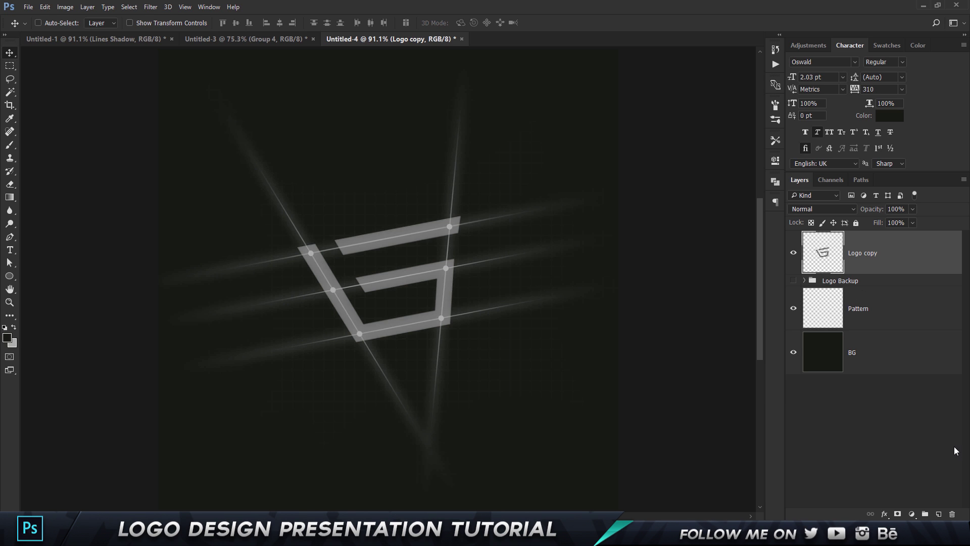
Add a new empty layer between the Pattern and BG layers.
click(940, 514)
drag(889, 241, 892, 367)
Sample the light grey #737174 from the upper-right corner of the Untitled-1 artwork as foreground color, and return to Untitled-4.
click(90, 45)
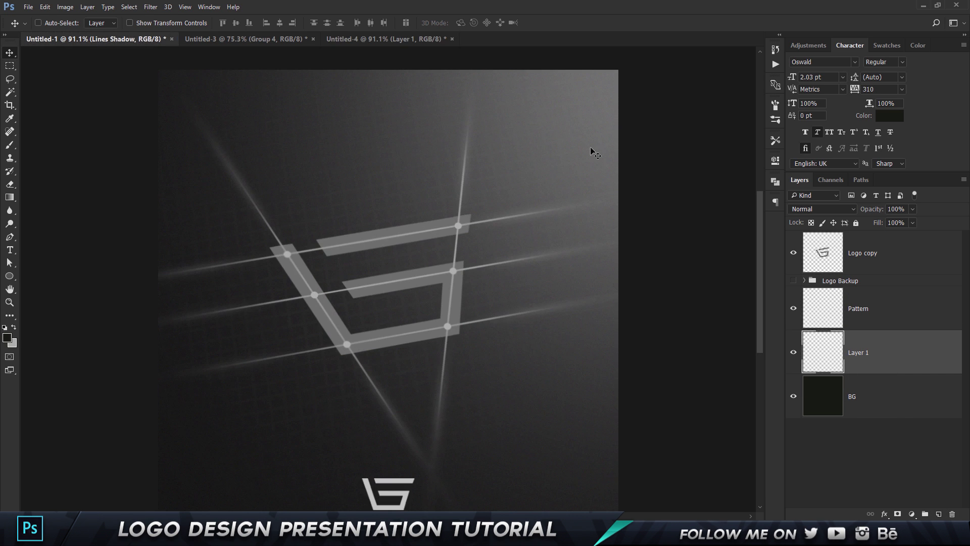
key(i)
click(611, 85)
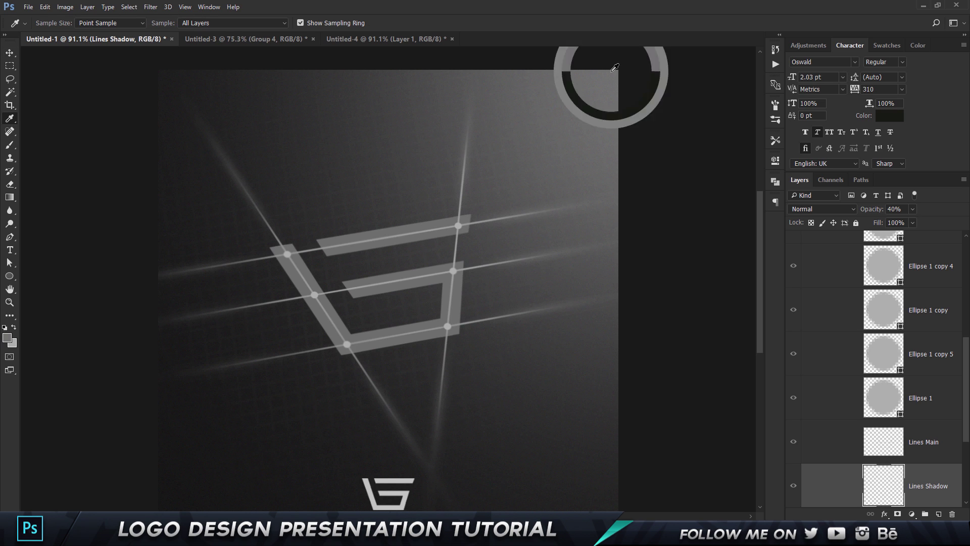
click(359, 41)
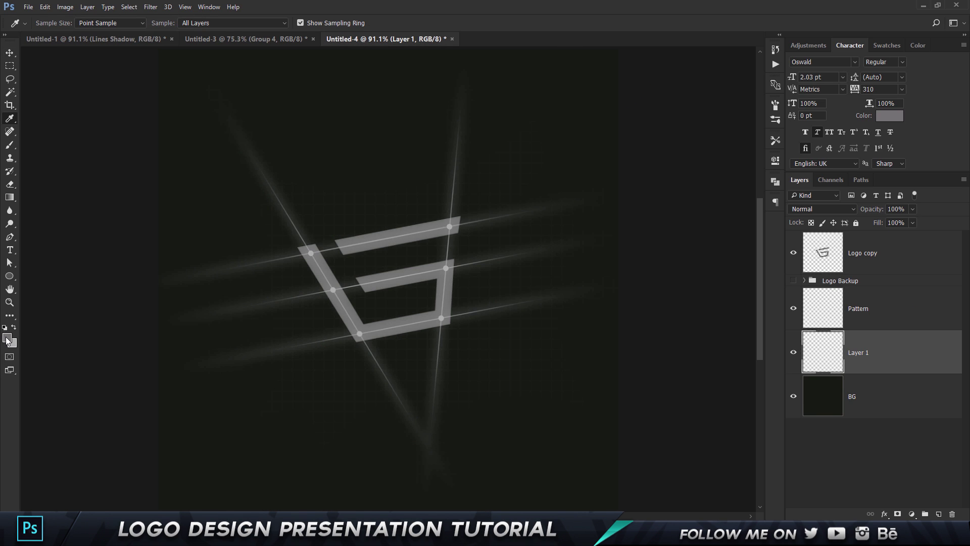
click(8, 337)
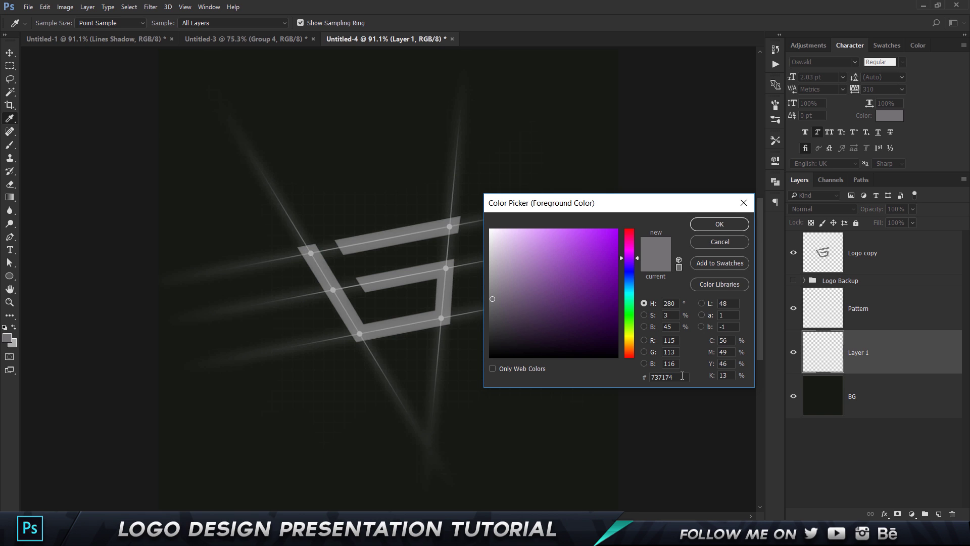
click(726, 244)
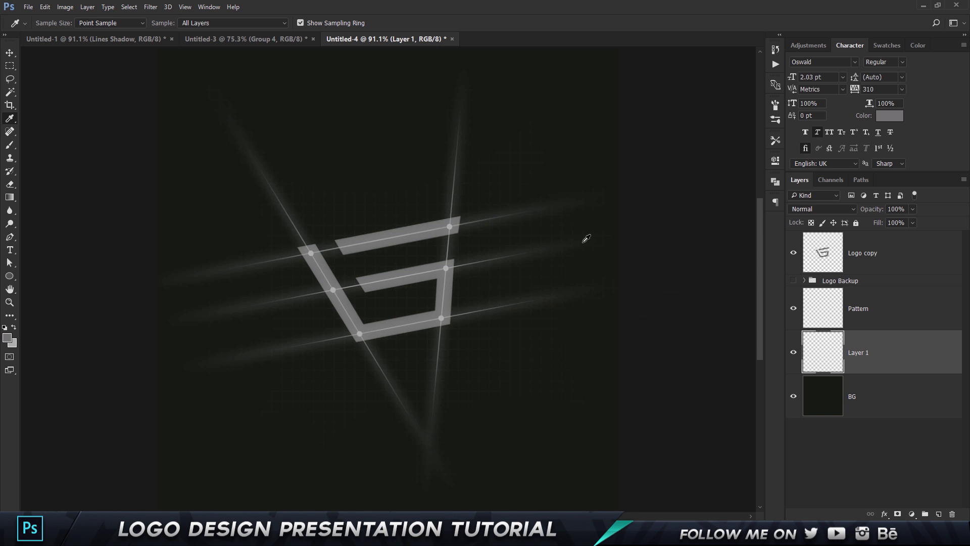
Set up the Brush tool with a soft 1700 px brush for painting the corner glow on Layer 1.
scroll(585, 241, down, 4)
key(b)
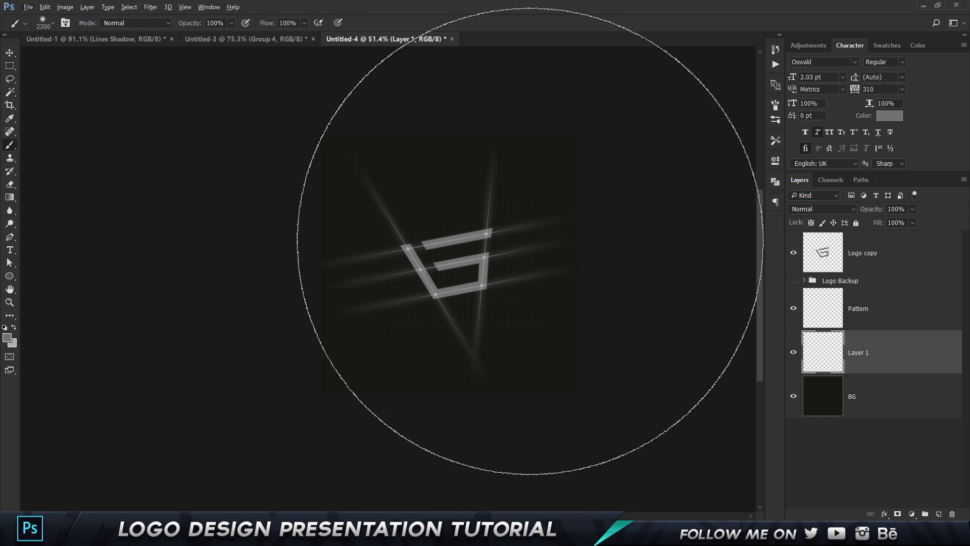
key(bracketleft)
key(bracketleft)
key(bracketleft)
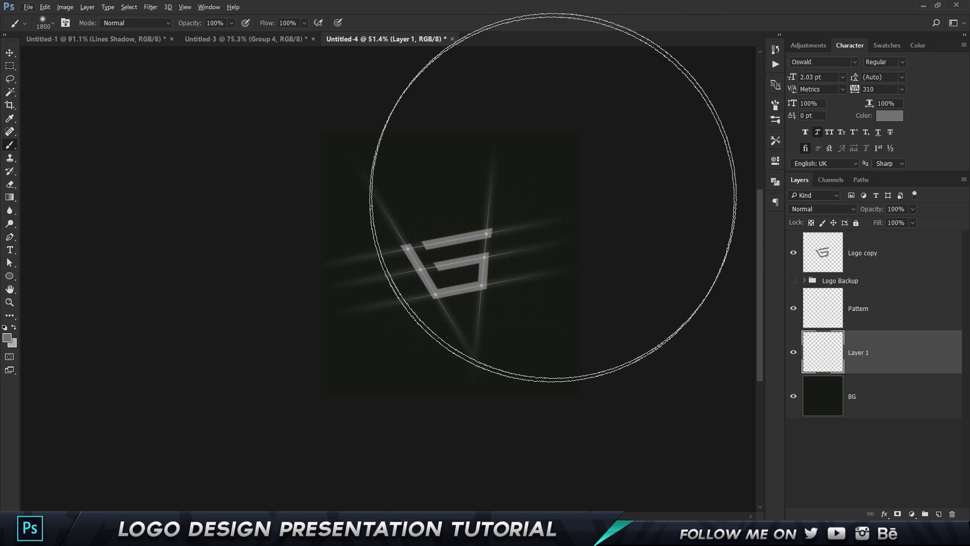
drag(604, 127, 449, 208)
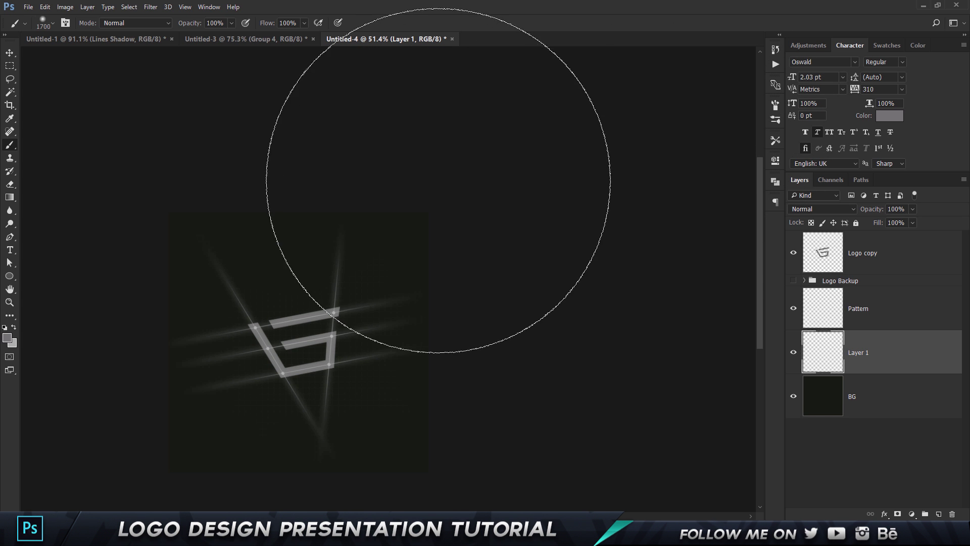
Try brushing a grey glow into the canvas's upper-right corner on Layer 1, and undo the strokes.
click(596, 232)
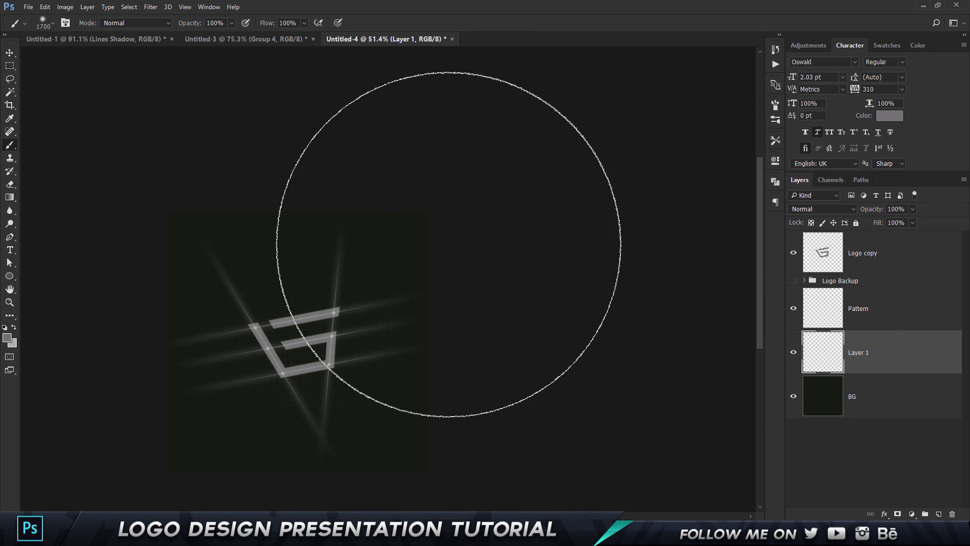
click(597, 230)
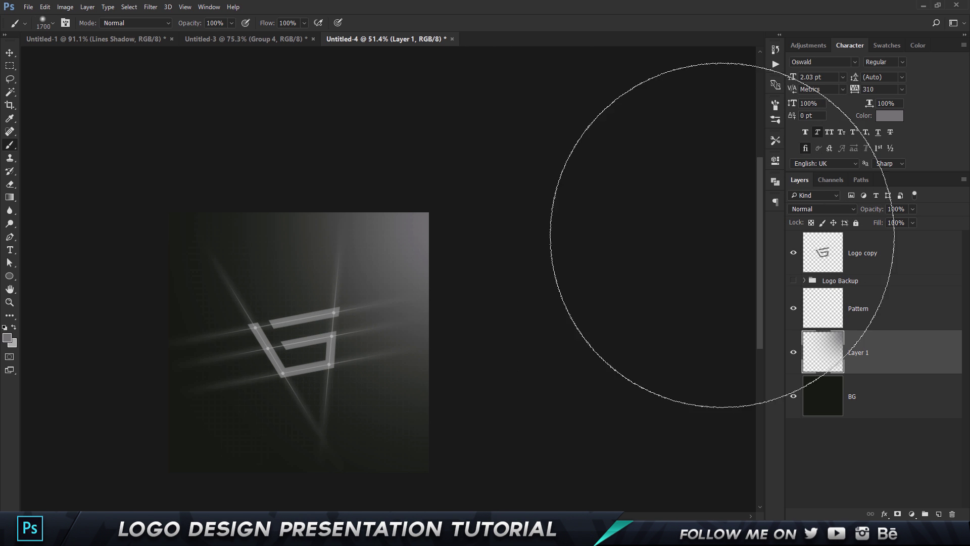
key(ctrl+z)
key(ctrl+z)
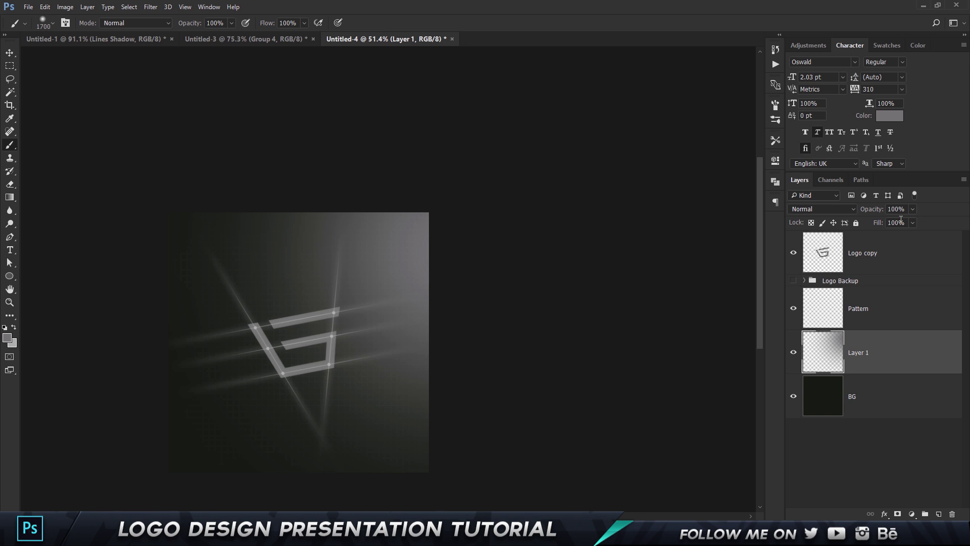
key(ctrl+z)
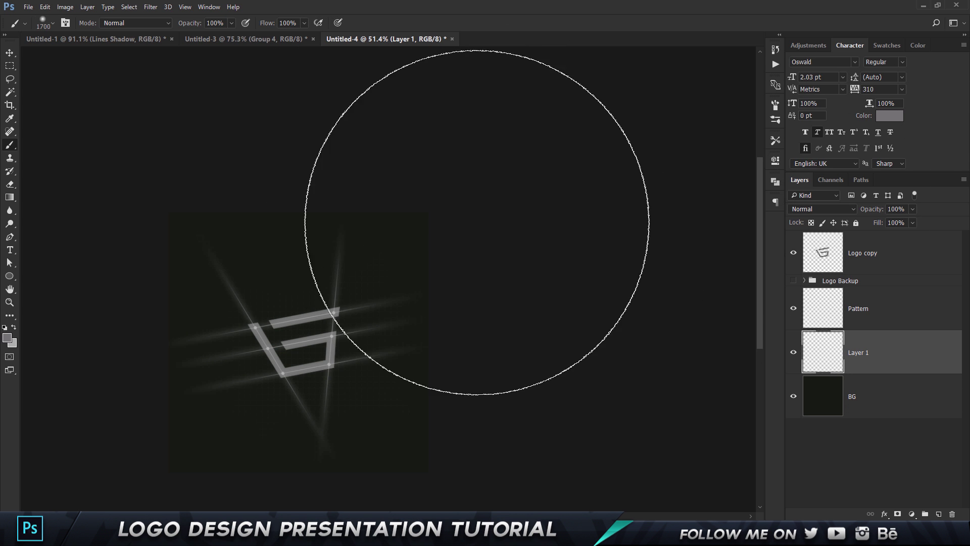
Paint a grey glow in the canvas's upper-right corner with one brush dab, and compare it with the Untitled-1 artwork.
click(449, 225)
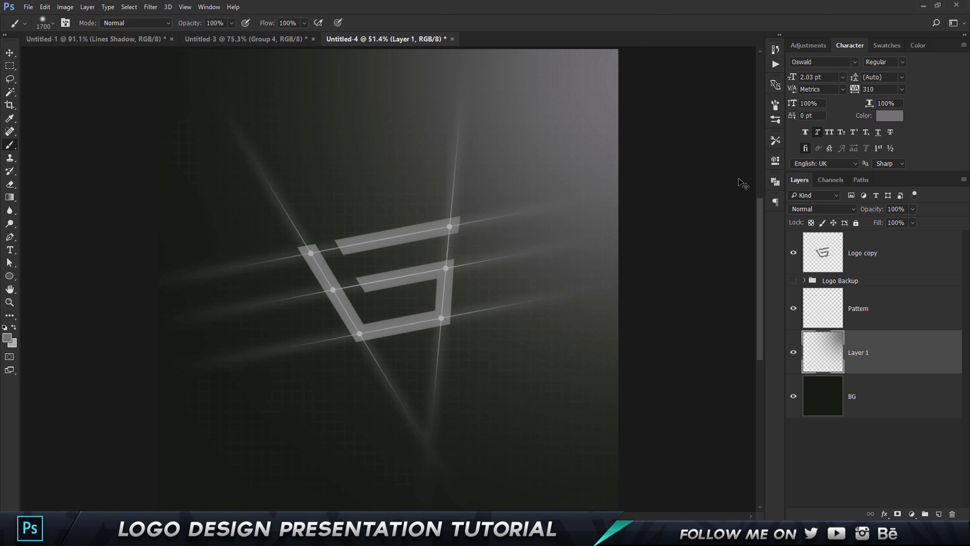
click(101, 38)
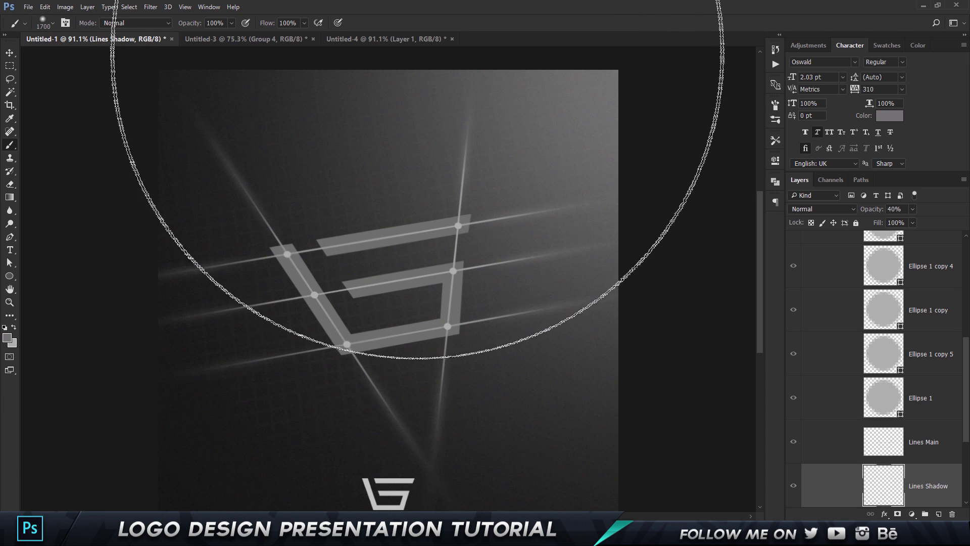
click(382, 39)
key(v)
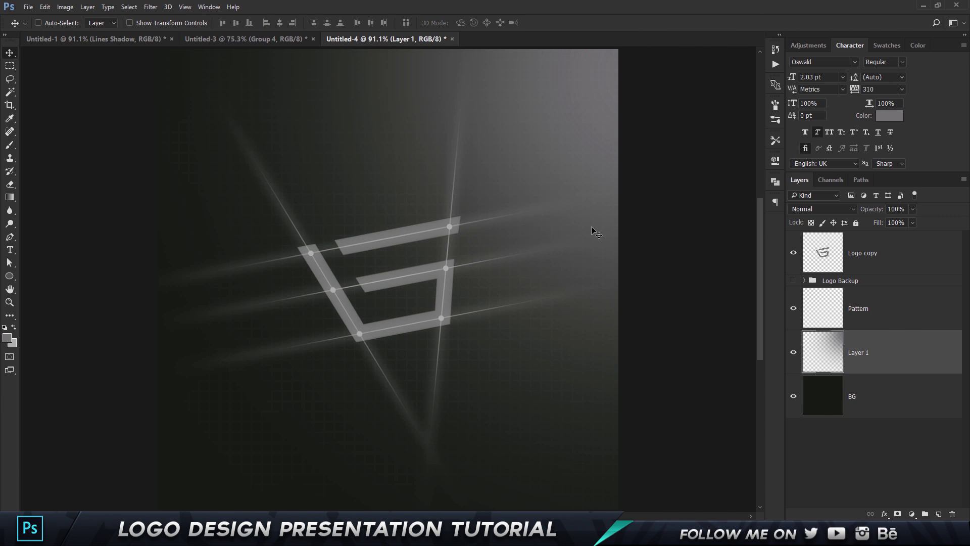
Enlarge the Logo copy layer proportionally around its centre to about 117.6%.
click(873, 257)
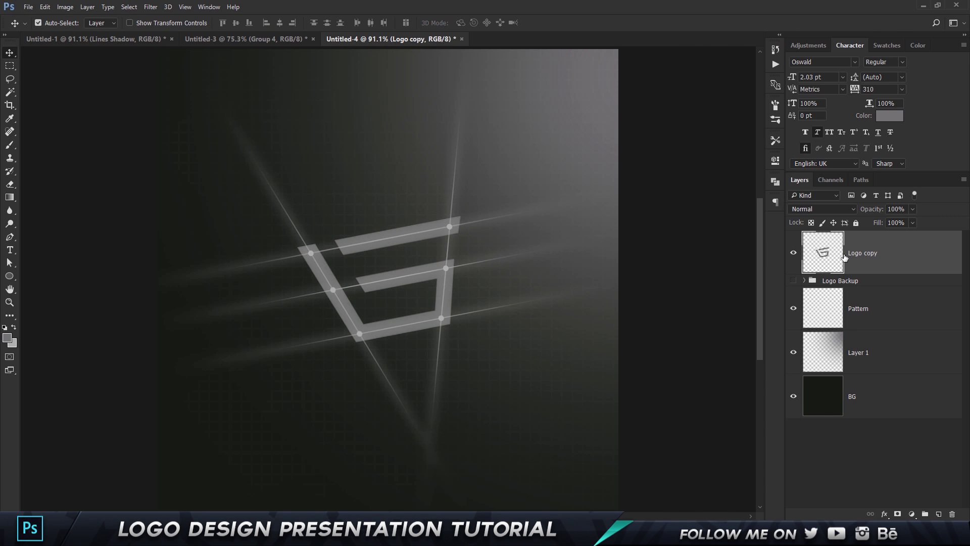
key(ctrl+t)
key(ctrl+0)
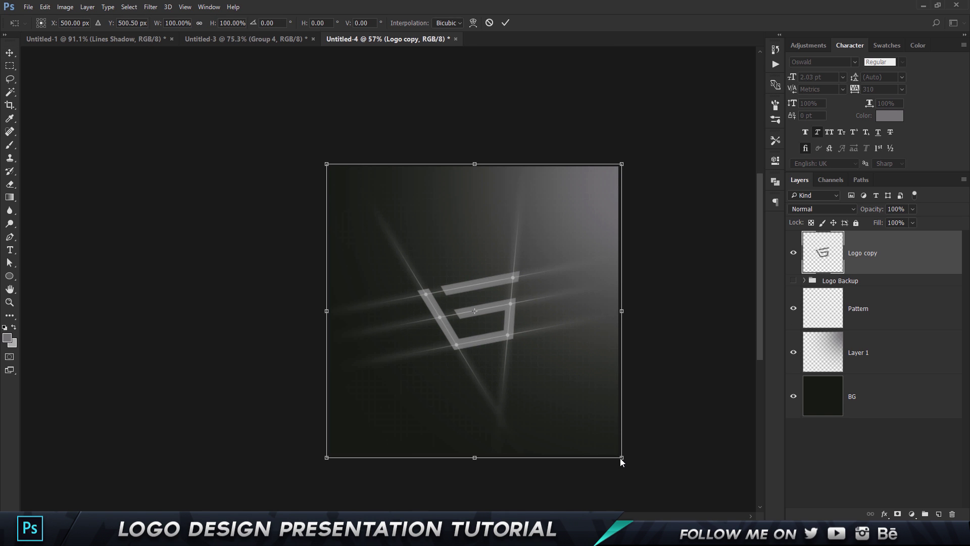
drag(623, 457, 655, 458)
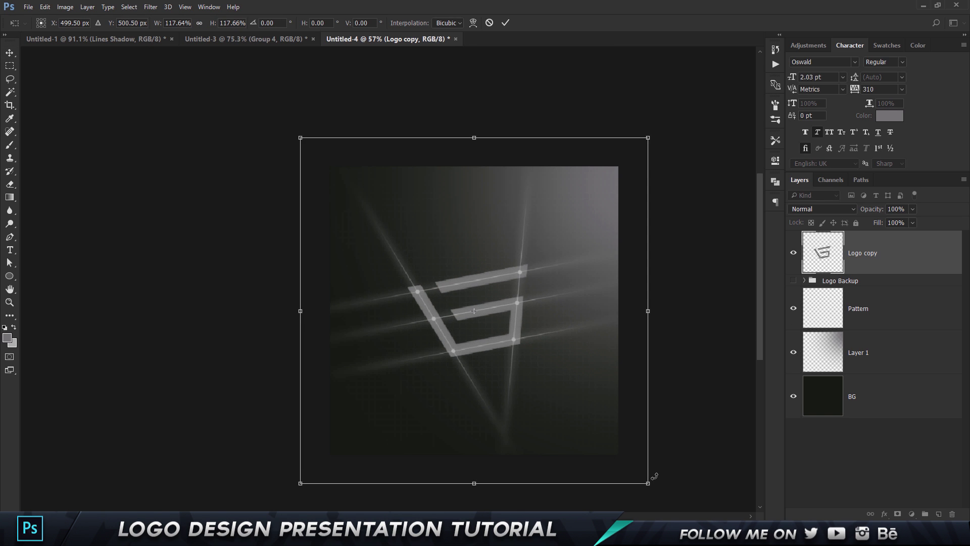
key(Return)
key(ctrl+0)
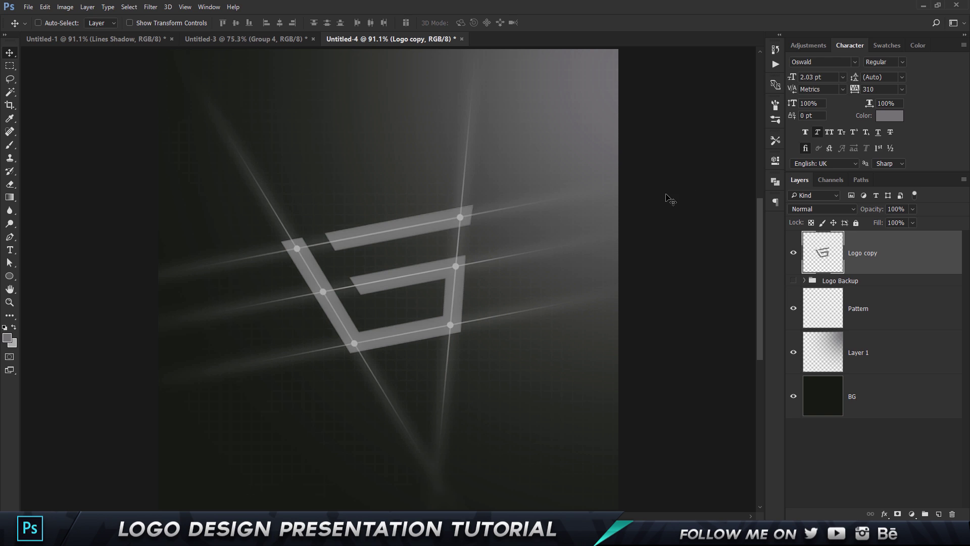
Merge Layer 1 with the BG layer and name the merged layer BG.
click(888, 359)
shift+click(884, 397)
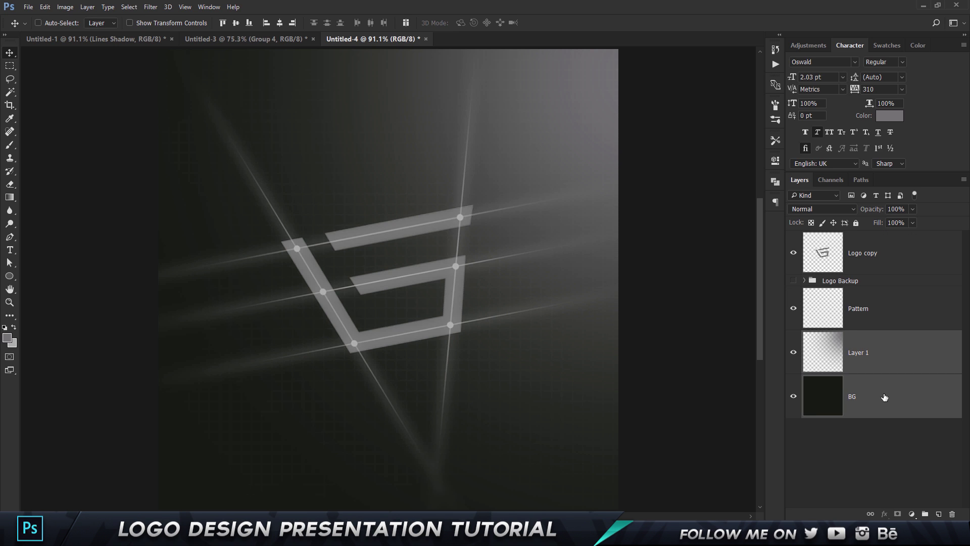
key(ctrl+e)
double_click(859, 353)
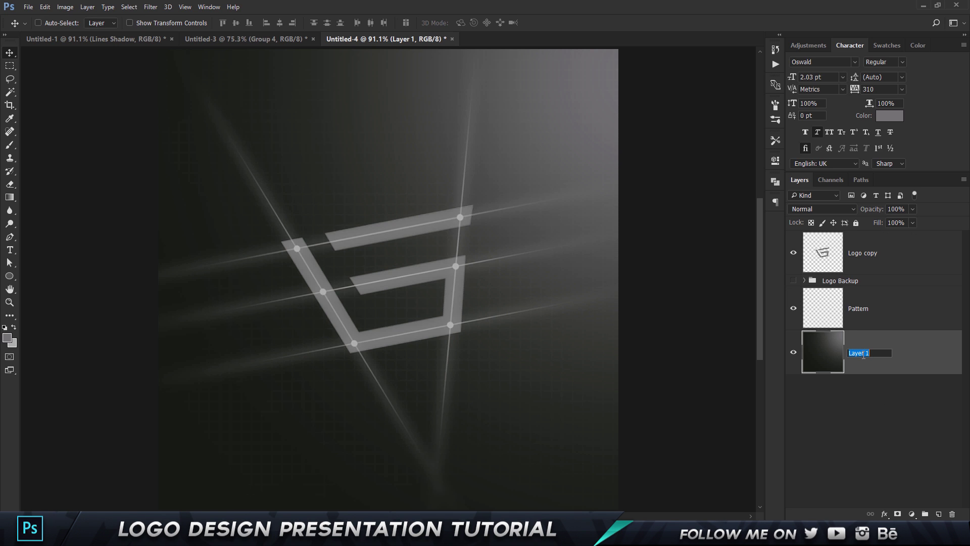
text(BG)
key(Return)
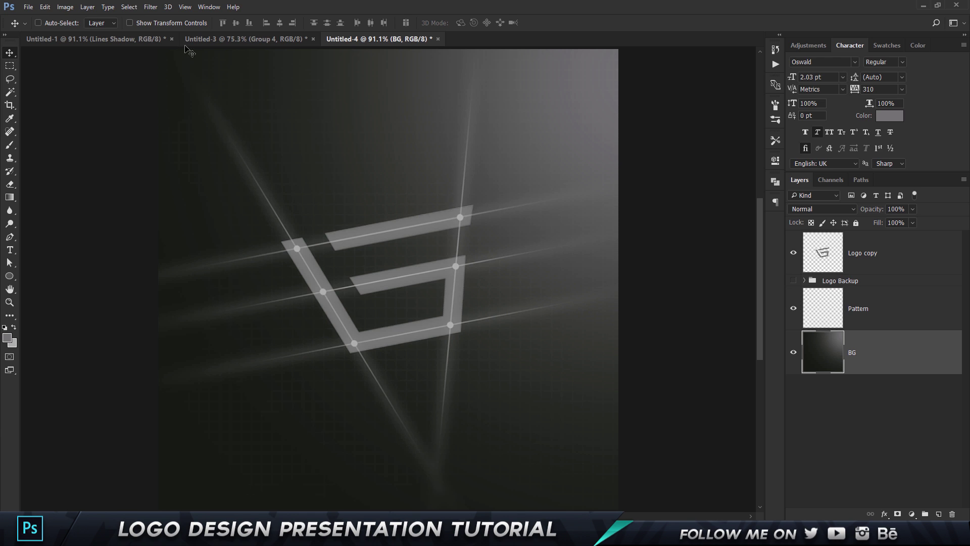
Apply the Add Noise filter to the BG layer with a 1% amount and Gaussian distribution, not monochromatic.
click(150, 7)
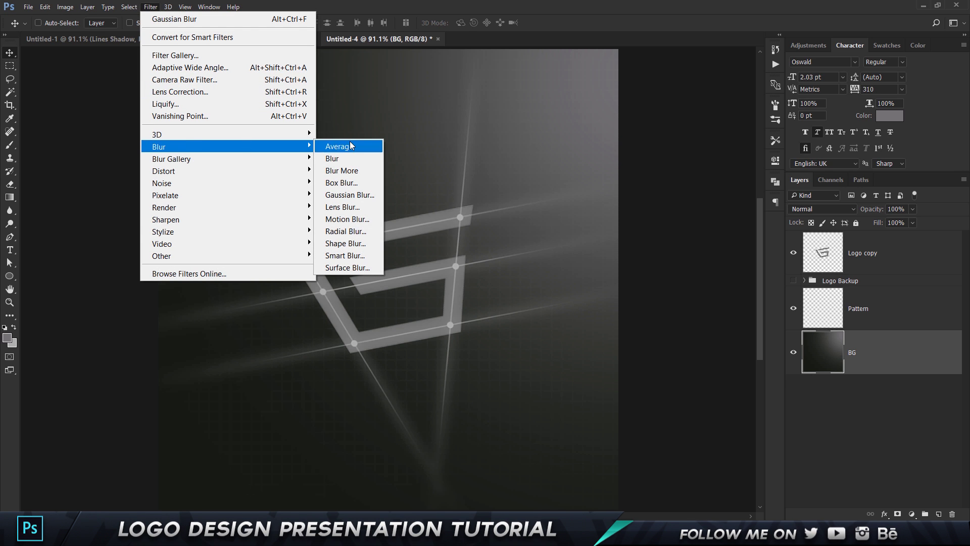
mouse_move(273, 142)
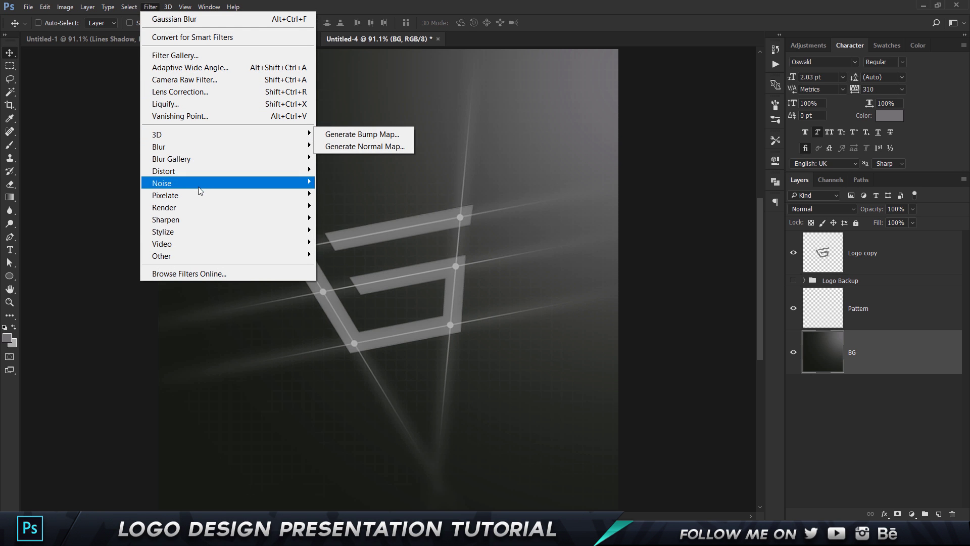
mouse_move(204, 185)
click(334, 185)
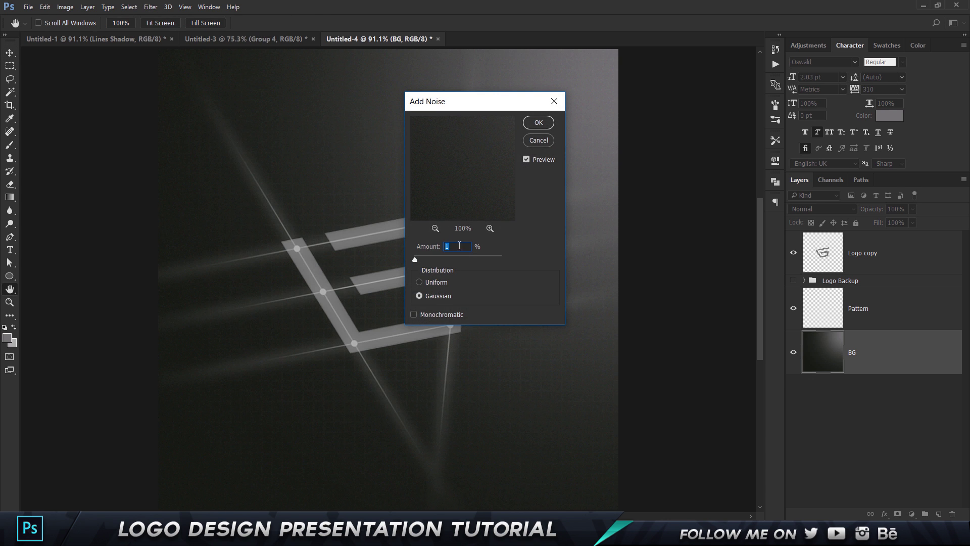
click(537, 124)
key(v)
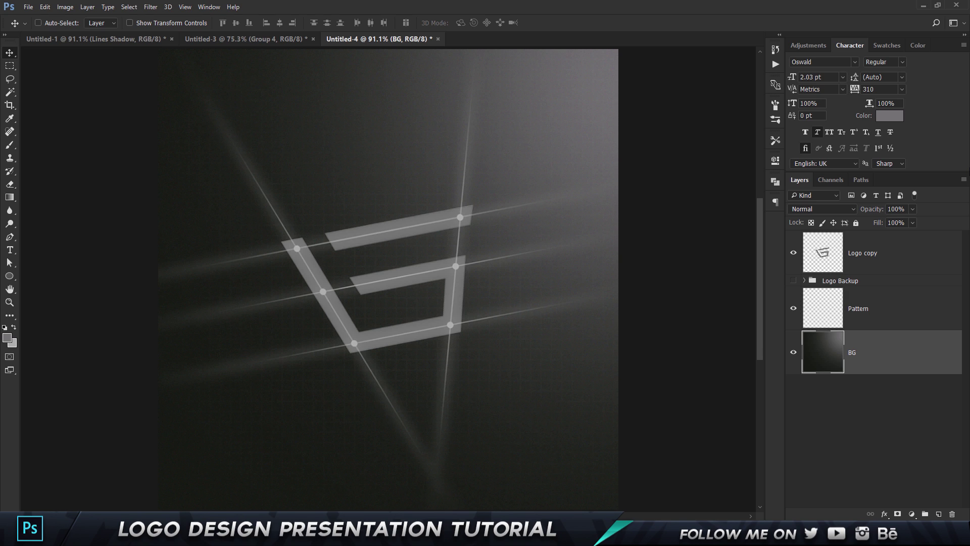
Rotate the Pattern layer's grid about 7.8° counterclockwise with Free Transform.
click(905, 306)
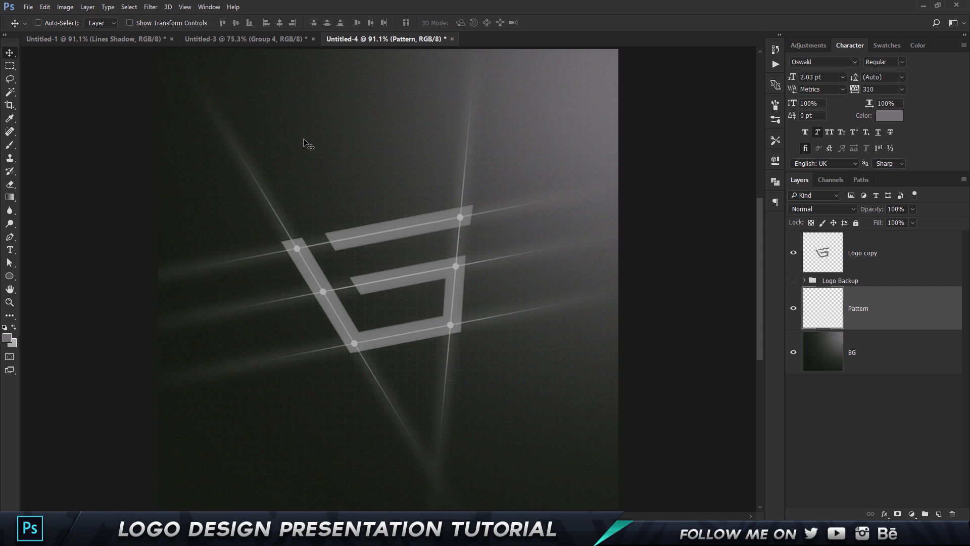
key(ctrl+t)
scroll(508, 199, down, 5)
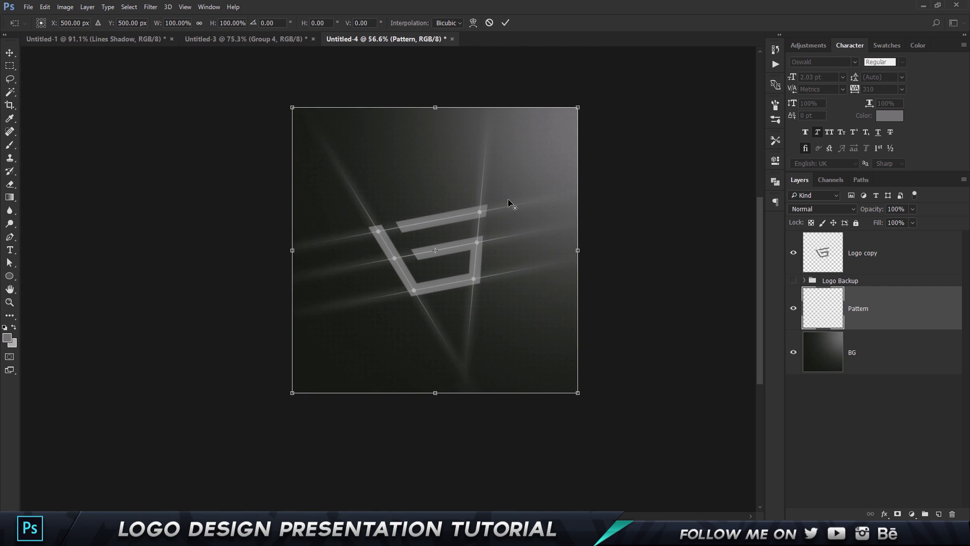
right_click(502, 164)
click(620, 219)
drag(595, 100, 589, 65)
Enlarge the rotated grid pattern to about 125% so it covers the canvas, tilt it slightly further, and apply the transform.
scroll(500, 202, up, 3)
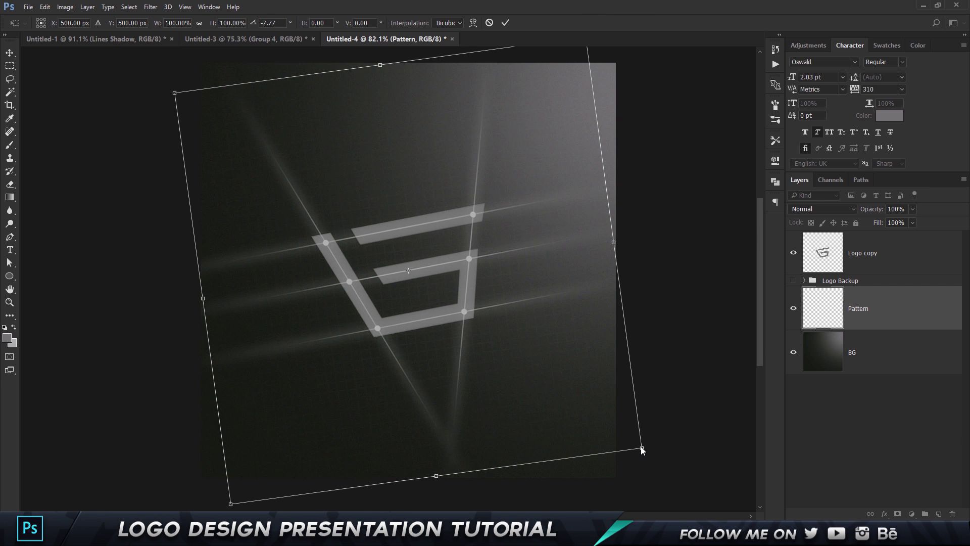
drag(643, 450, 700, 492)
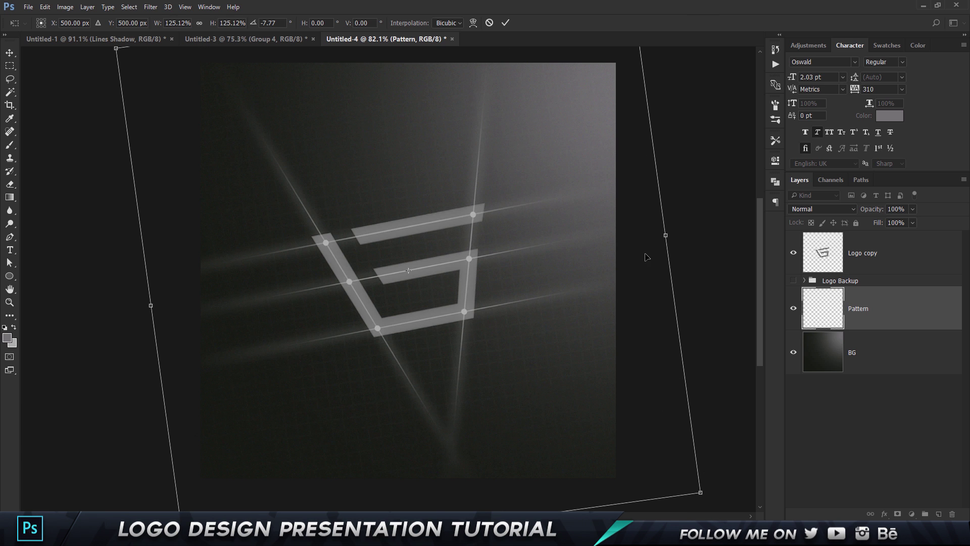
drag(675, 236, 672, 225)
key(Return)
scroll(591, 349, up, 1)
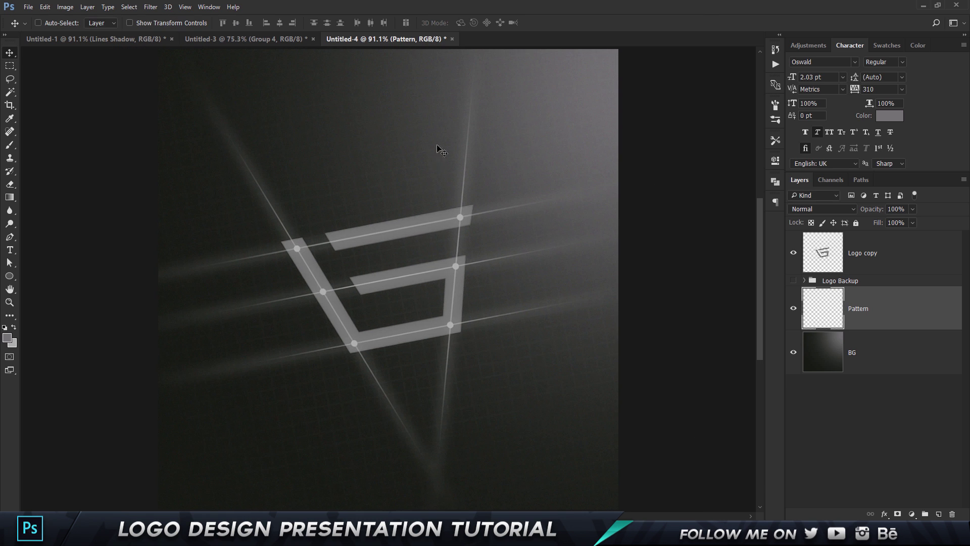